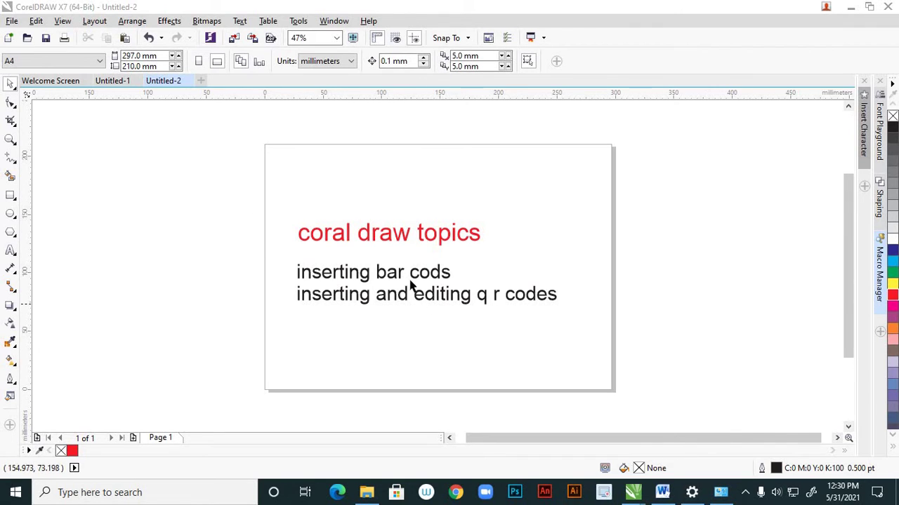
Step: Switch to the Untitled-1 document and place artistic text on the page containing the 13-digit barcode number
click(113, 80)
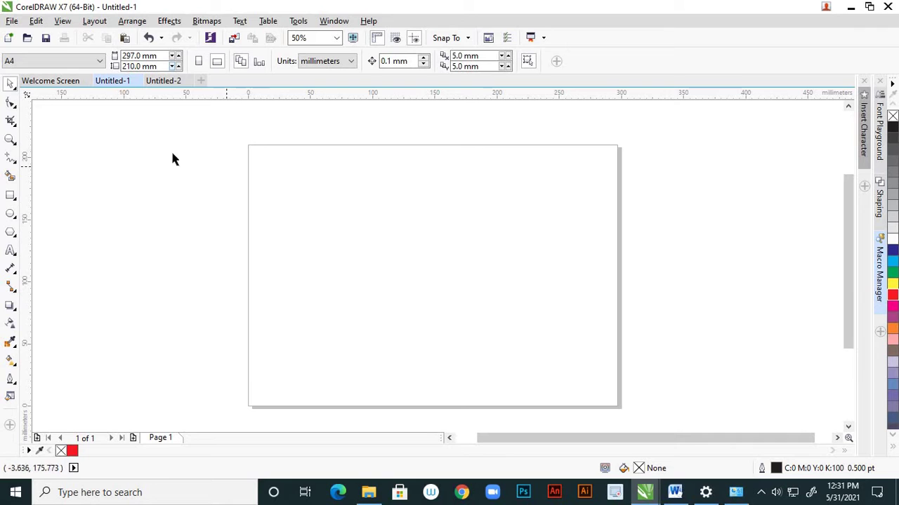
click(11, 251)
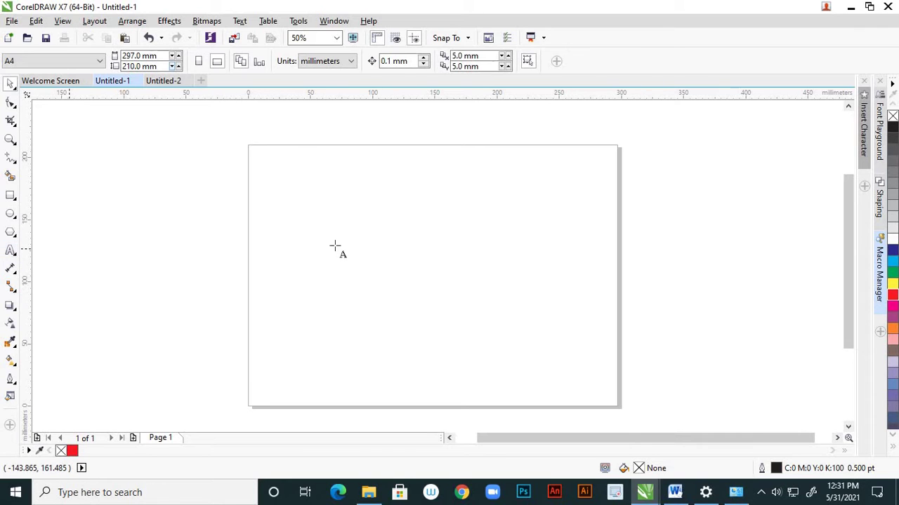
click(287, 226)
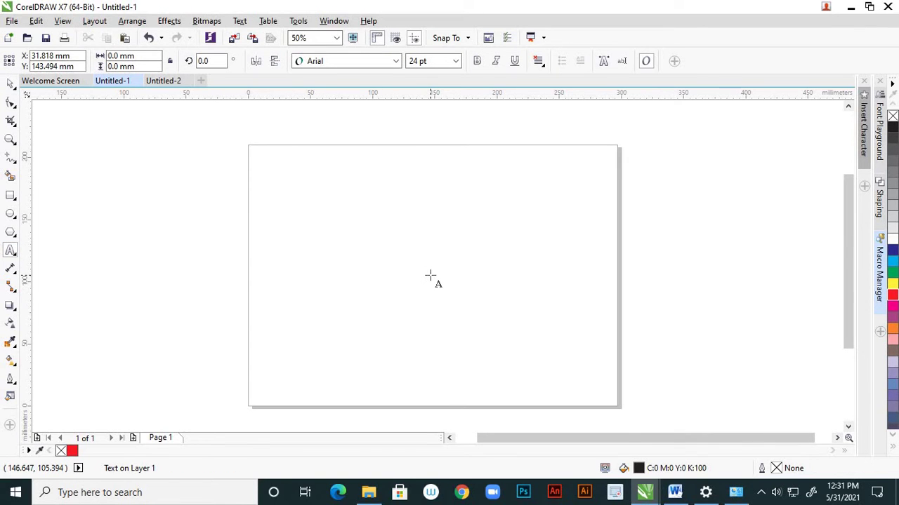
text(949)
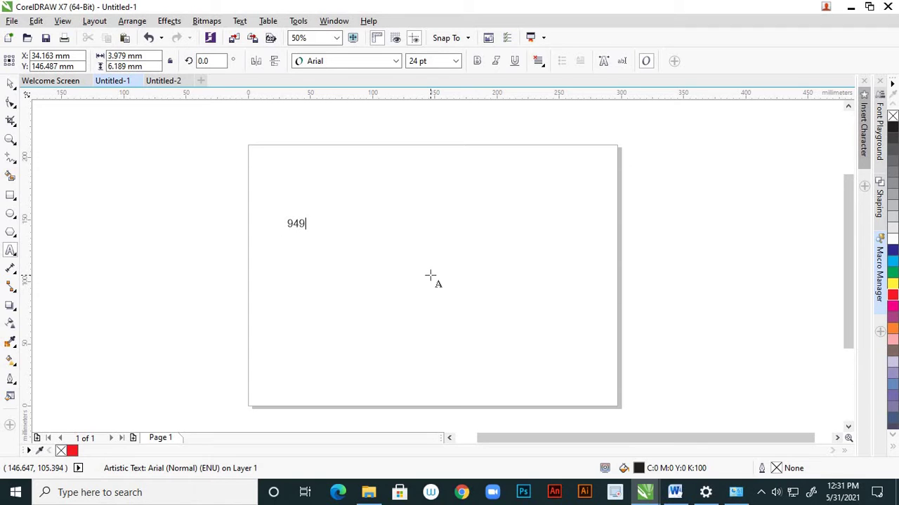
text(2061050)
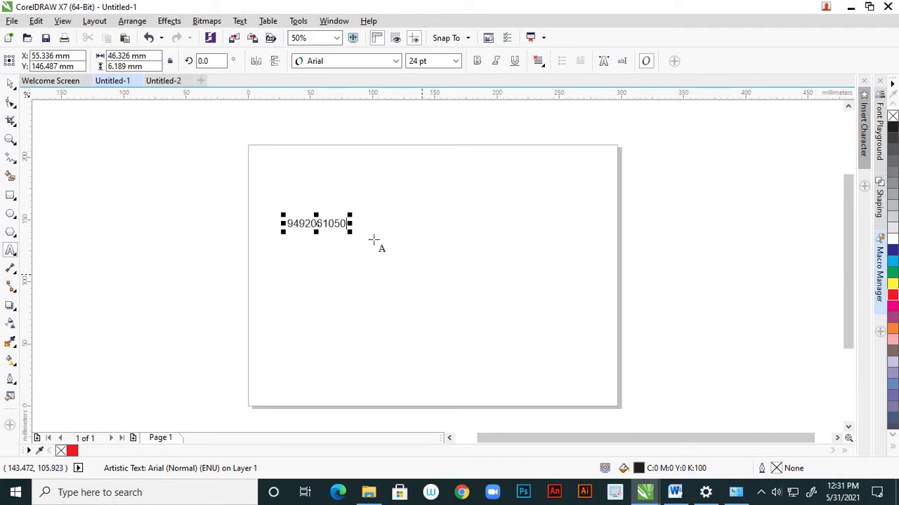
scroll(332, 239, up, 1)
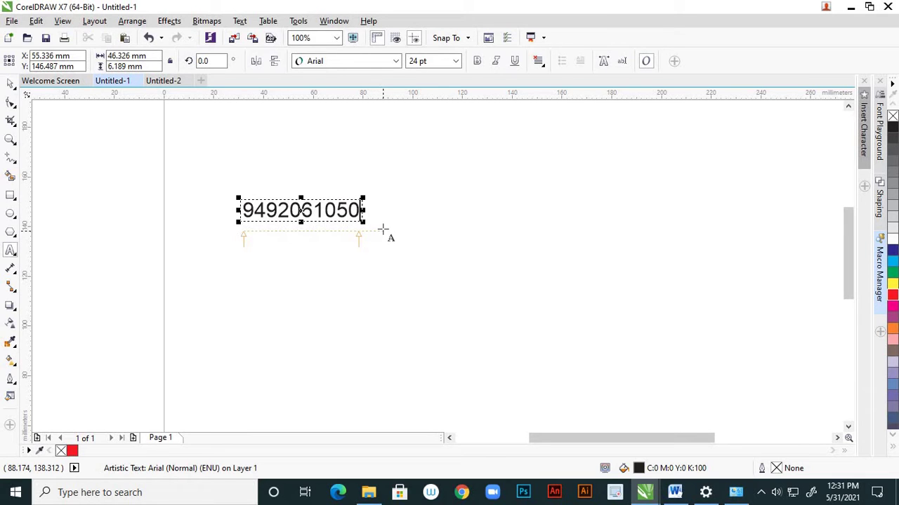
text(9121)
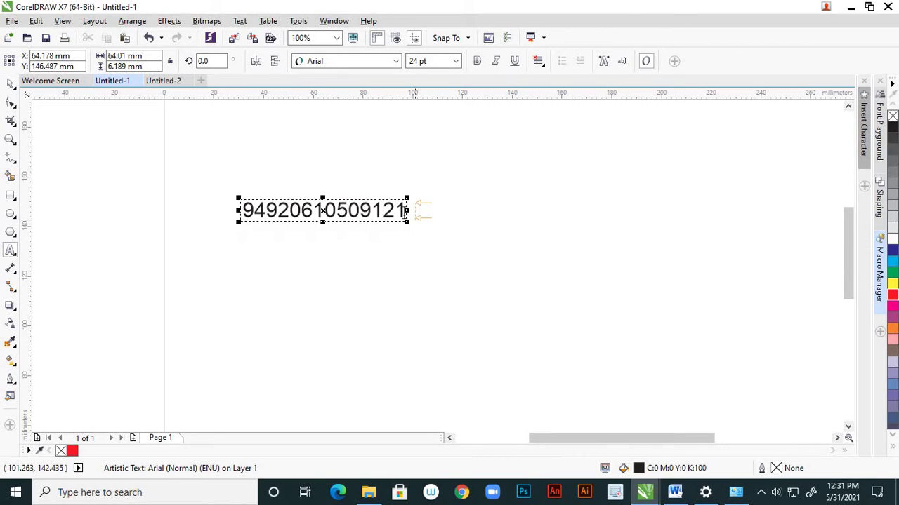
click(407, 211)
key(BackSpace)
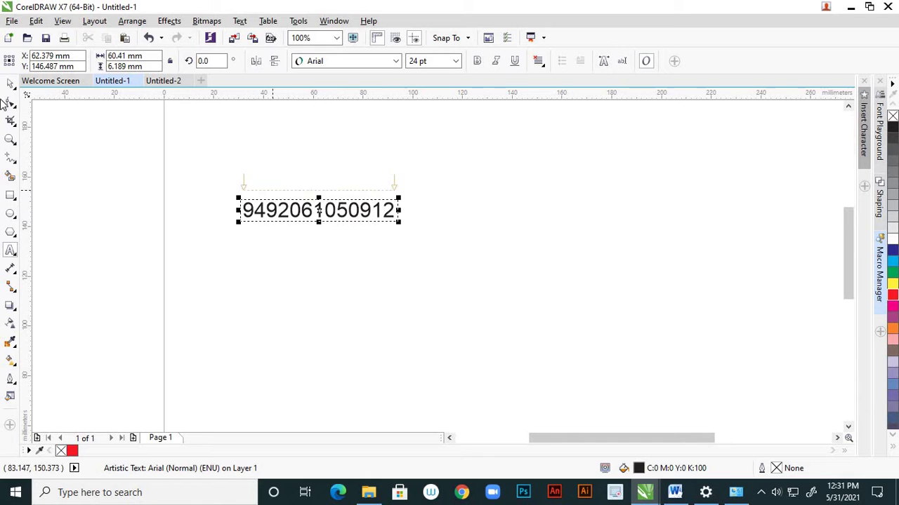
click(13, 85)
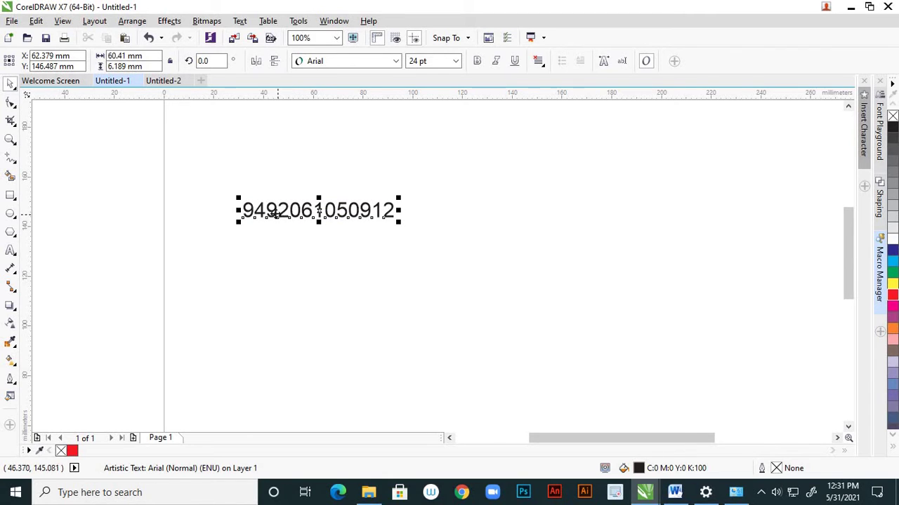
click(267, 264)
scroll(351, 254, down, 1)
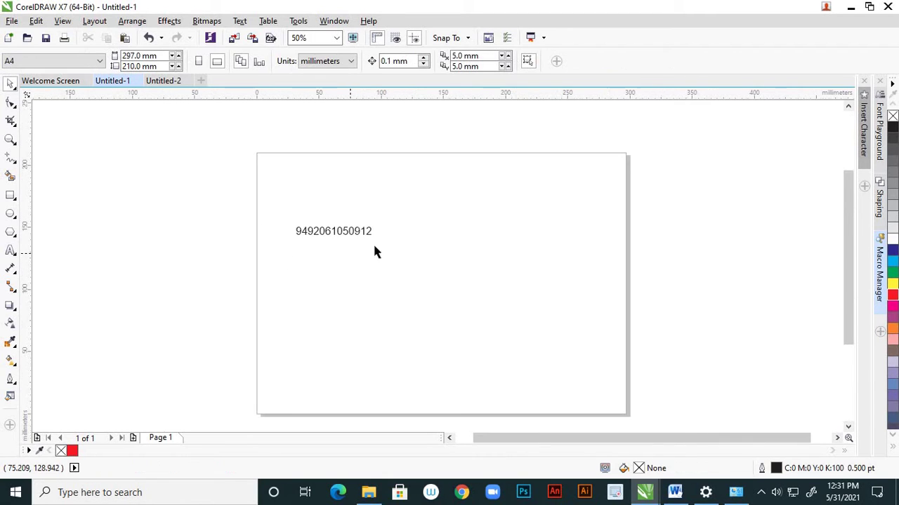
Step: Enlarge the number text to about 90 mm wide and move it to the page's upper left area
click(365, 230)
drag(375, 222, 411, 194)
drag(379, 231, 368, 222)
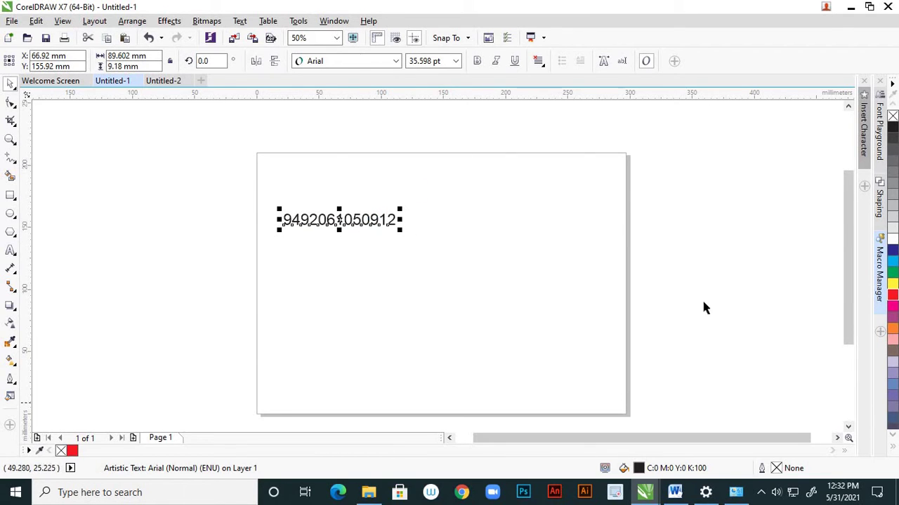
click(472, 232)
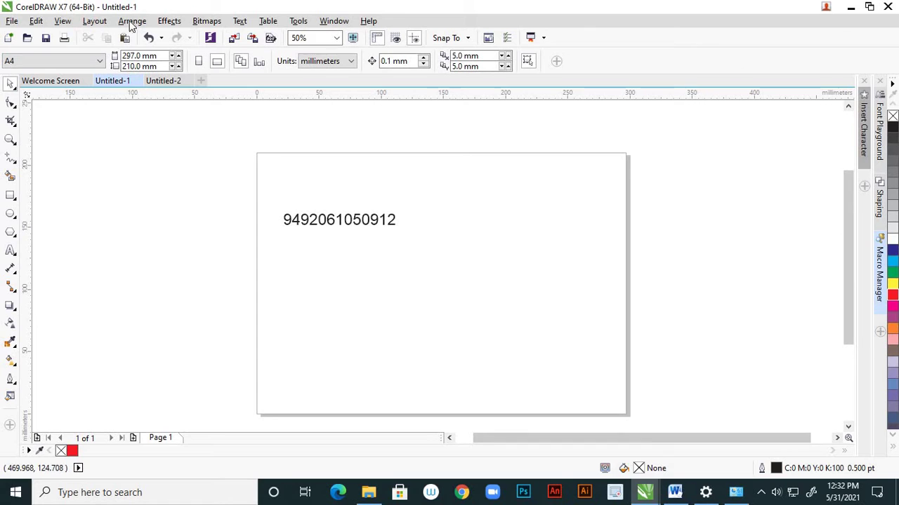
Step: Start inserting a barcode, clear its existing digits and add-on value, and choose the EAN-13 format
click(37, 21)
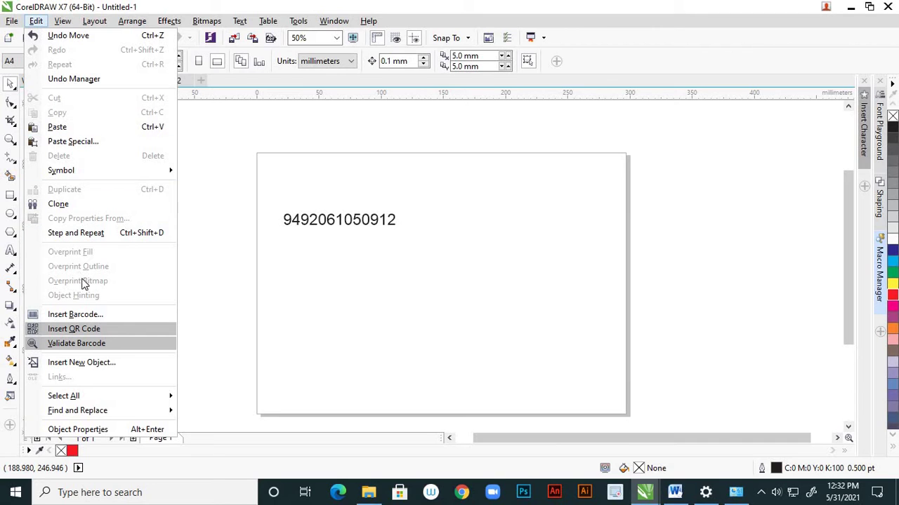
click(98, 315)
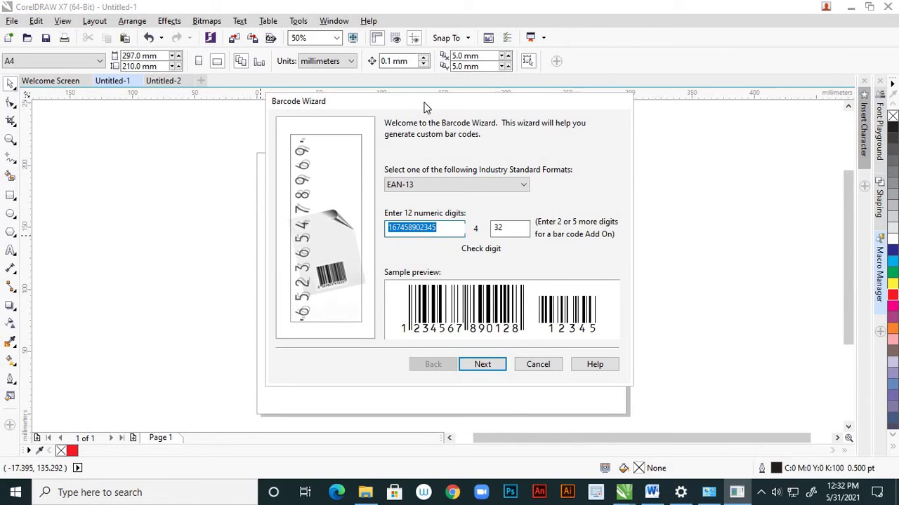
drag(430, 104, 469, 146)
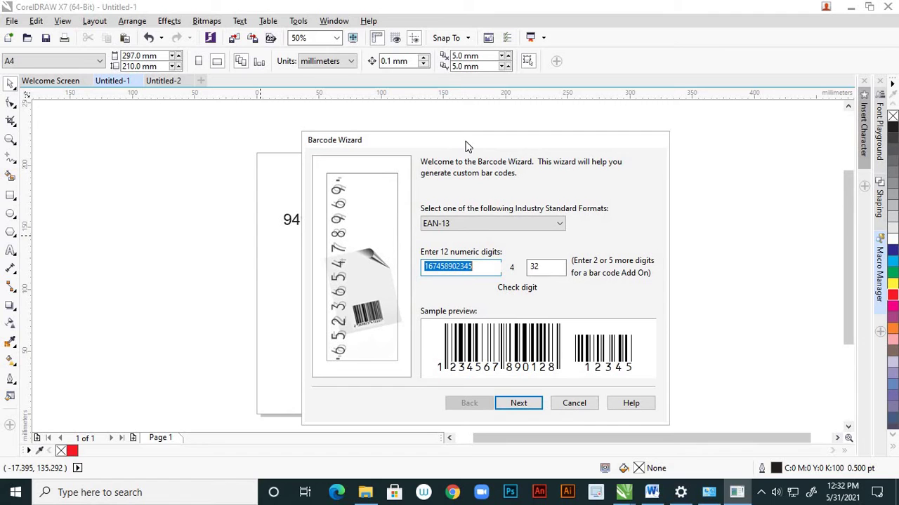
drag(468, 146, 495, 163)
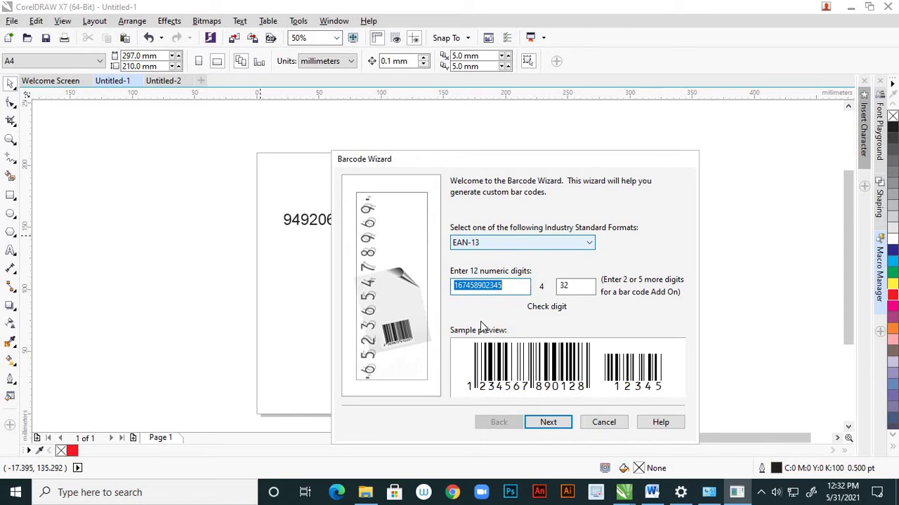
key(Delete)
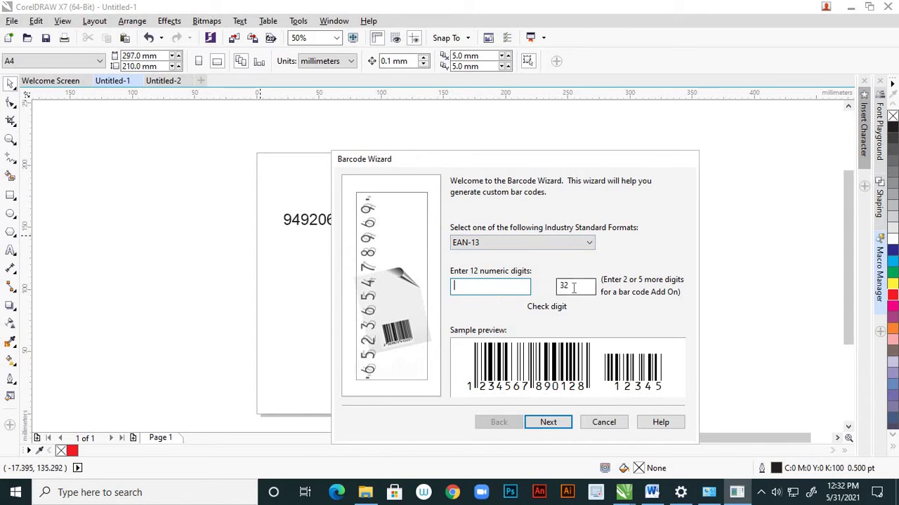
key(Tab)
key(Delete)
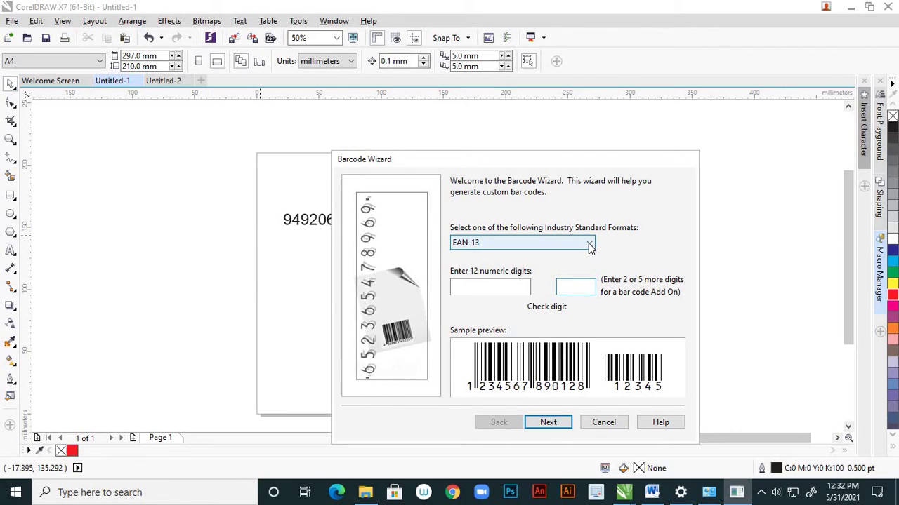
click(589, 244)
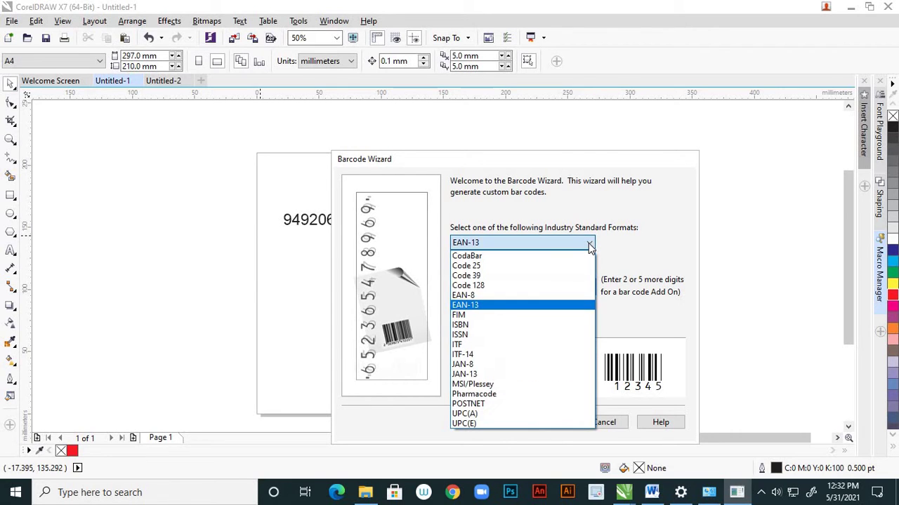
click(489, 307)
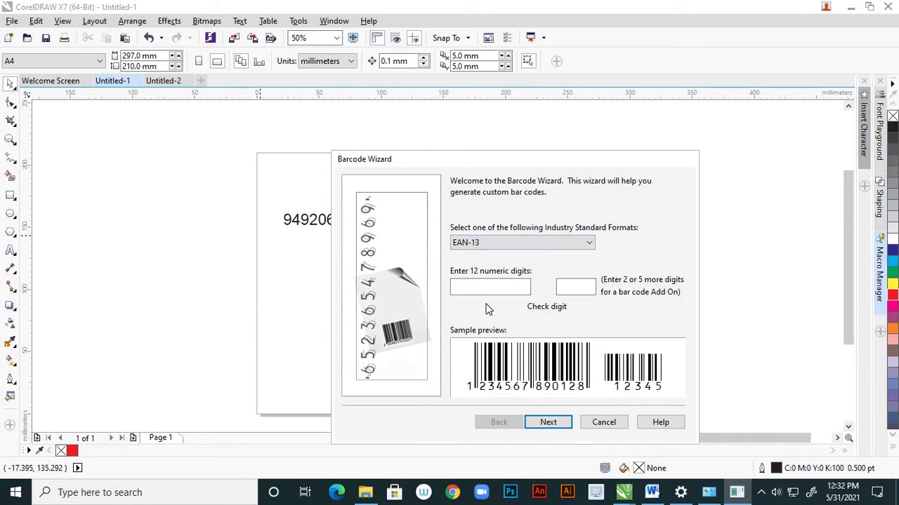
Step: Enter the first 12 digits of the page's number as the barcode digits, set the add-on to 22, and continue
drag(554, 168, 652, 198)
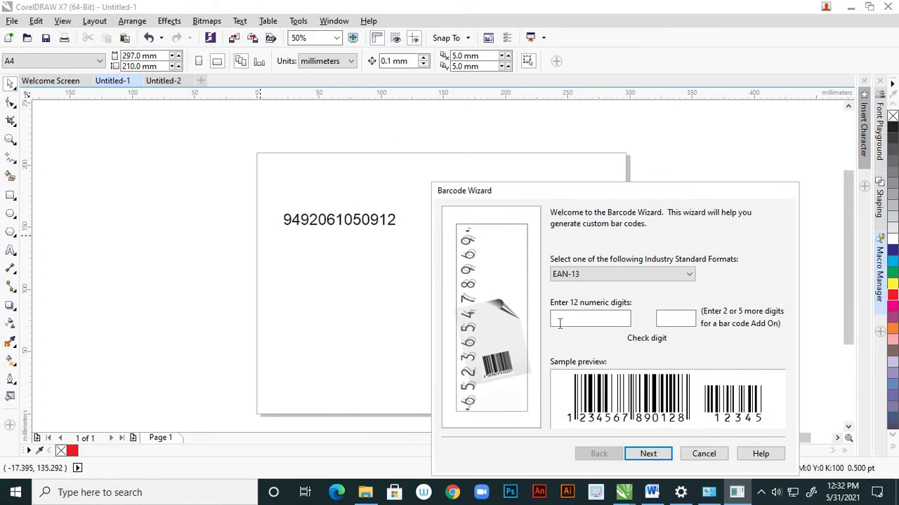
click(559, 322)
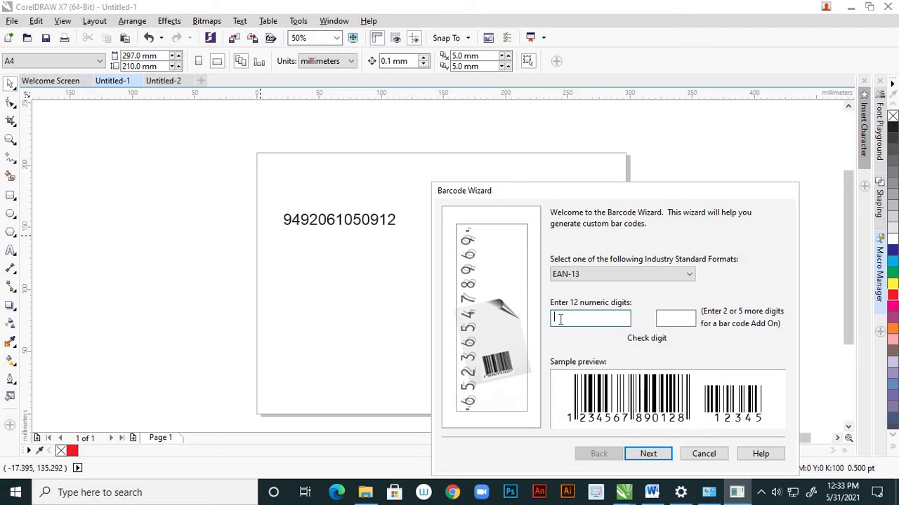
text(92061050)
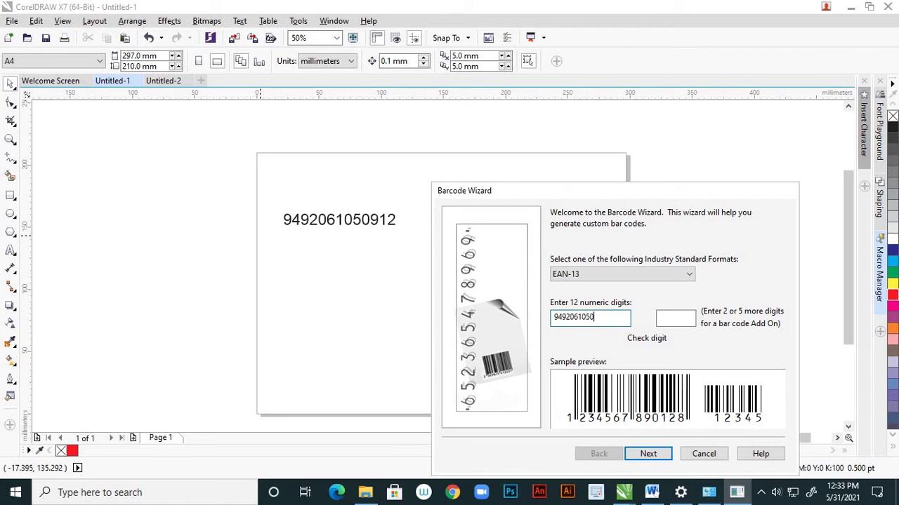
text(12)
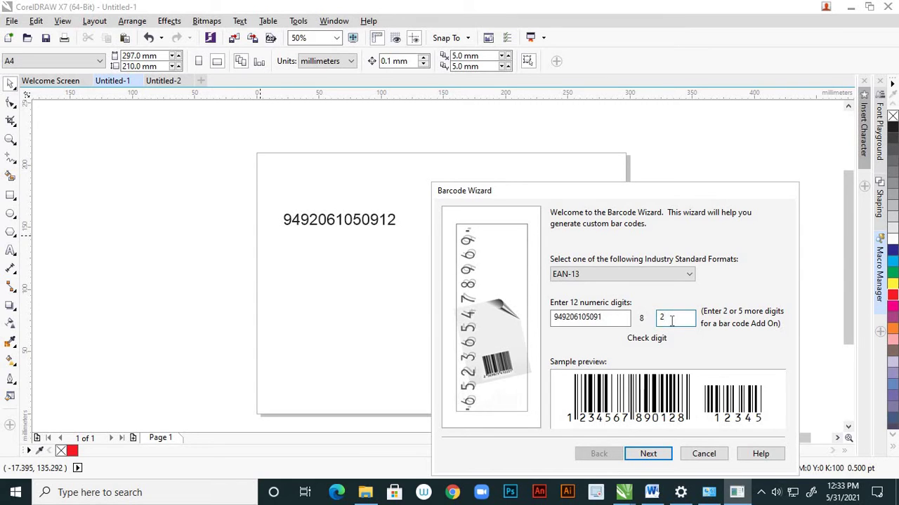
text(2)
drag(658, 159, 646, 134)
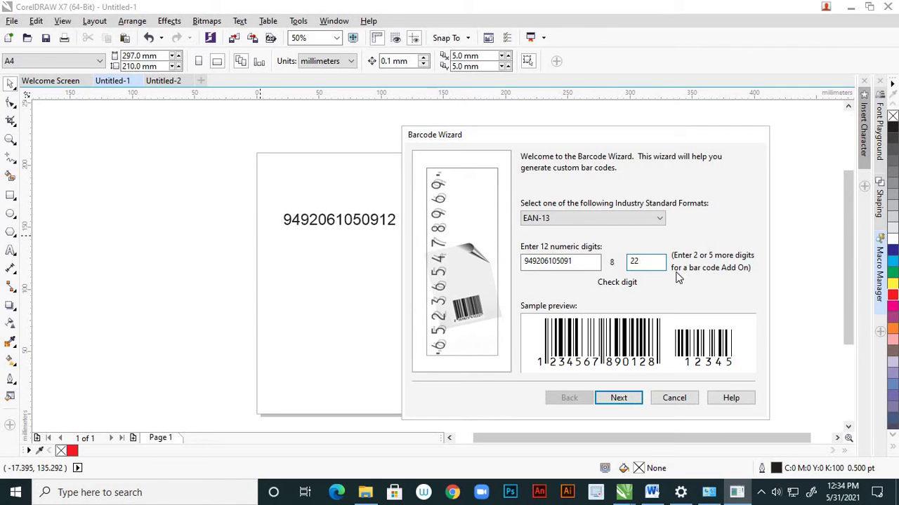
click(618, 398)
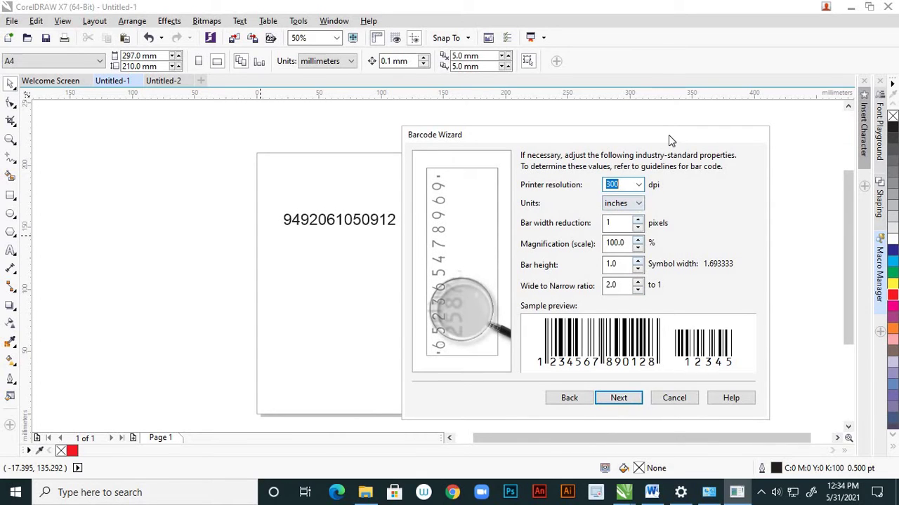
Step: Accept the barcode's print properties of 300 dpi, inches and 100% magnification, and continue to its text properties
drag(668, 139, 655, 207)
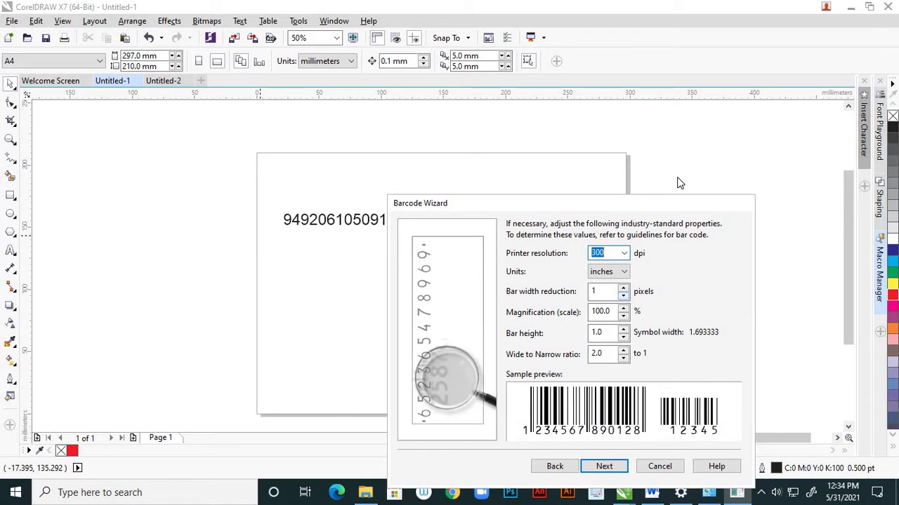
drag(673, 204, 684, 120)
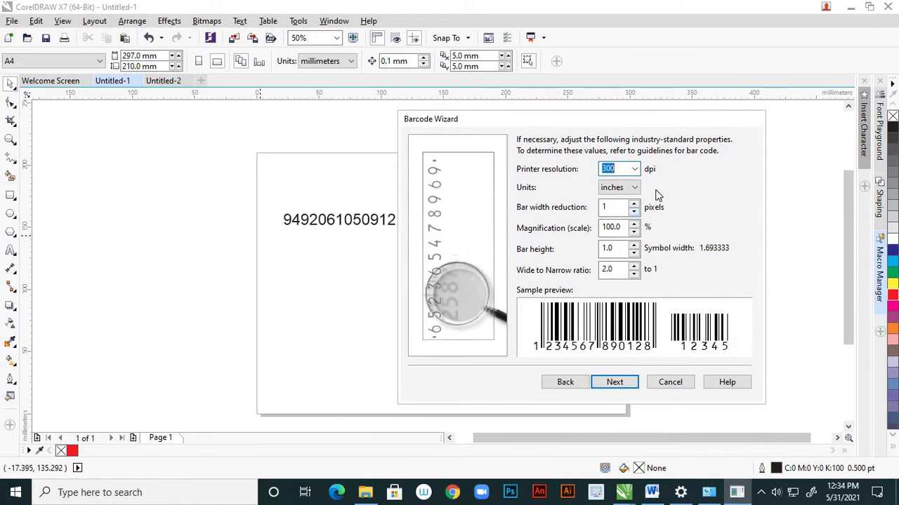
click(615, 383)
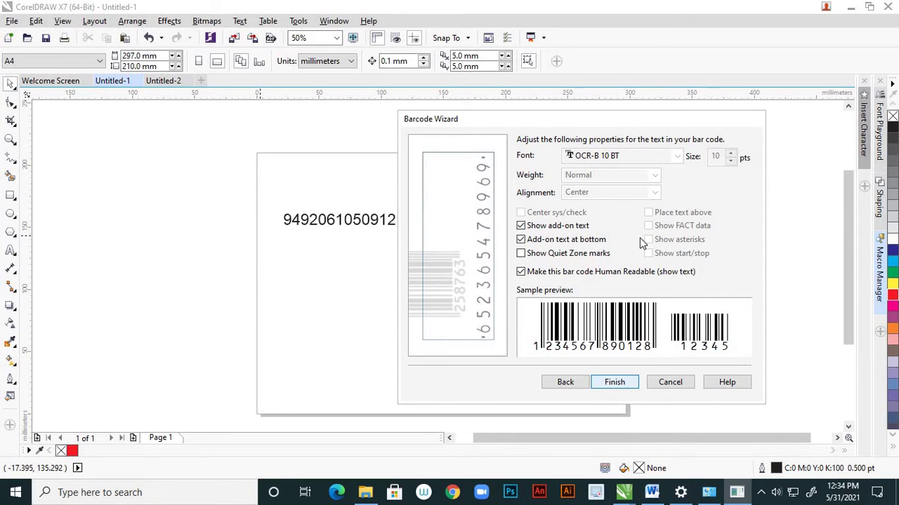
Step: Turn off the barcode's Show add-on text and Add-on text at bottom options
drag(659, 120, 651, 146)
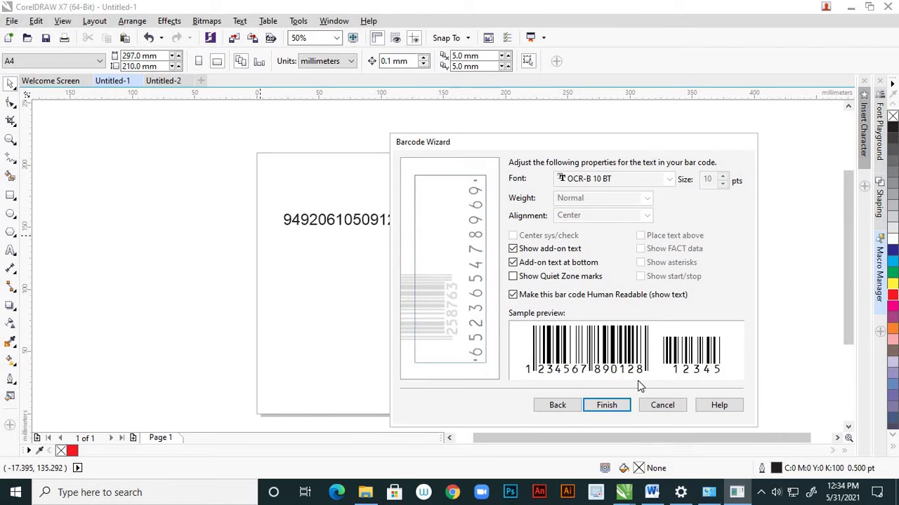
click(515, 250)
click(515, 251)
click(515, 251)
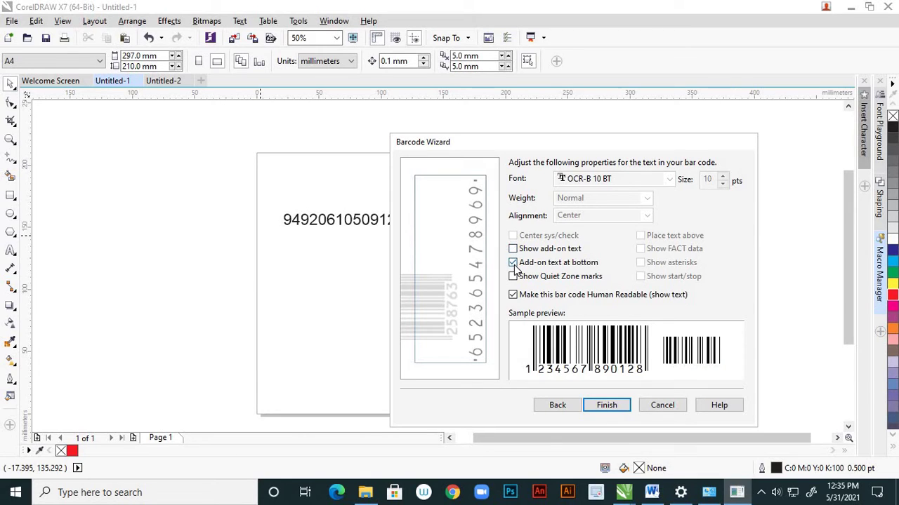
click(514, 264)
click(514, 264)
click(514, 250)
click(513, 263)
click(514, 249)
drag(599, 142, 649, 124)
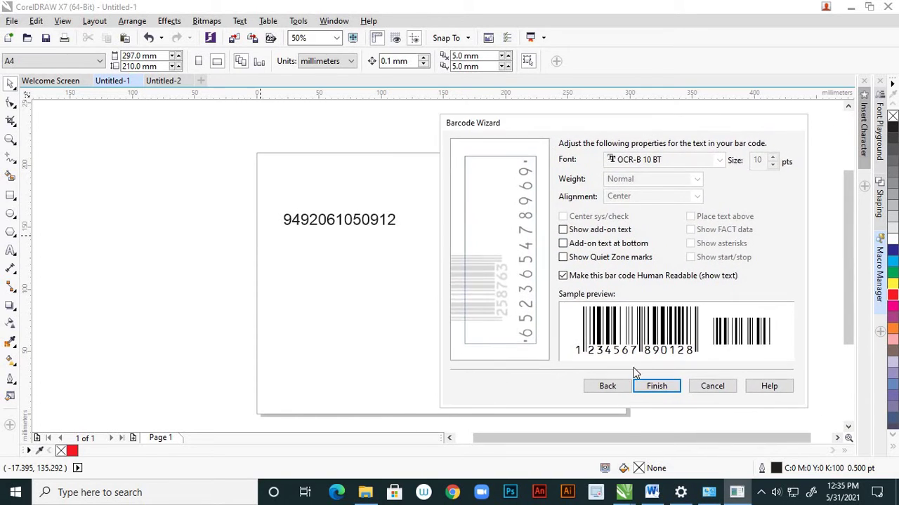
Step: Try the barcode without human-readable text, and with the Show add-on text and Add-on text at bottom options enabled
click(563, 276)
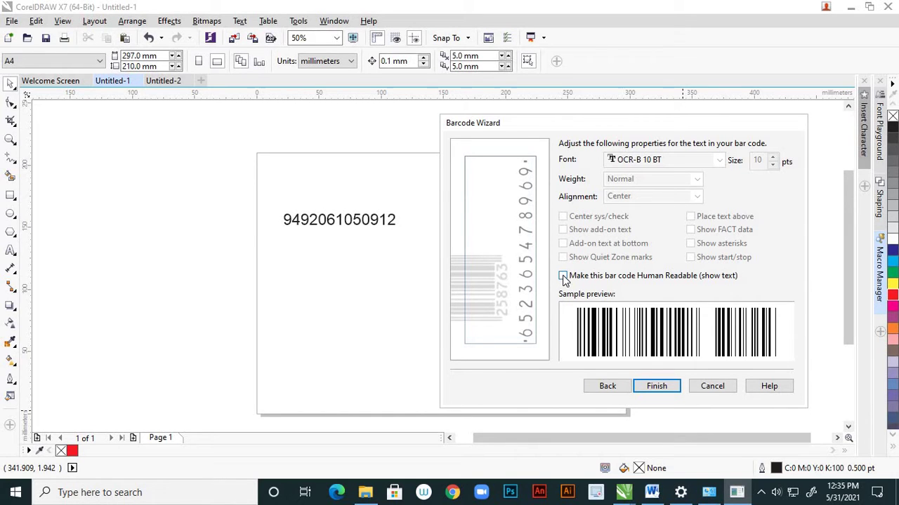
click(563, 276)
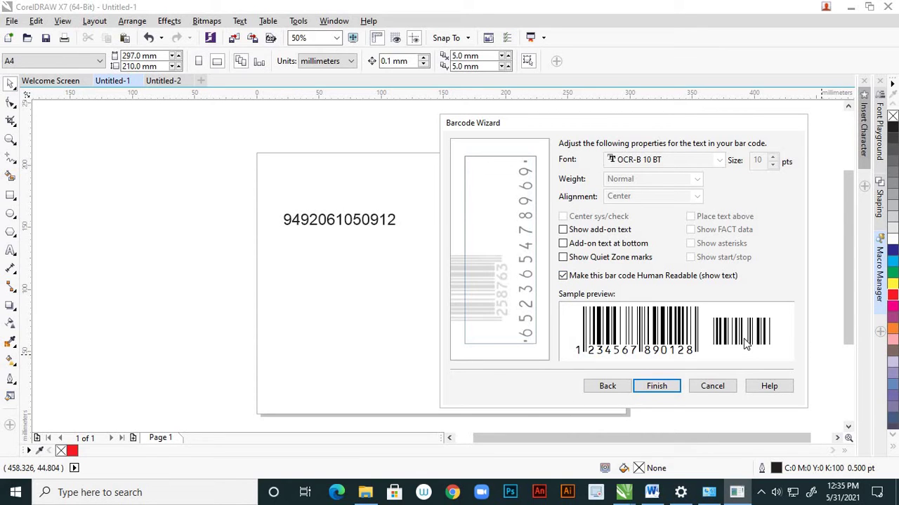
click(564, 230)
click(565, 232)
click(564, 244)
click(563, 244)
Step: Finish the Barcode Wizard to insert the configured EAN-13 barcode on the page
click(657, 386)
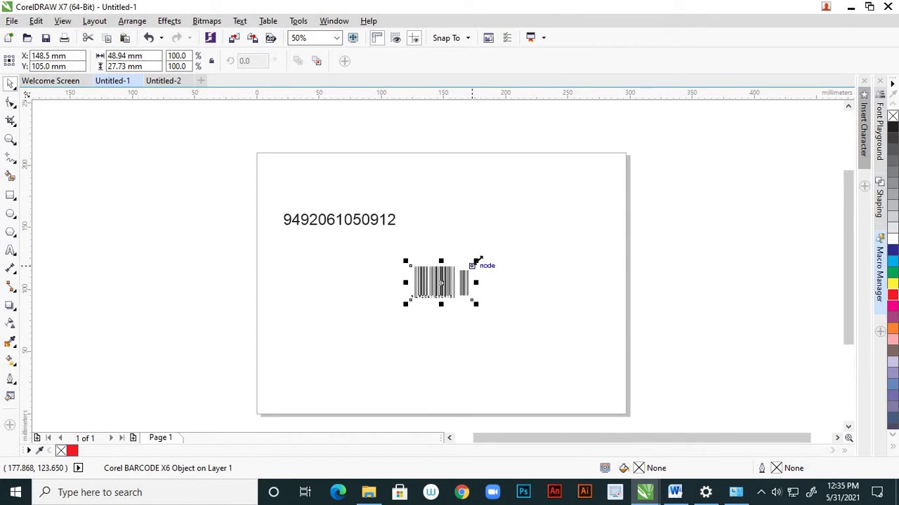
Step: Enlarge the barcode to about 118 mm by 67 mm and move it to about X 176 mm, Y 113 mm
drag(478, 261, 519, 240)
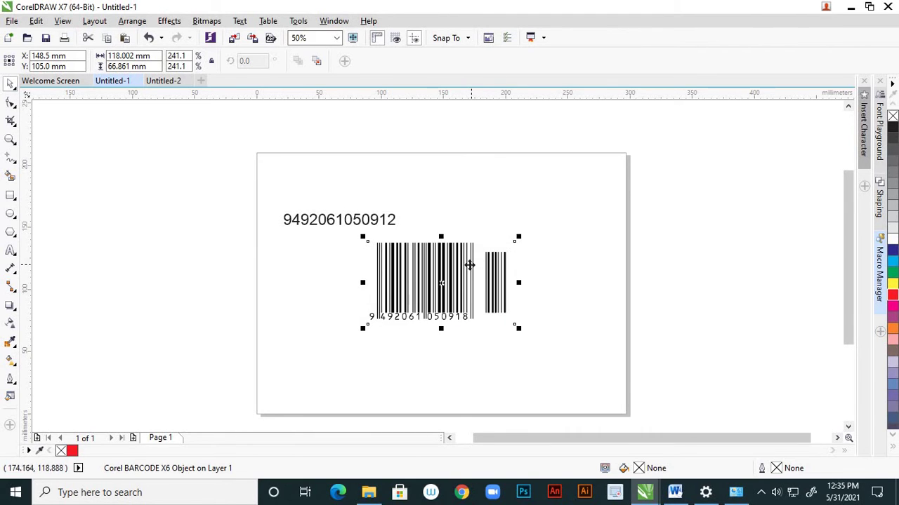
drag(469, 269, 502, 259)
click(492, 351)
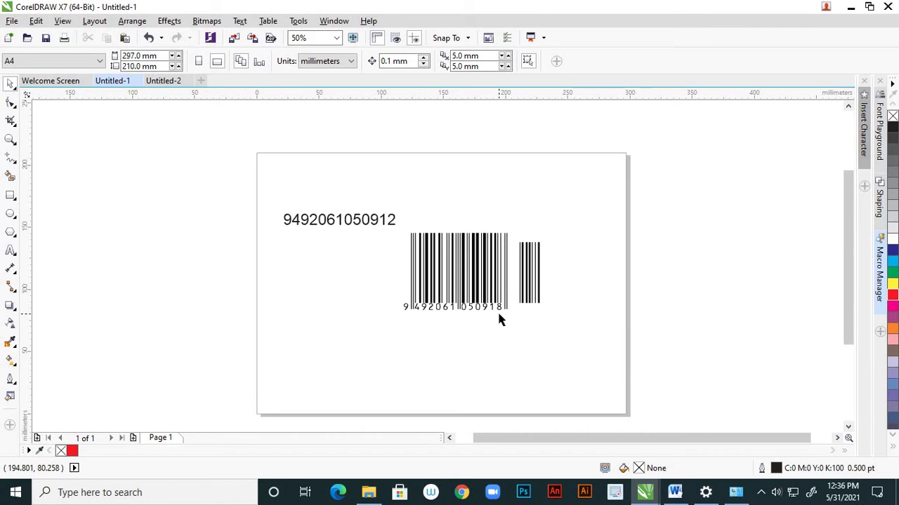
click(539, 276)
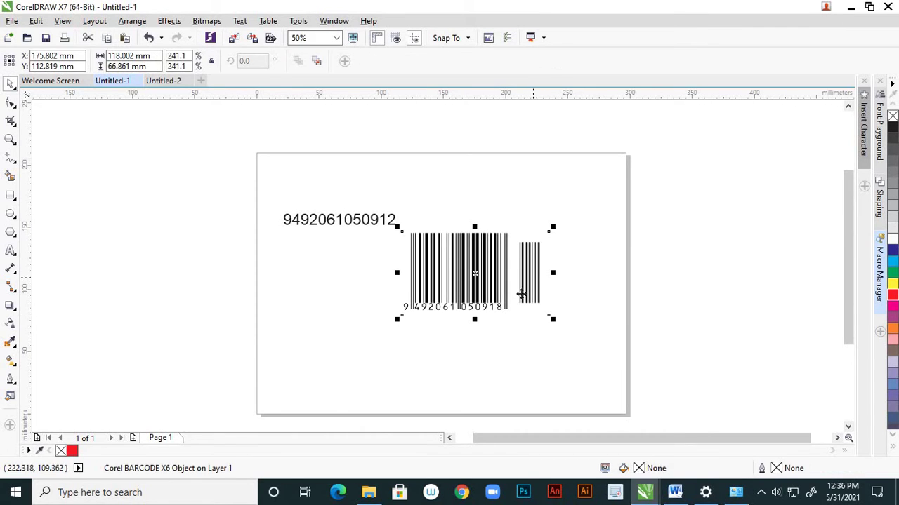
click(601, 294)
Step: Examine the barcode's printed digits, and reopen its Barcode Wizard settings to review the main digits, check digit and add-on digits
scroll(496, 314, up, 4)
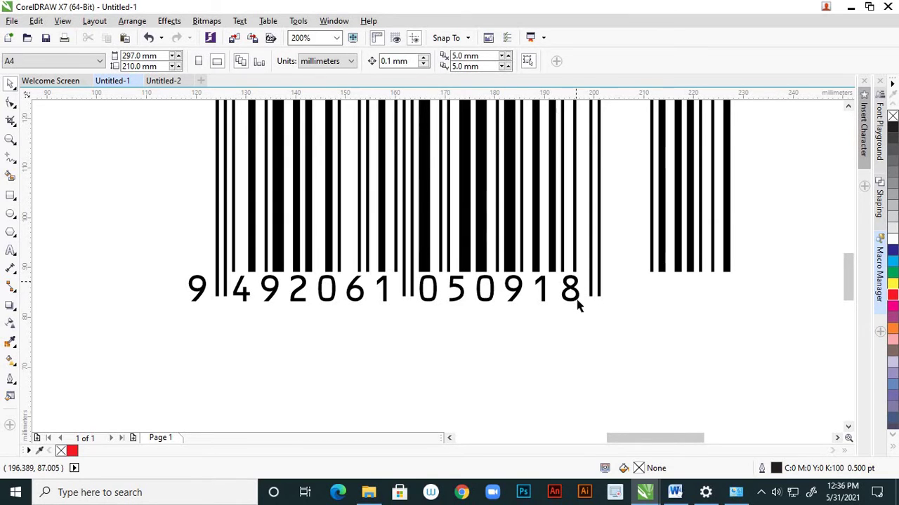
scroll(577, 300, down, 2)
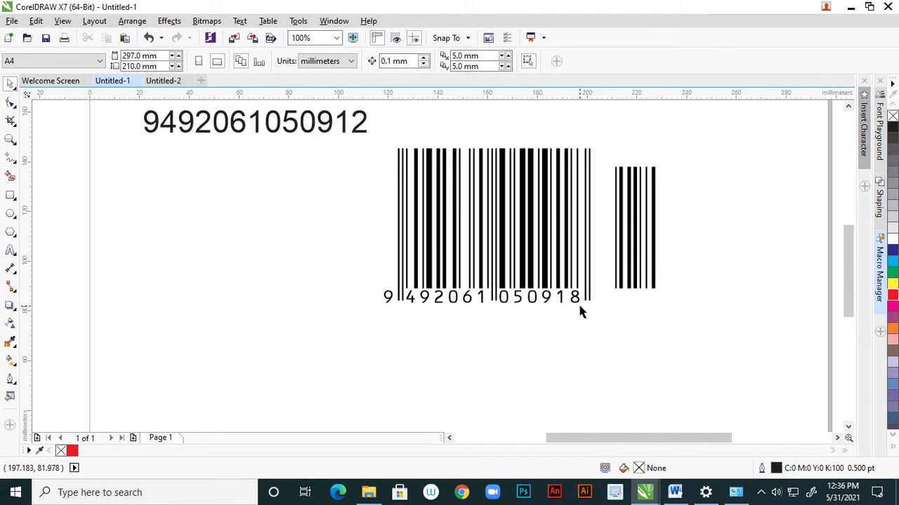
click(540, 275)
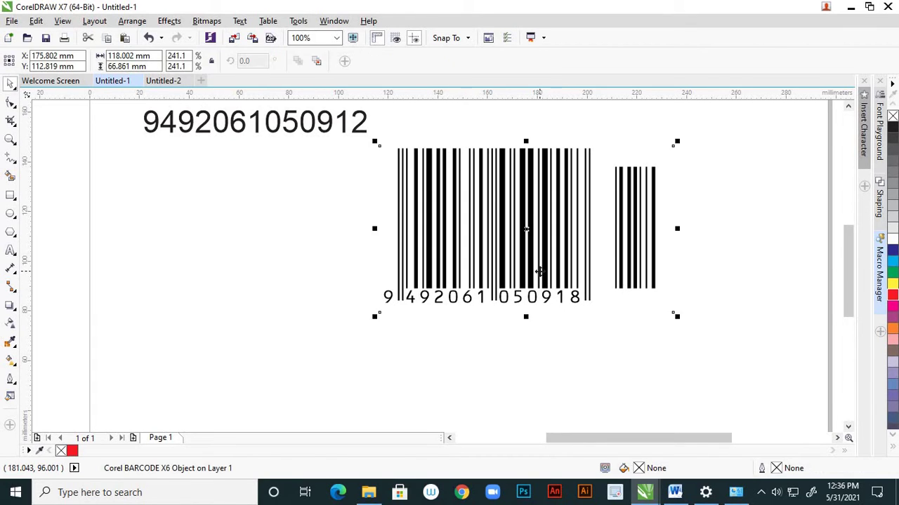
double_click(539, 272)
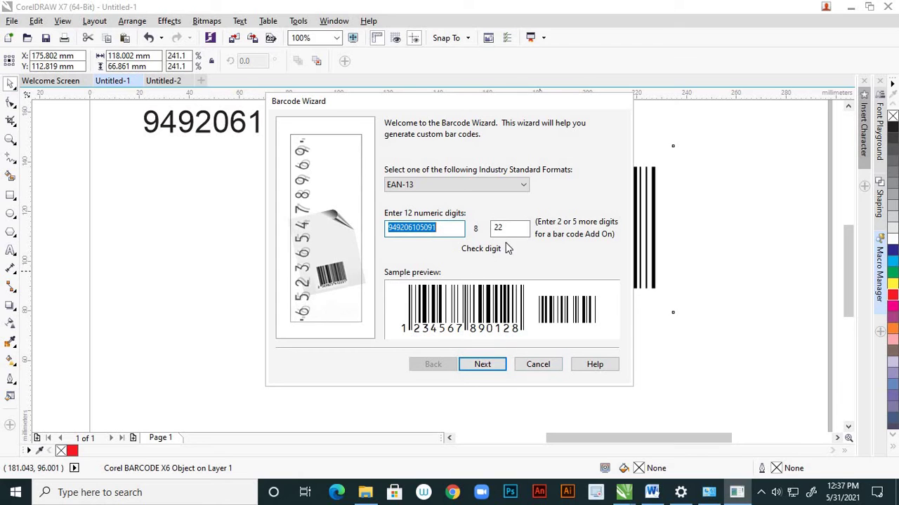
click(538, 365)
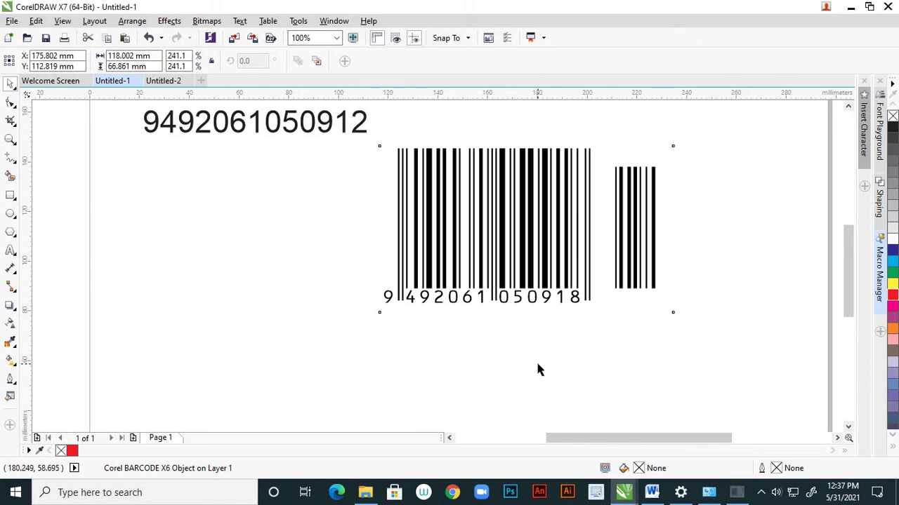
click(520, 367)
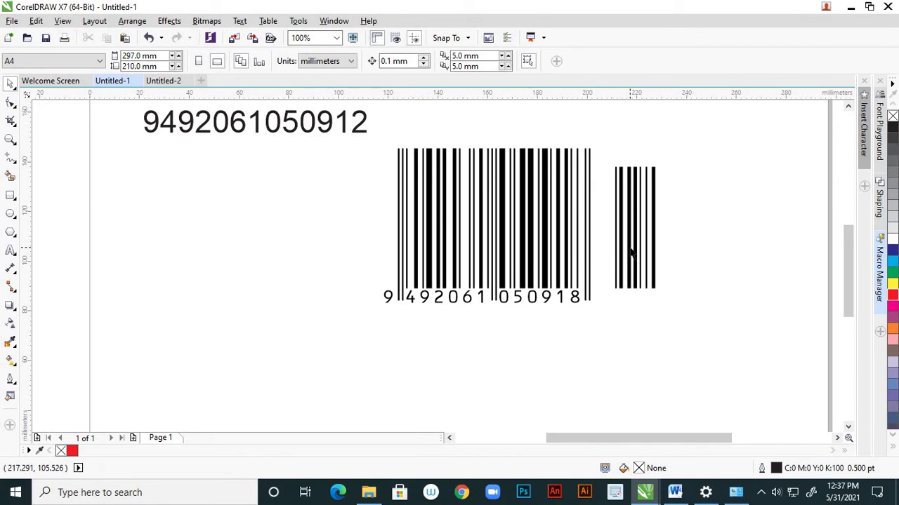
Step: Inspect the bars of the enlarged barcode at high magnification, and return to an overview of the page
click(592, 291)
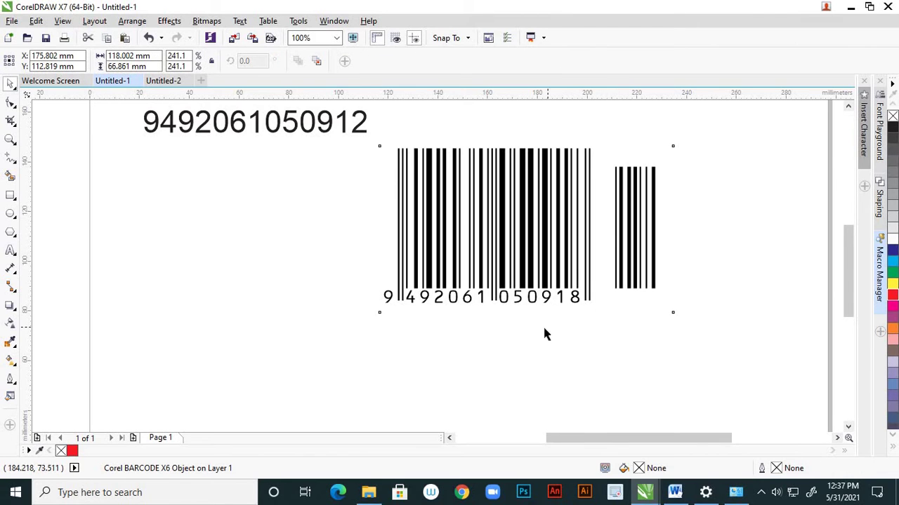
scroll(543, 332, down, 2)
scroll(539, 281, up, 2)
scroll(539, 281, up, 8)
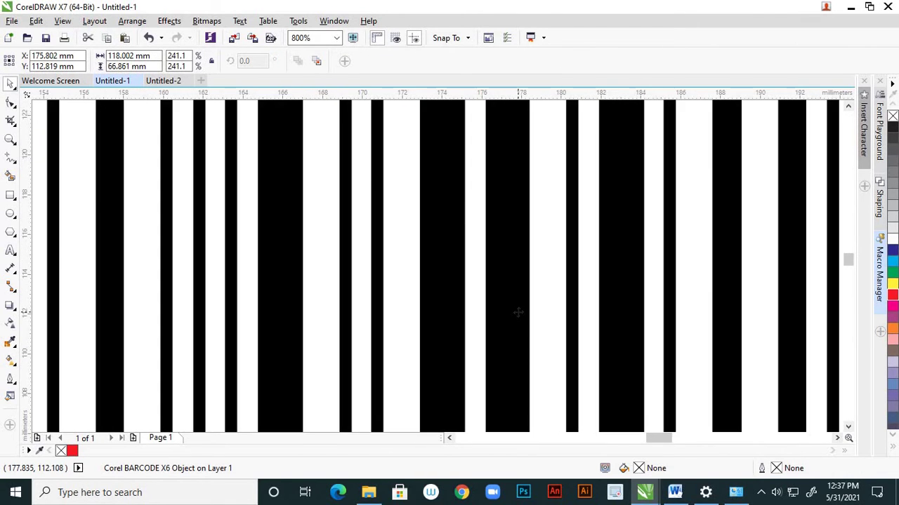
scroll(518, 313, down, 5)
scroll(551, 288, down, 1)
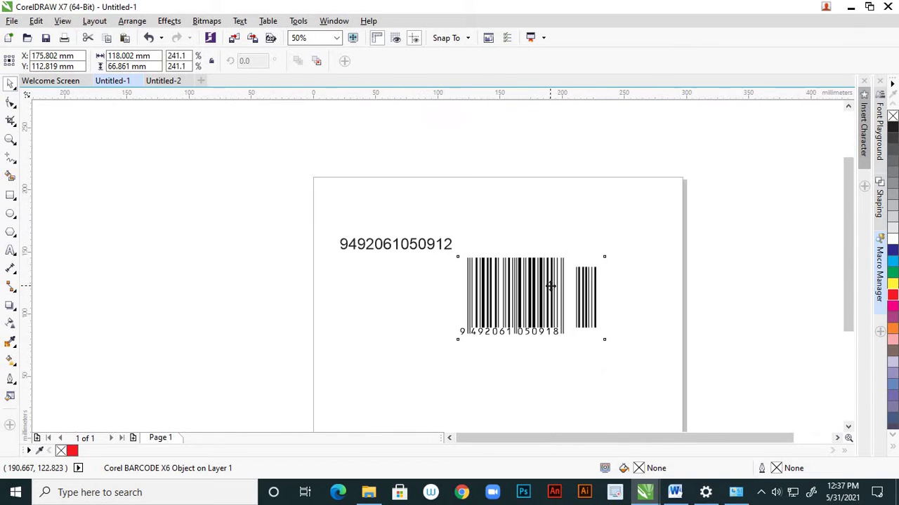
Step: Move the number text to about X 61 mm, Y 174 mm, and the barcode to about X 133 mm, Y 113 mm
click(429, 244)
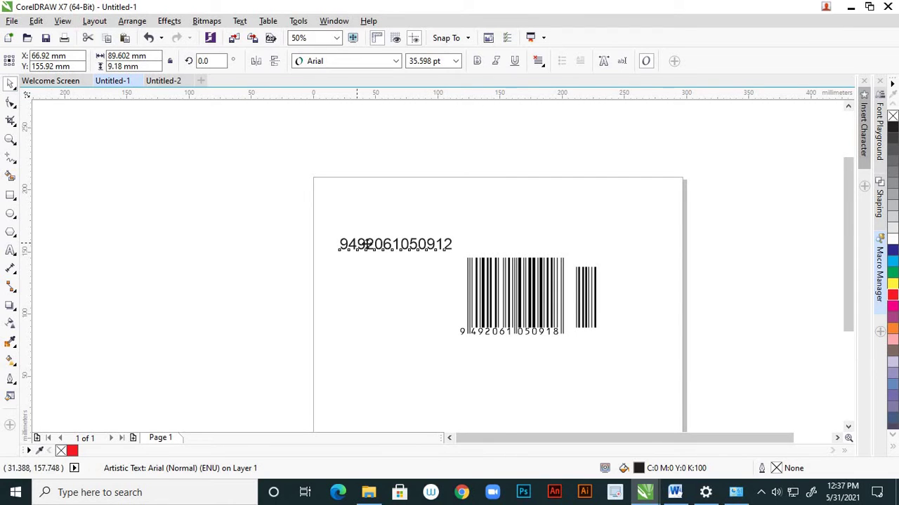
drag(371, 243, 363, 220)
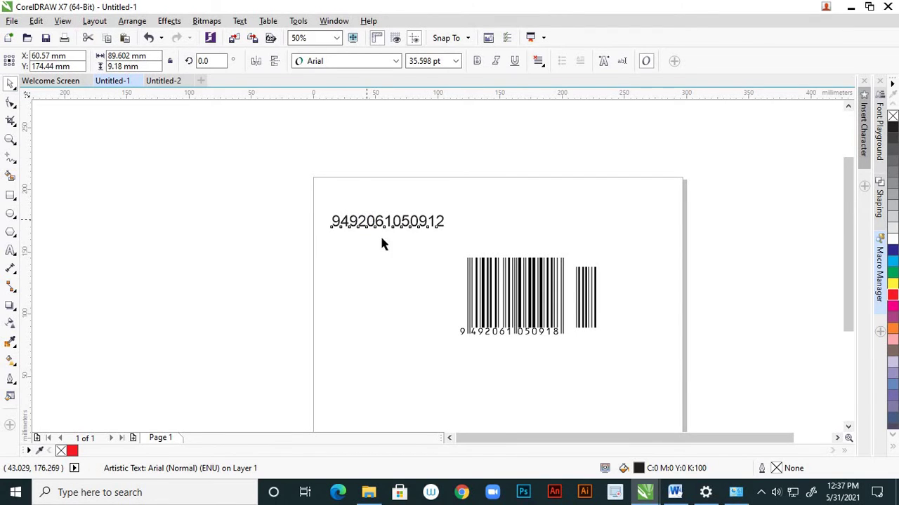
click(559, 288)
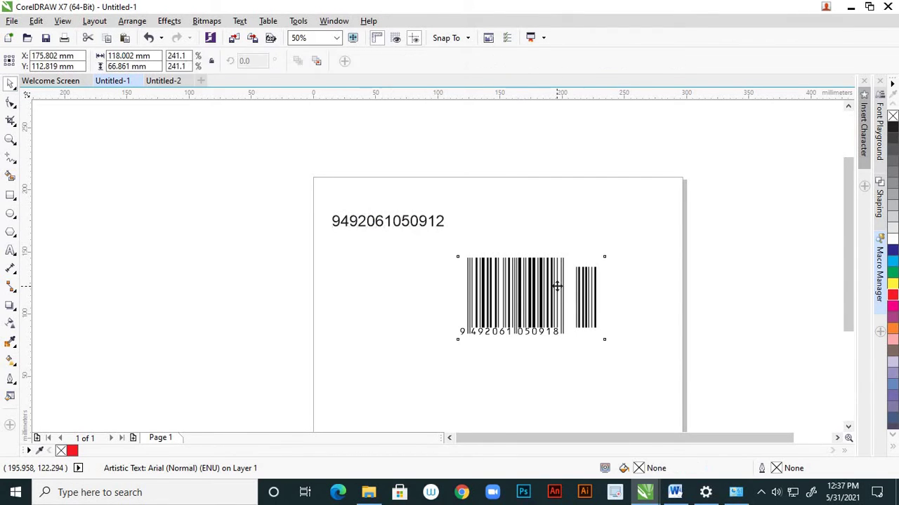
drag(542, 291, 490, 293)
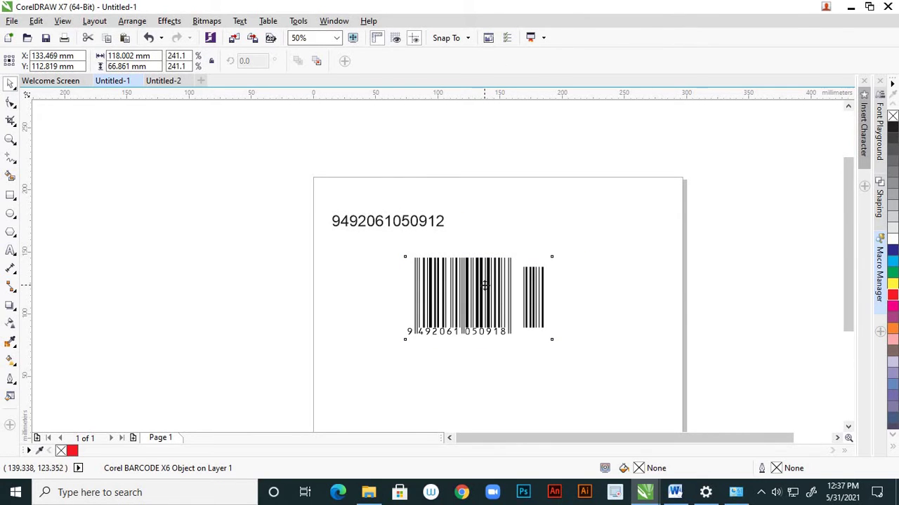
Step: Export only the selected barcode to the Desktop as "bar code" in CMX - Corel Presentation Exchange format
click(12, 21)
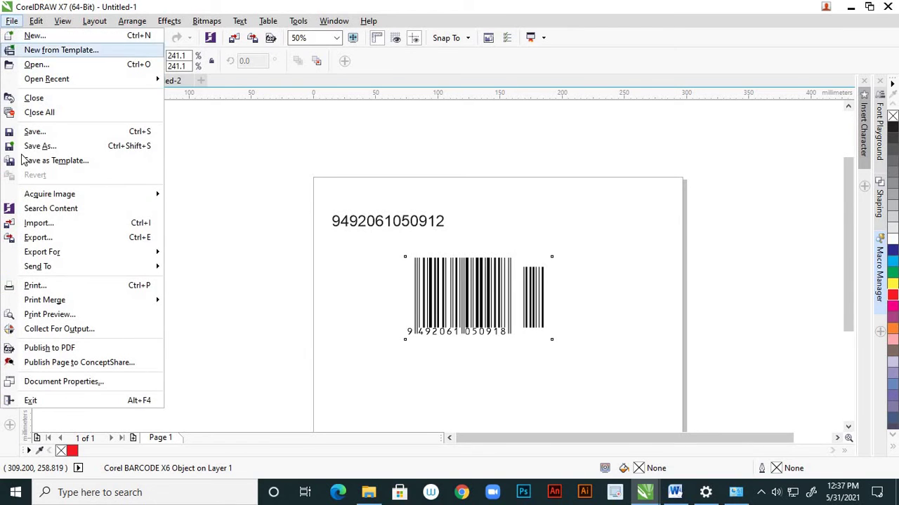
click(60, 240)
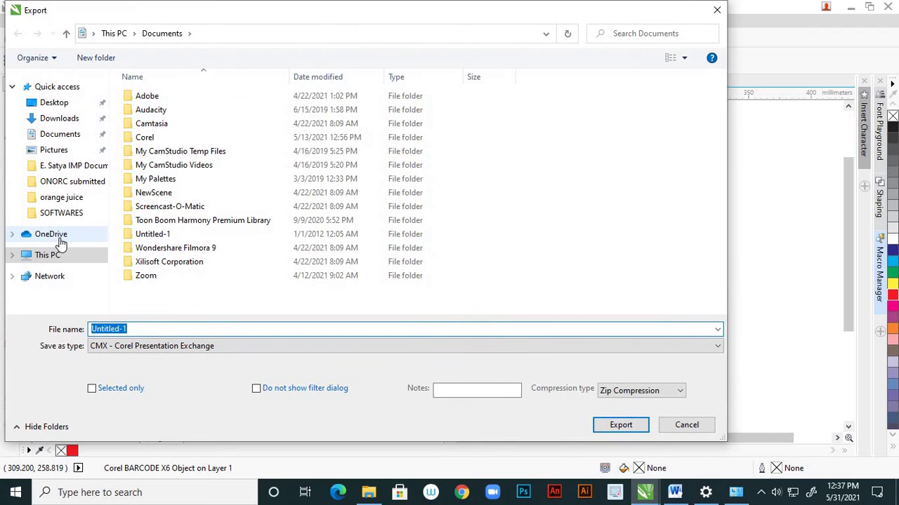
click(62, 105)
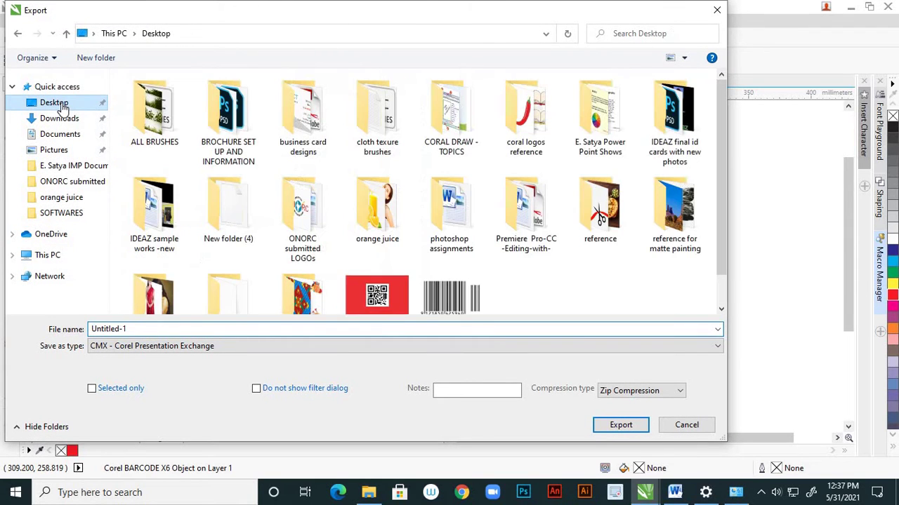
click(148, 347)
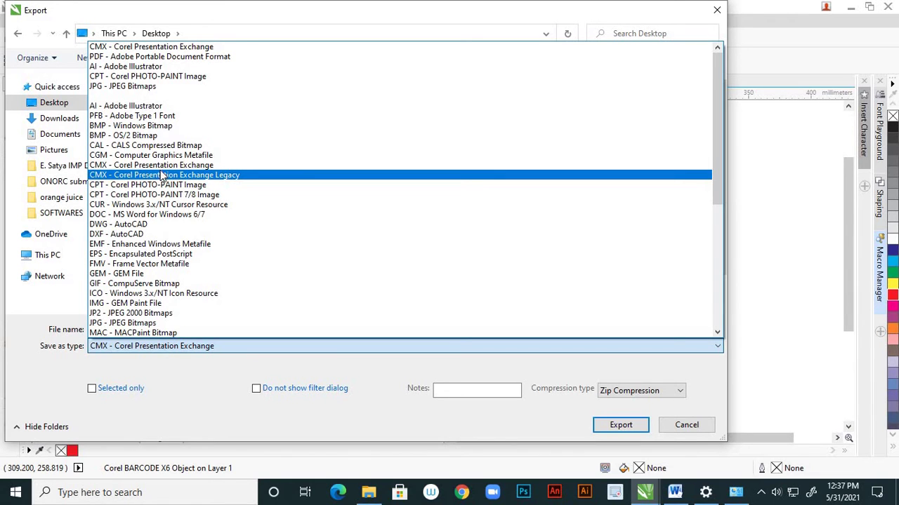
click(189, 403)
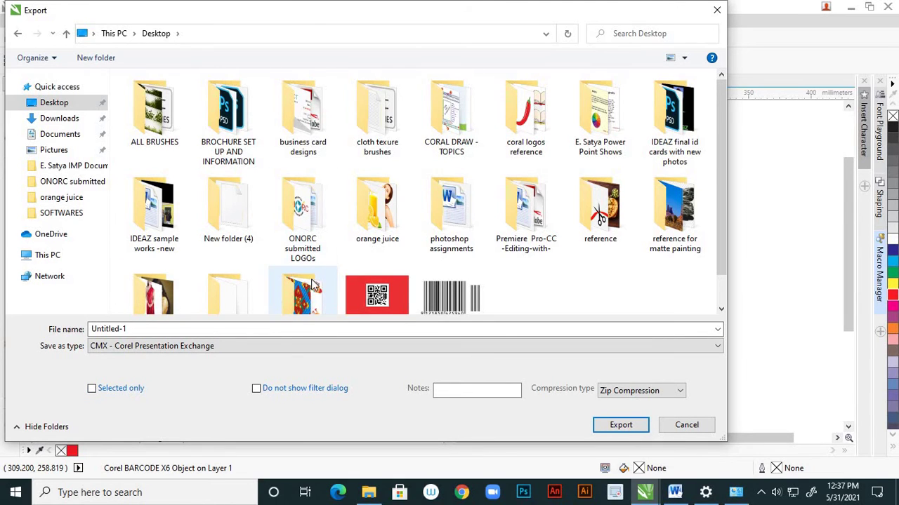
click(91, 389)
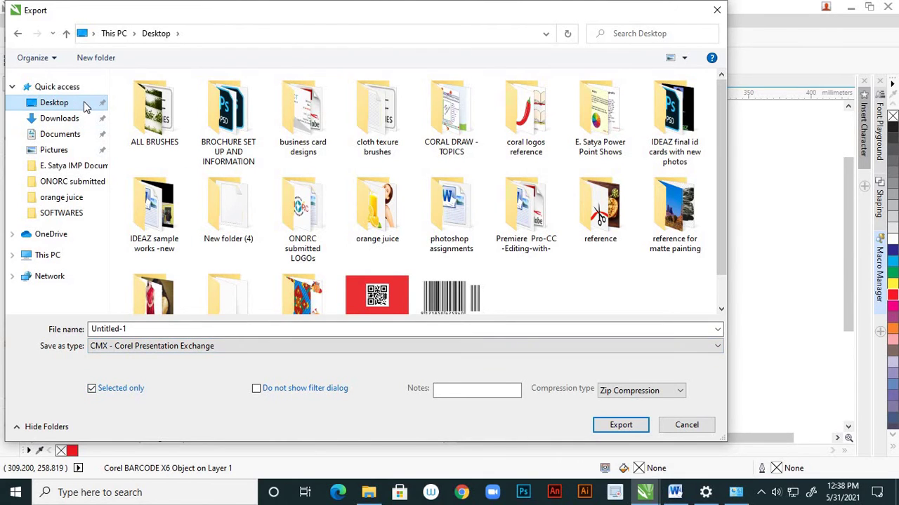
click(100, 329)
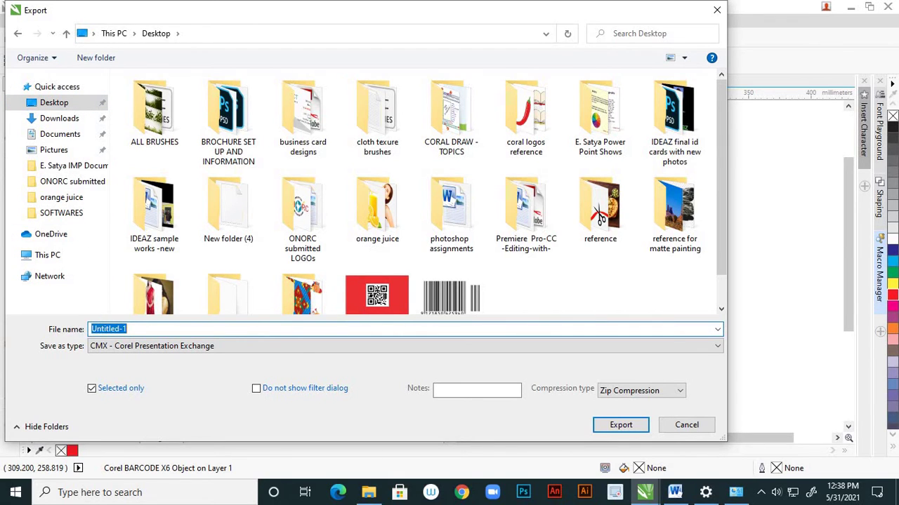
text(bar code)
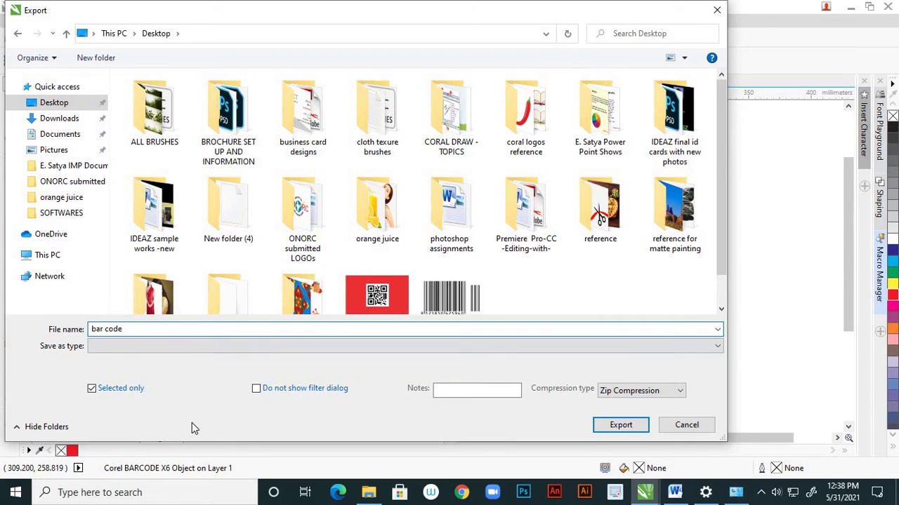
click(596, 425)
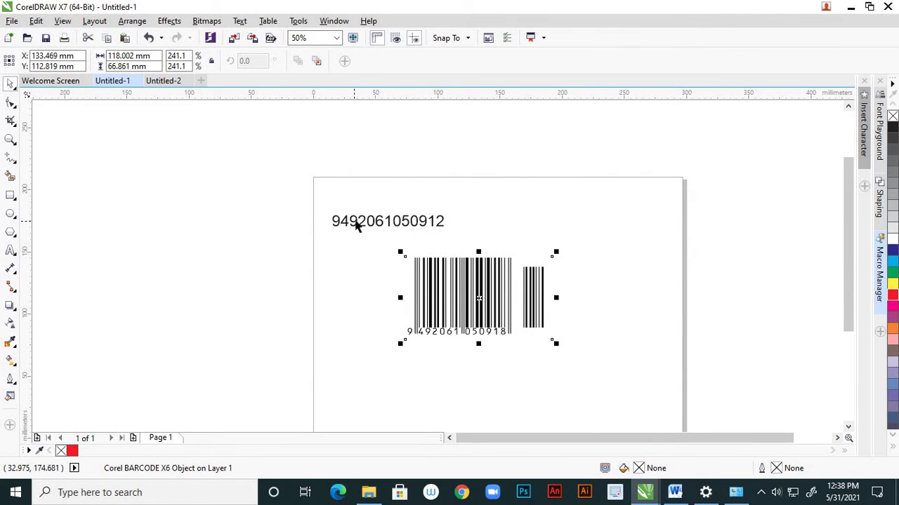
Step: Check the Windows desktop for the exported bar code file, and switch back to the Untitled-1 document in CorelDRAW
click(440, 147)
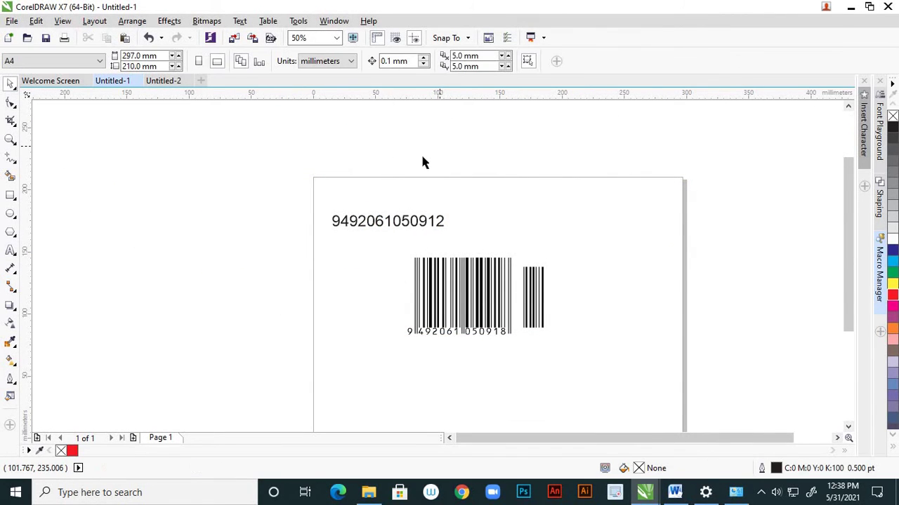
click(849, 7)
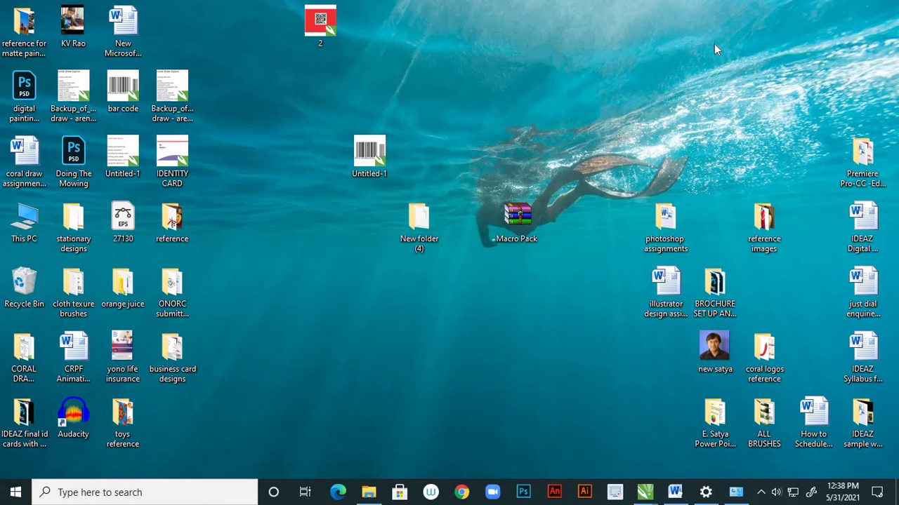
right_click(593, 34)
click(609, 74)
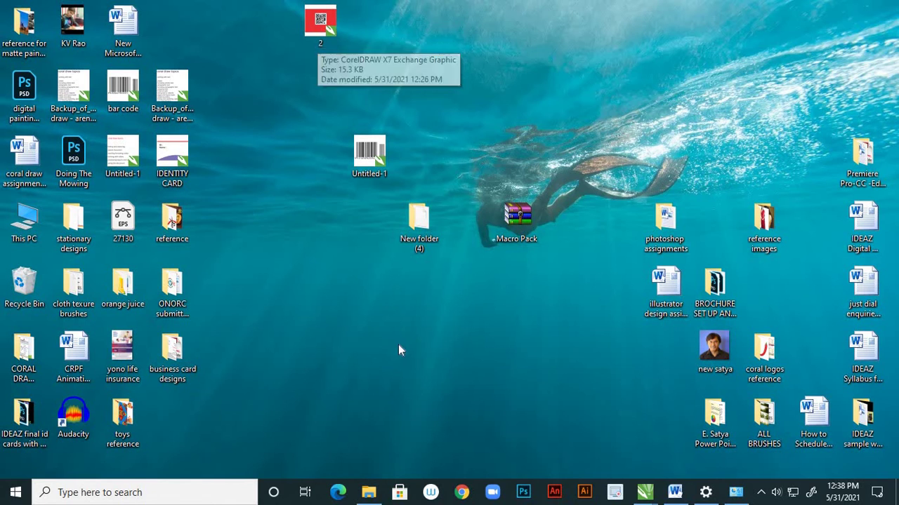
mouse_move(645, 496)
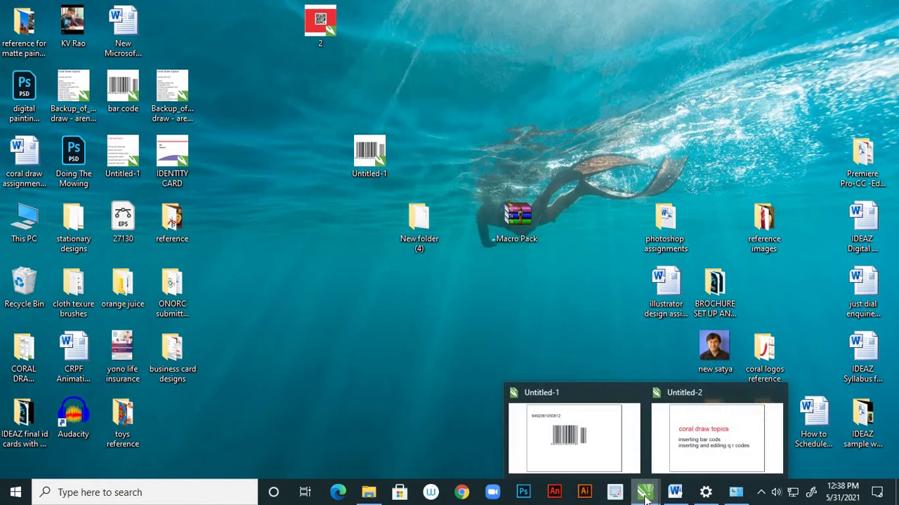
click(601, 454)
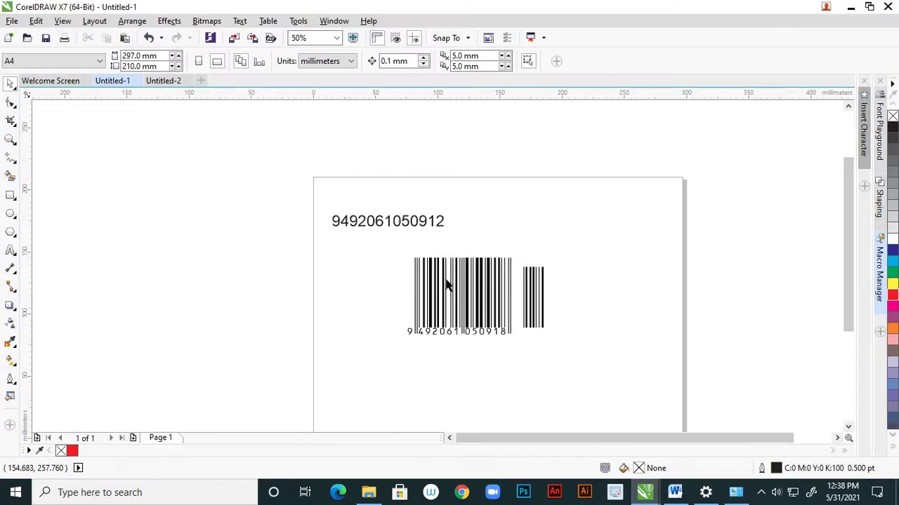
click(12, 20)
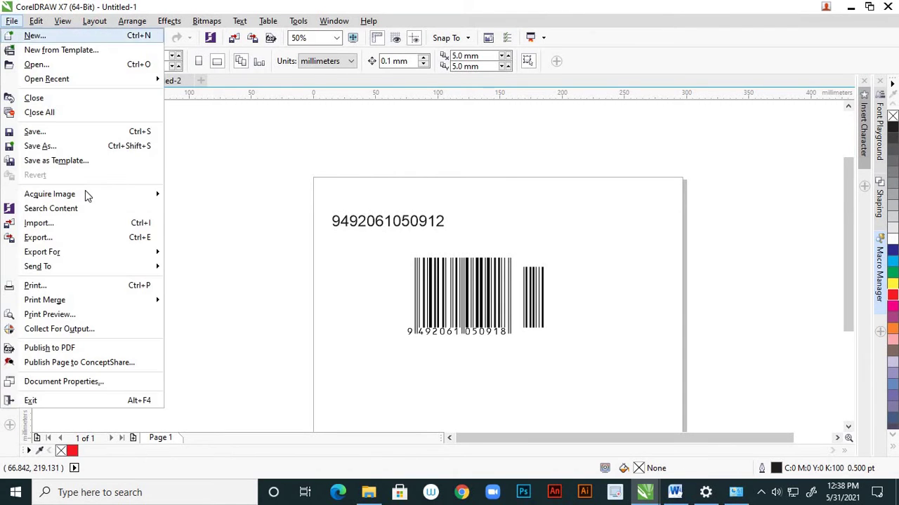
click(81, 239)
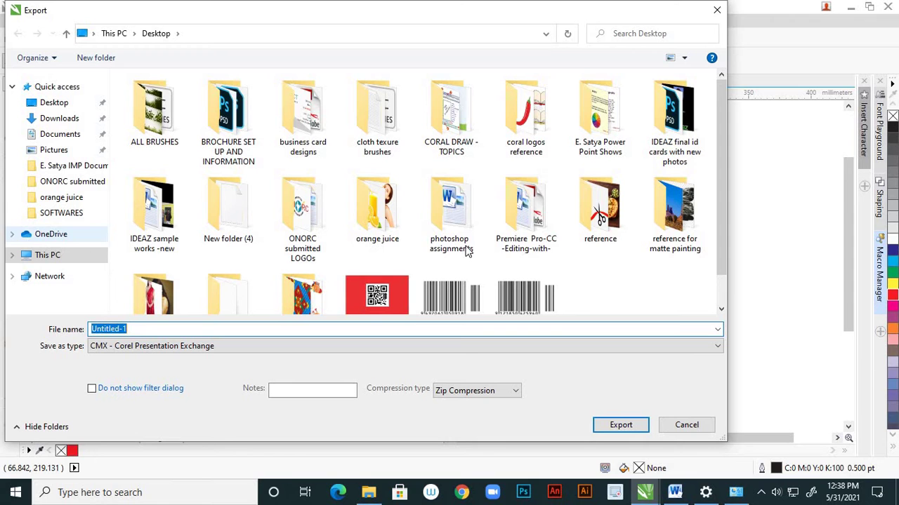
drag(722, 210, 718, 241)
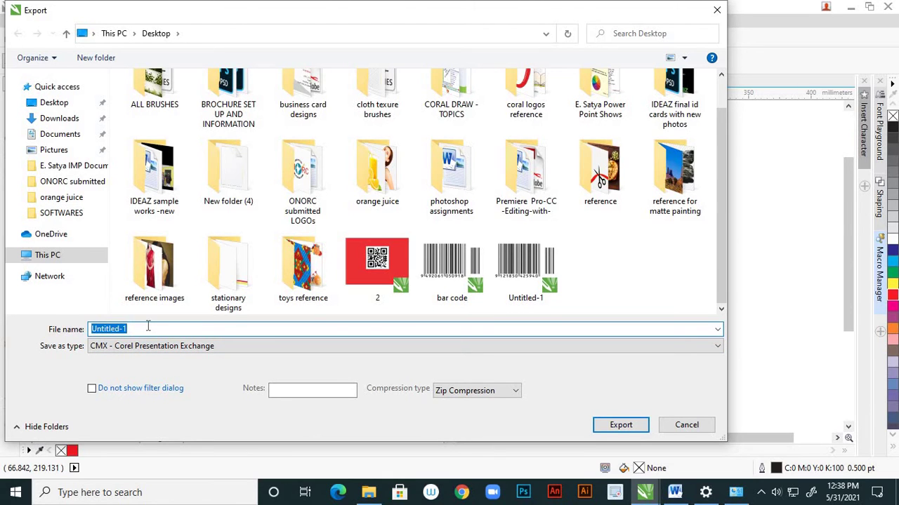
text(sample)
click(686, 426)
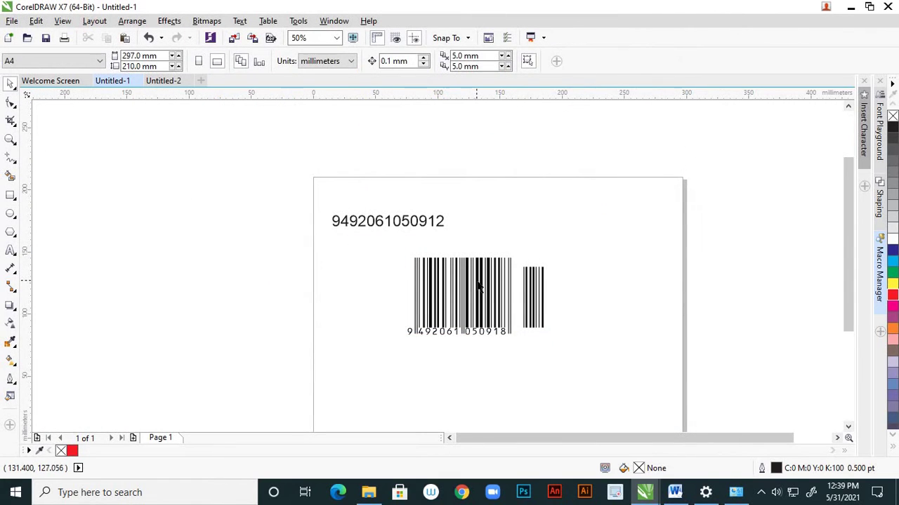
Step: Export only the selected barcode to the Desktop as "sample" in CMX - Corel Presentation Exchange format
click(479, 284)
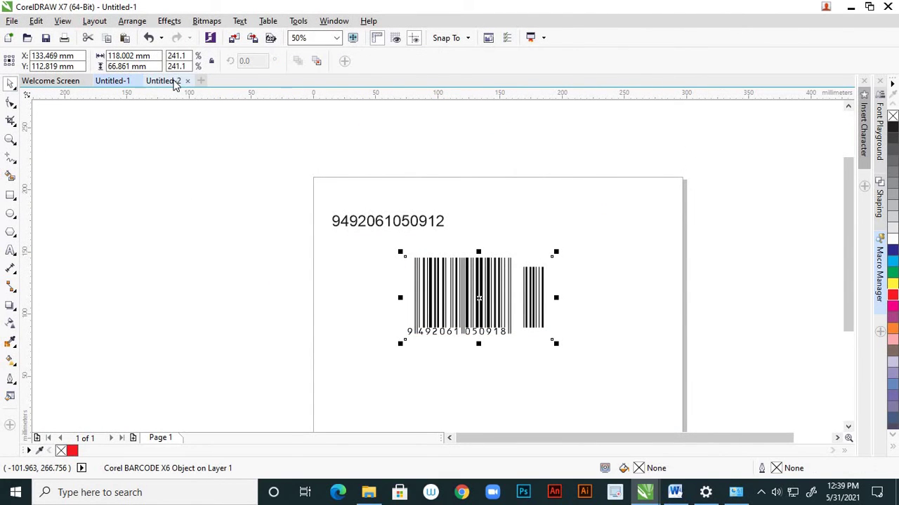
click(172, 81)
click(117, 81)
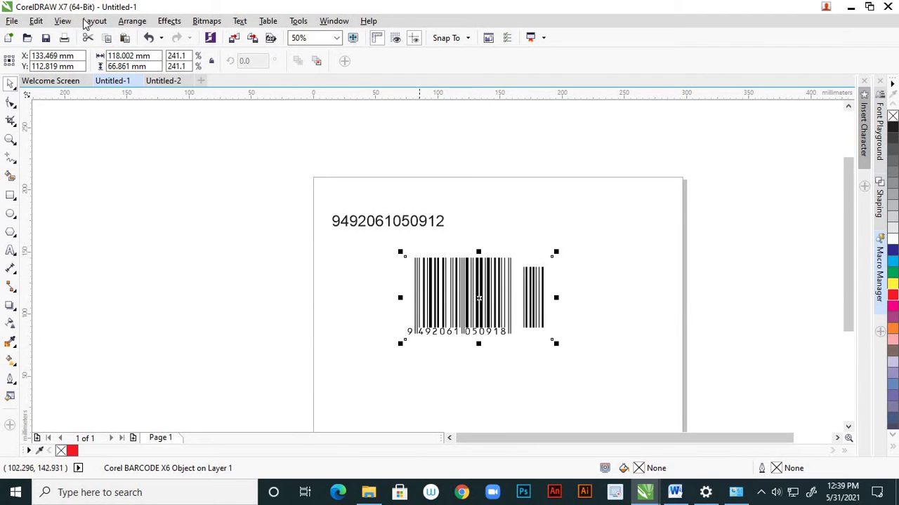
click(12, 21)
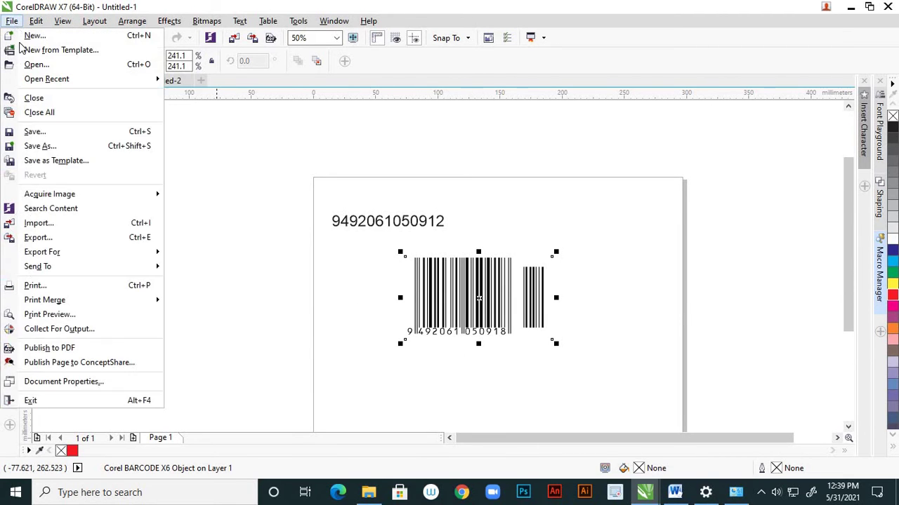
click(77, 238)
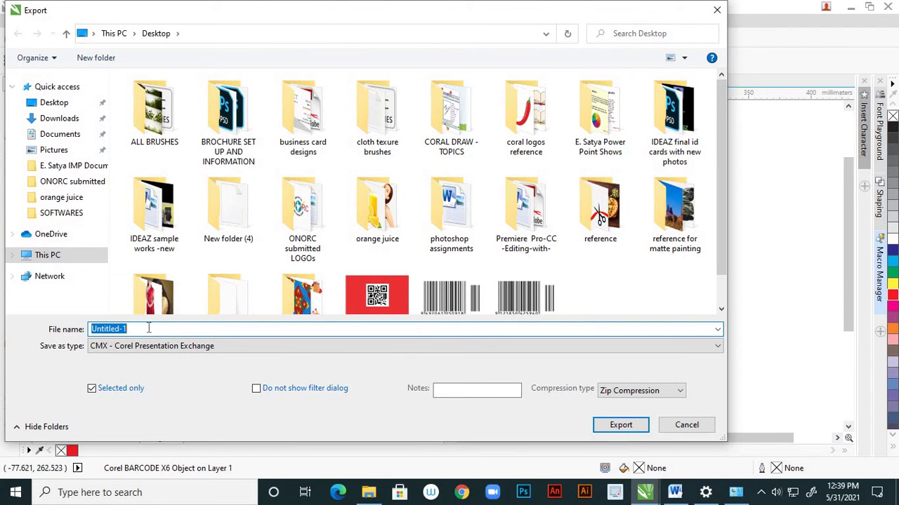
text(s)
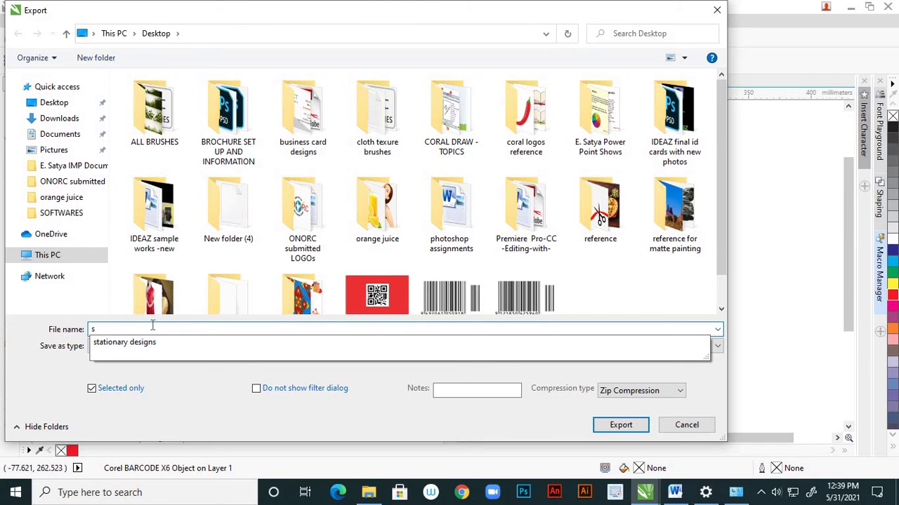
text(ample)
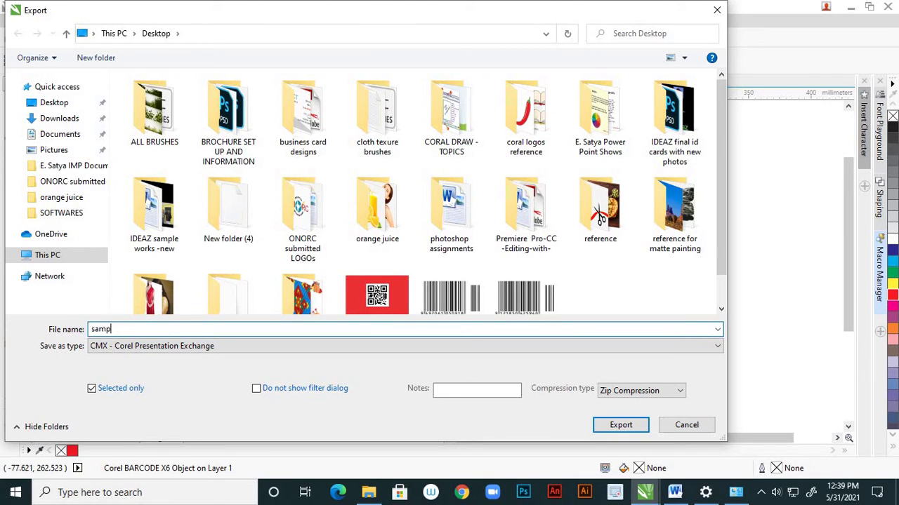
click(65, 104)
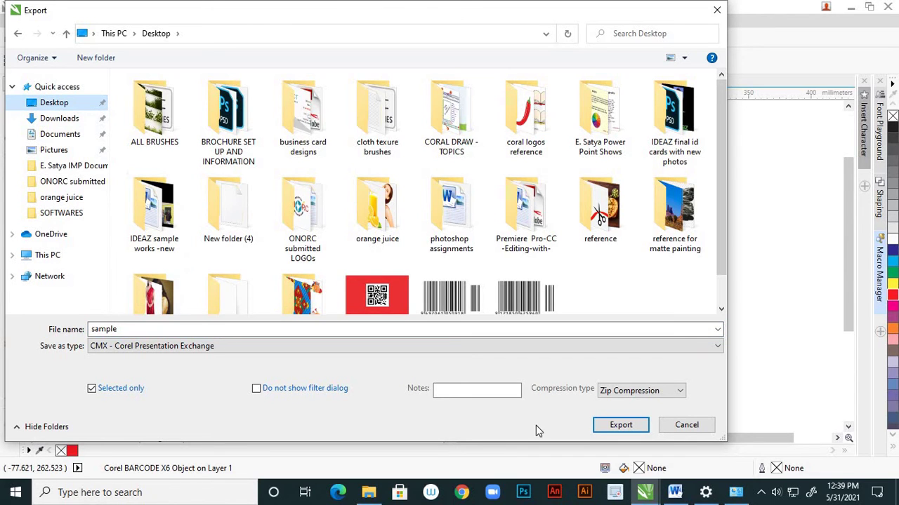
click(620, 425)
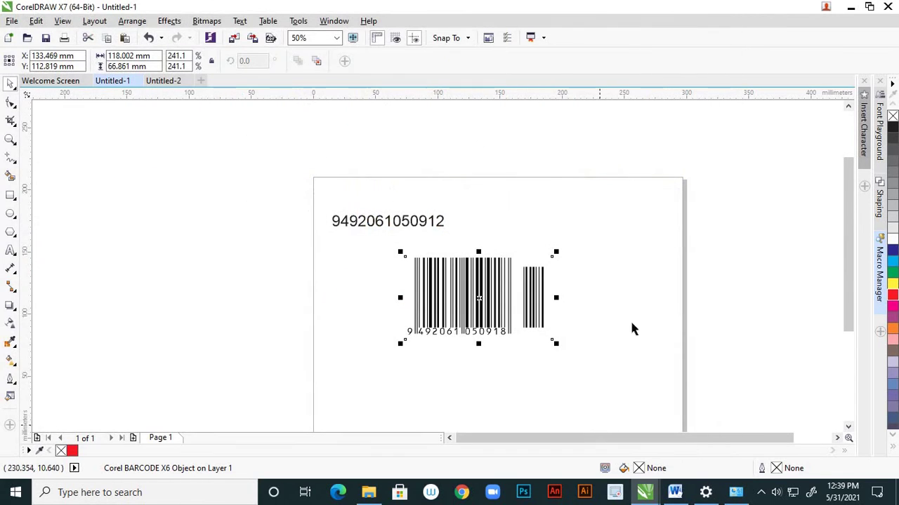
Step: Refresh the Windows desktop and open the exported sample file from it in CorelDRAW
click(851, 6)
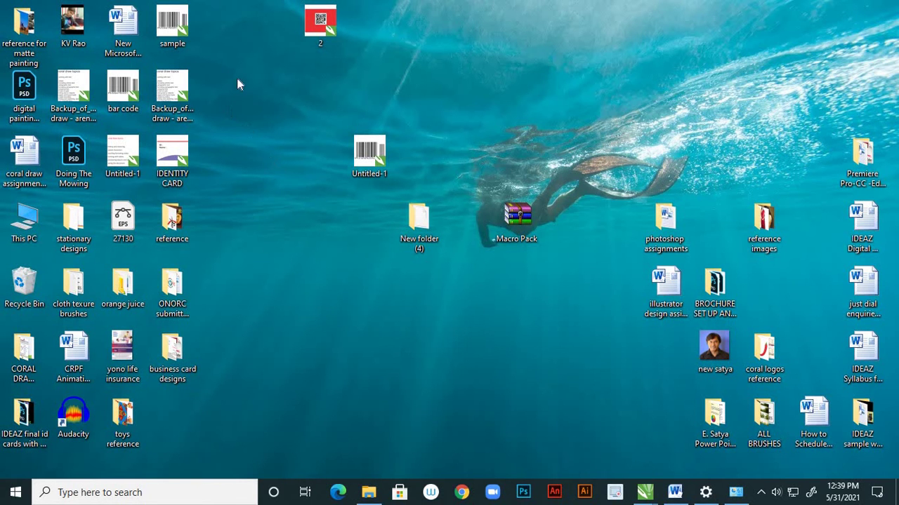
right_click(254, 87)
click(287, 126)
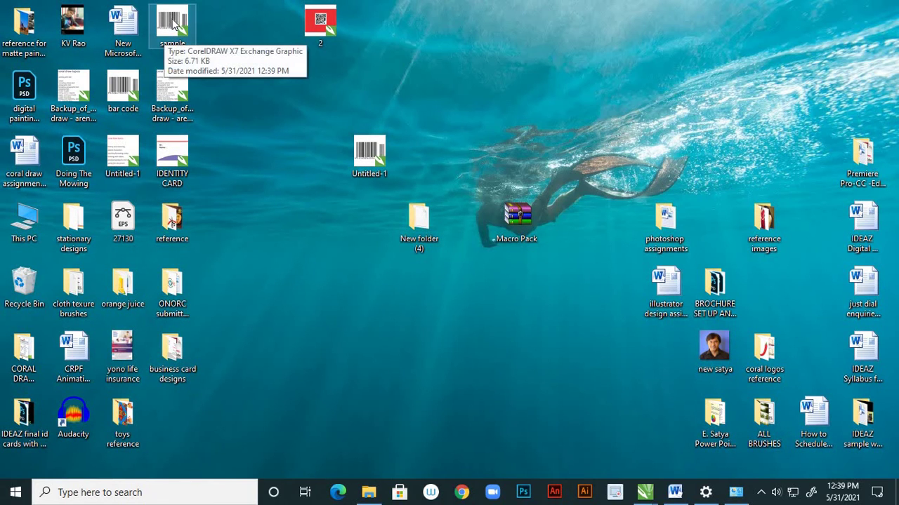
double_click(174, 24)
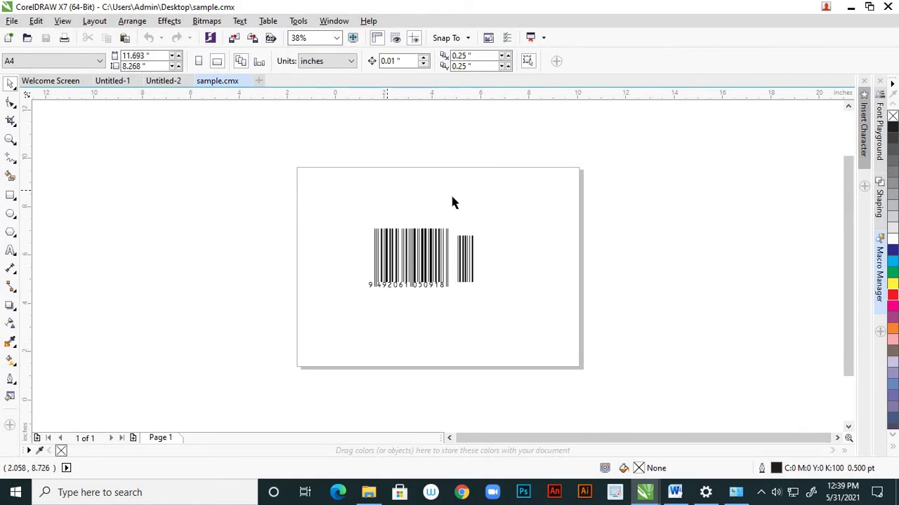
Step: Look at the Untitled-2 and Untitled-1 documents for comparison, and return to sample.cmx
click(165, 82)
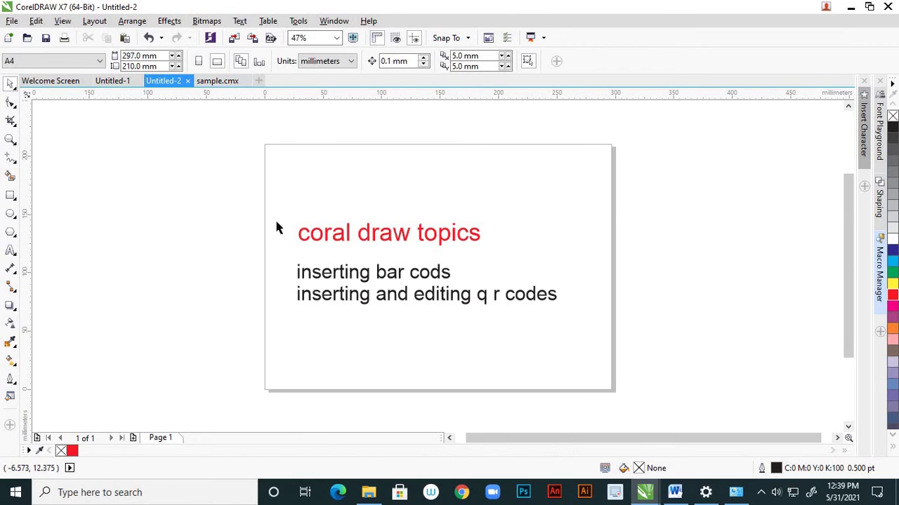
click(116, 81)
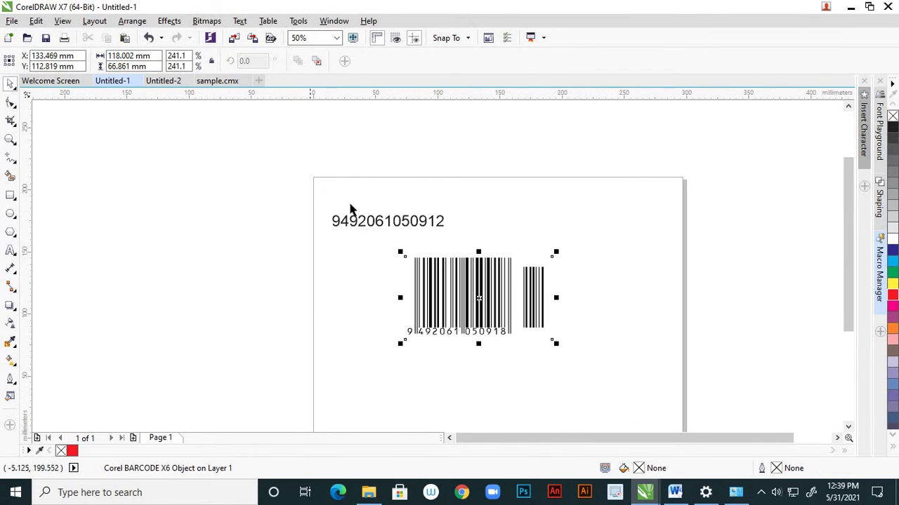
click(221, 82)
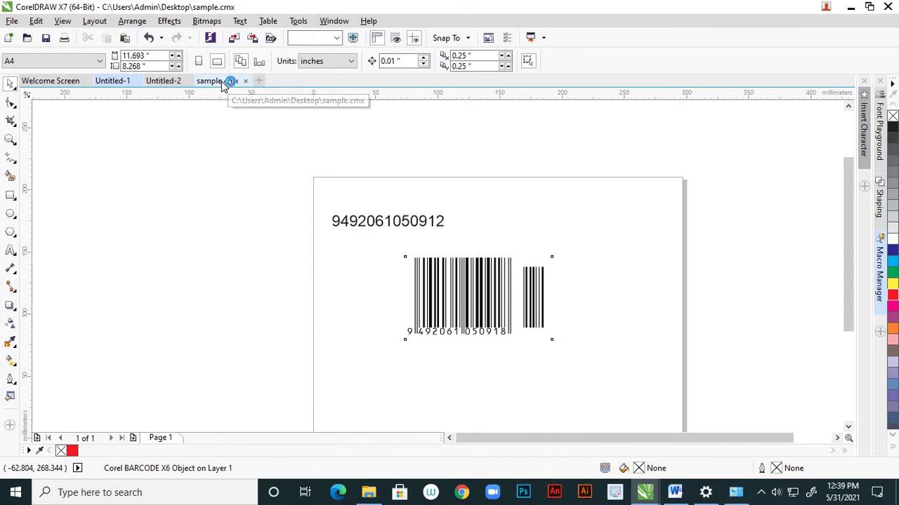
Step: Examine the barcode in sample.cmx up close, selecting its background rectangle and one of its bars
scroll(442, 271, up, 2)
click(433, 264)
scroll(434, 264, down, 2)
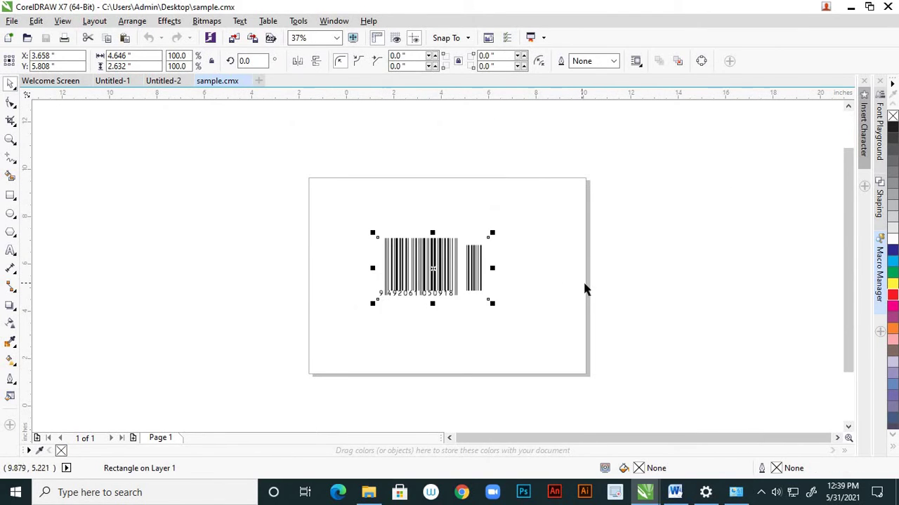
click(463, 271)
click(456, 257)
scroll(451, 254, up, 1)
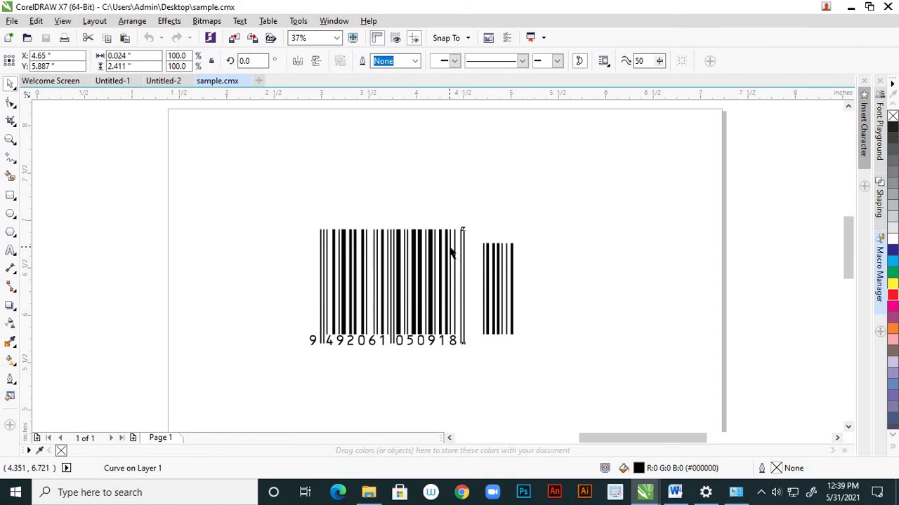
scroll(451, 254, up, 2)
scroll(445, 251, up, 2)
click(428, 242)
scroll(436, 266, down, 2)
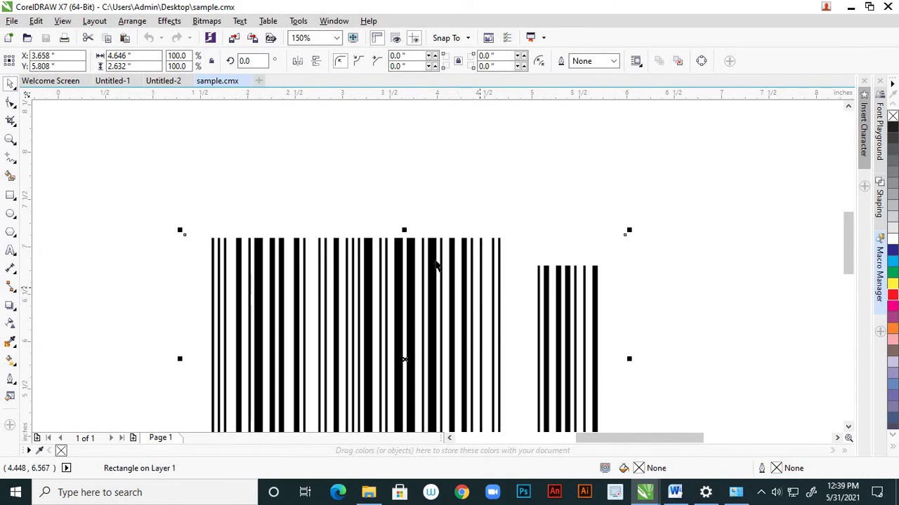
scroll(407, 256, up, 2)
scroll(458, 275, down, 2)
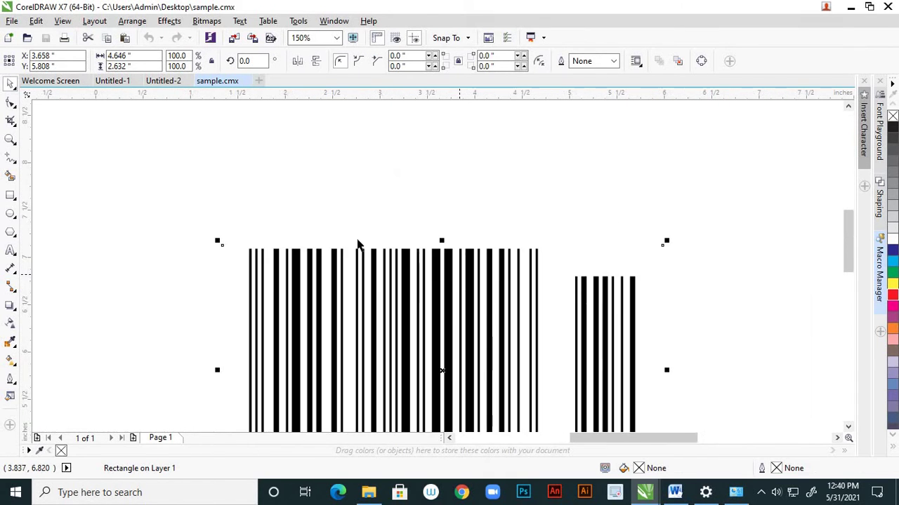
Step: Select several bars of the barcode one at a time to check that each is a separate curve, and return to the full page
click(341, 281)
click(340, 278)
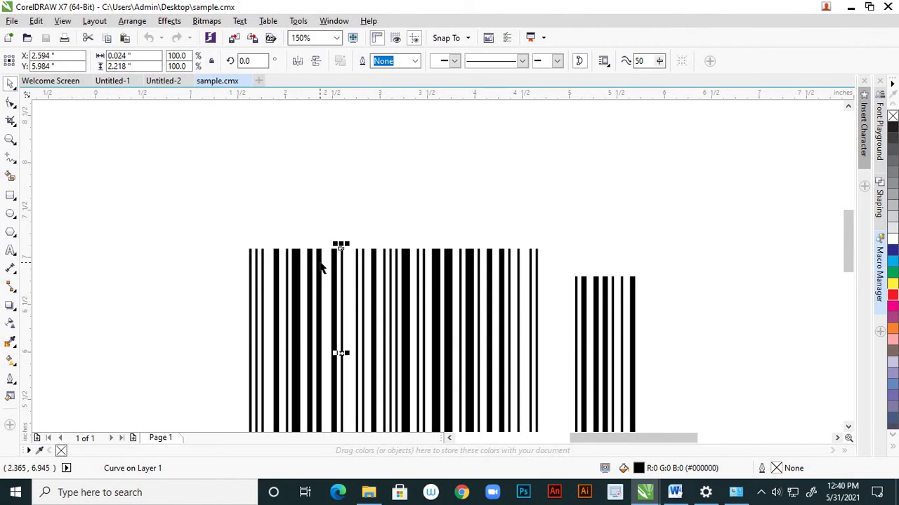
click(303, 263)
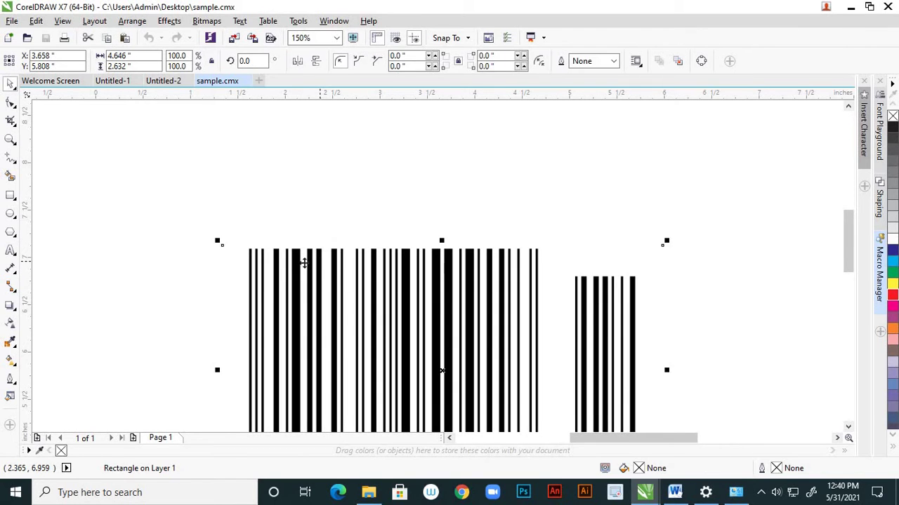
click(272, 205)
click(296, 264)
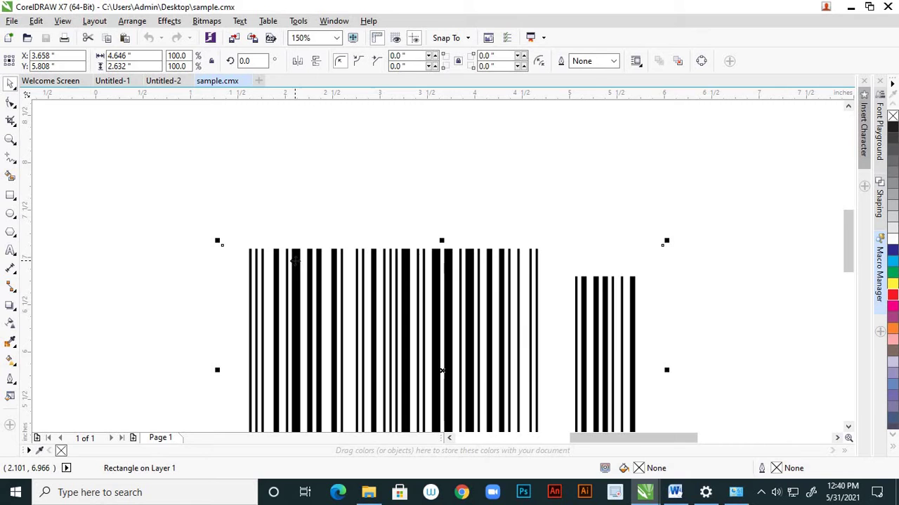
click(293, 185)
click(278, 267)
click(425, 271)
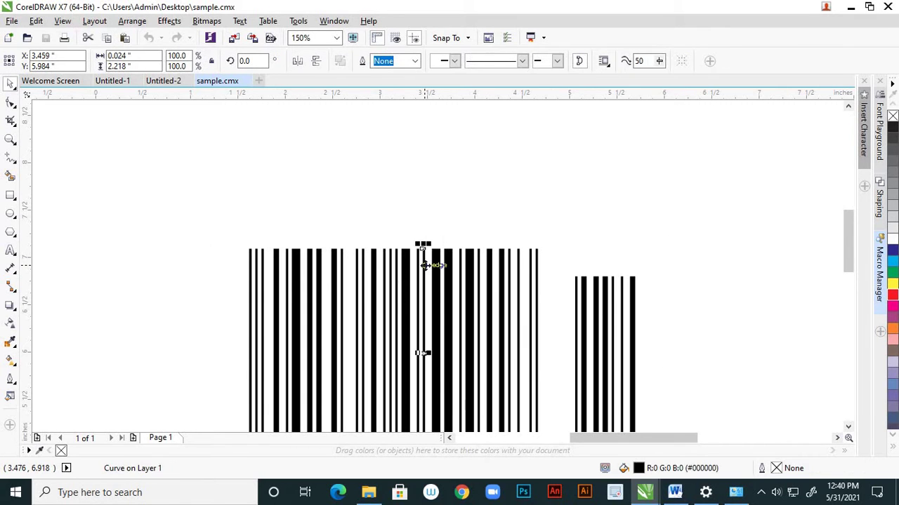
click(516, 181)
key(shift+F4)
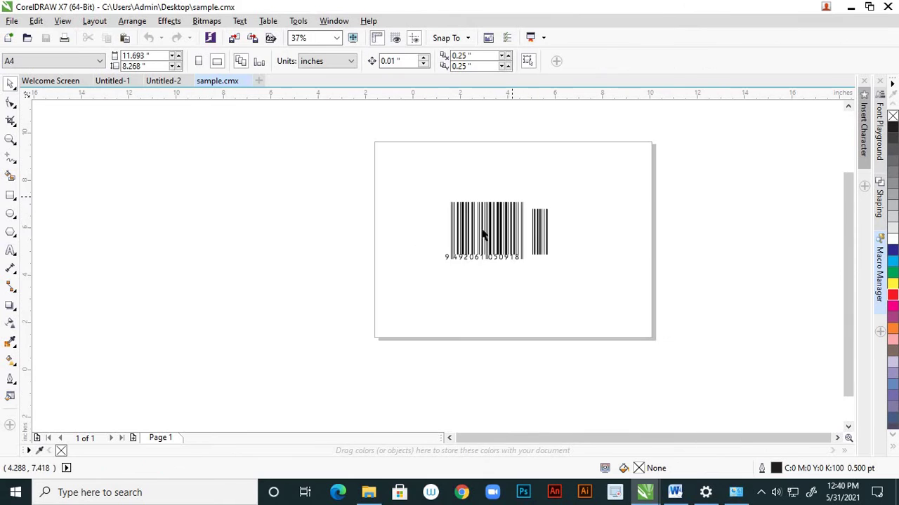
Step: Delete the small separate set of bars beside the main barcode
scroll(537, 237, up, 2)
click(545, 236)
drag(592, 146, 522, 328)
key(Delete)
scroll(504, 330, down, 2)
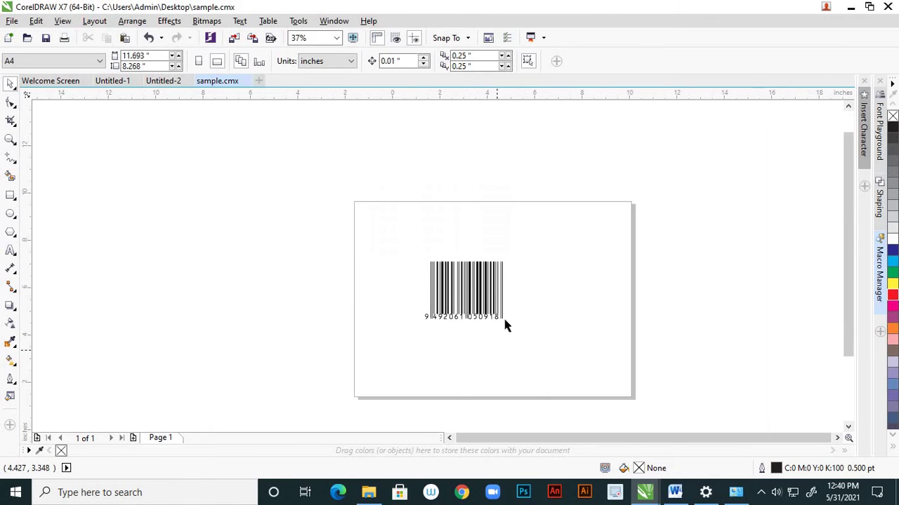
Step: Select all the barcode's parts with its background rectangle, and look up the Group Objects command without applying it
scroll(493, 304, up, 4)
click(488, 302)
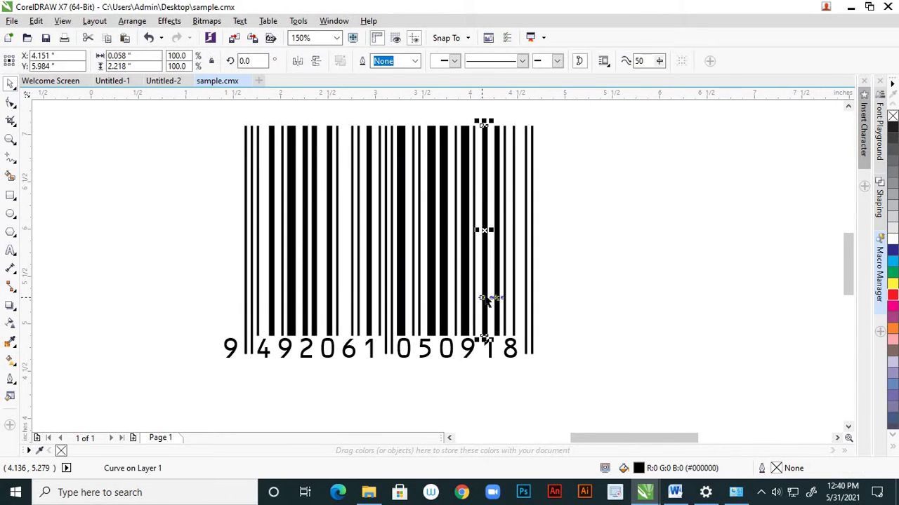
scroll(487, 295, down, 1)
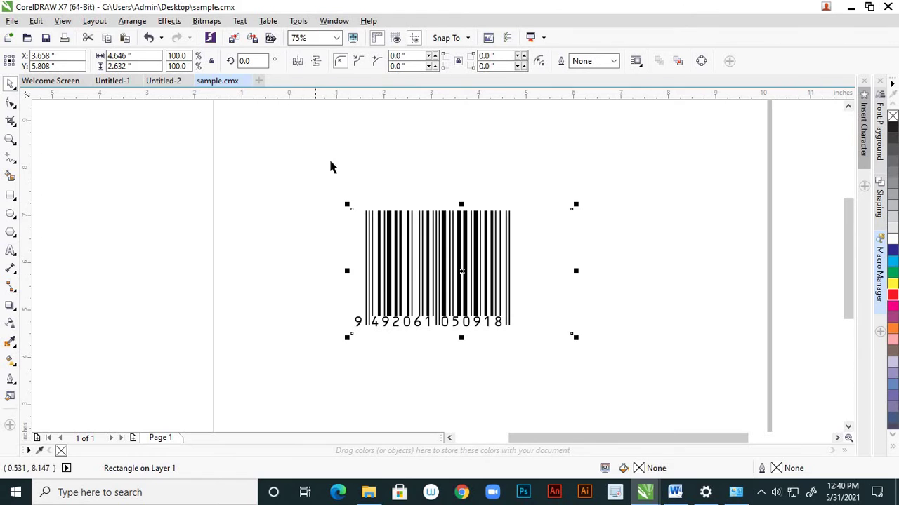
drag(317, 155, 667, 380)
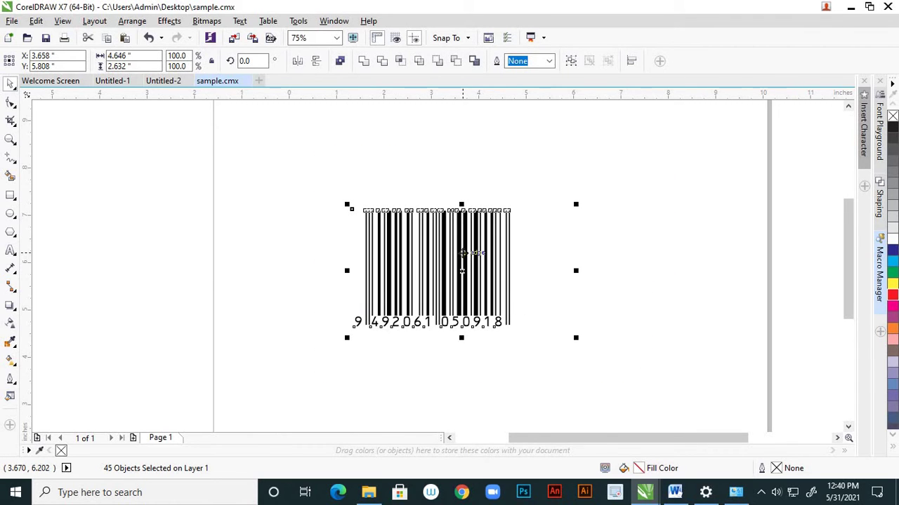
right_click(463, 260)
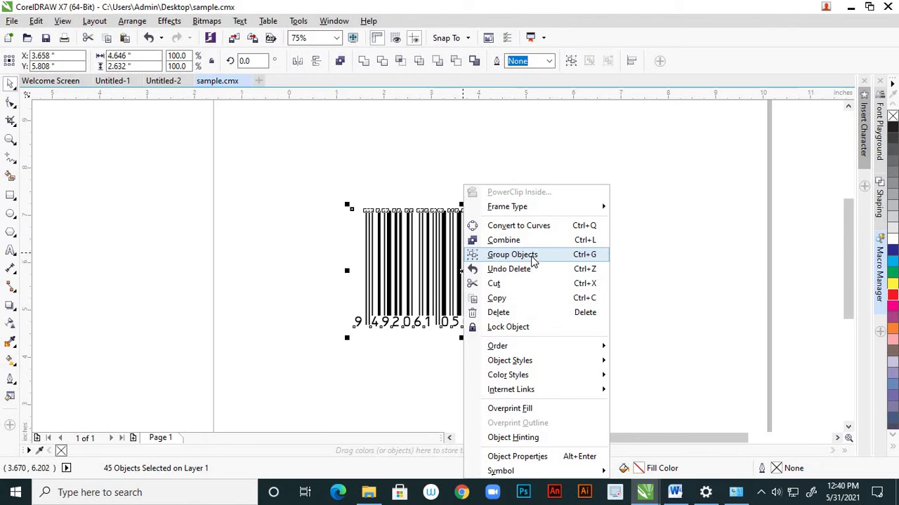
click(716, 295)
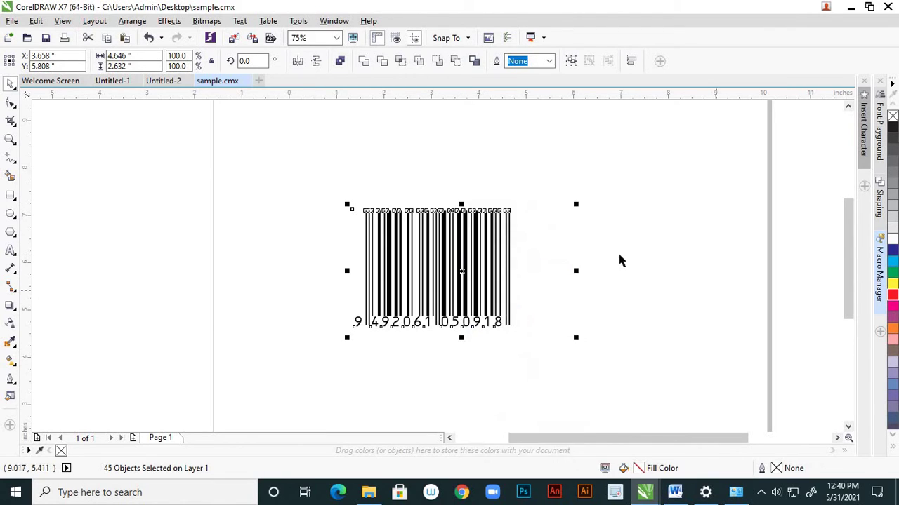
scroll(507, 276, down, 1)
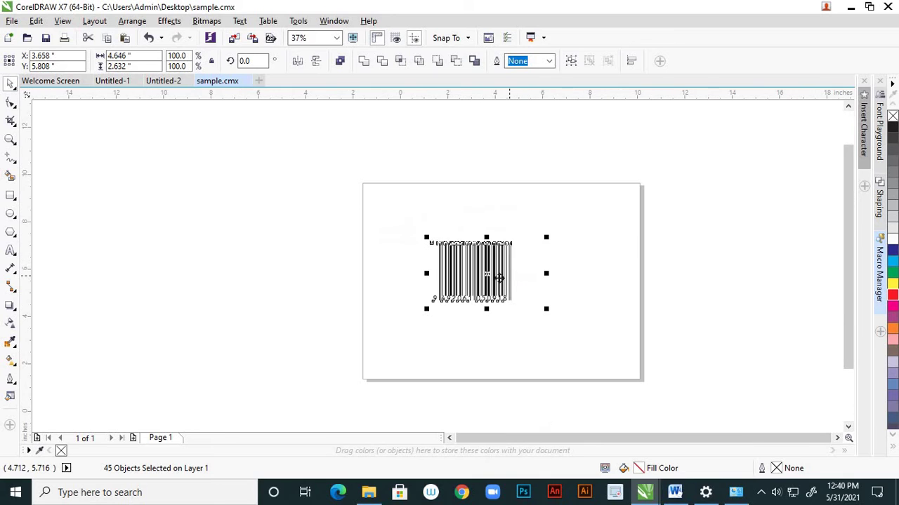
Step: Draw a rectangle about 8.7 by 5.8 inches around the barcode, fill it with red and place it behind the barcode
click(10, 197)
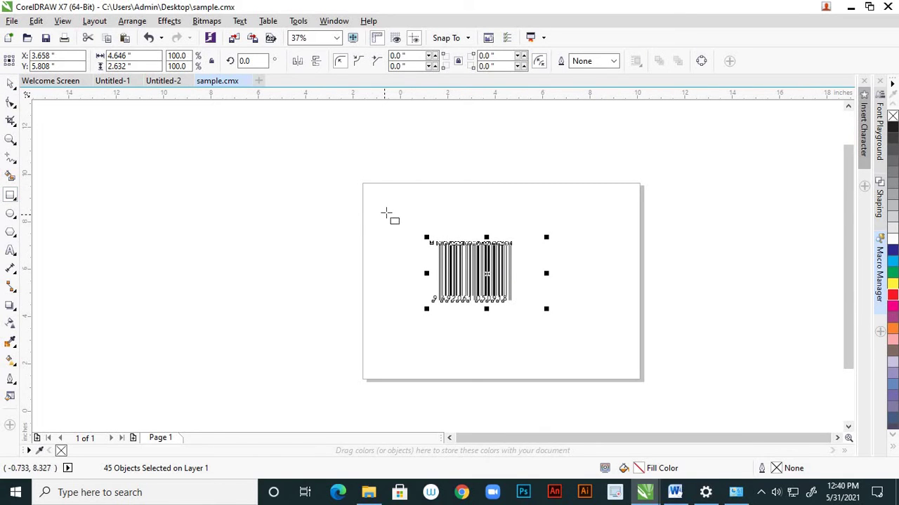
click(385, 211)
drag(573, 322, 596, 348)
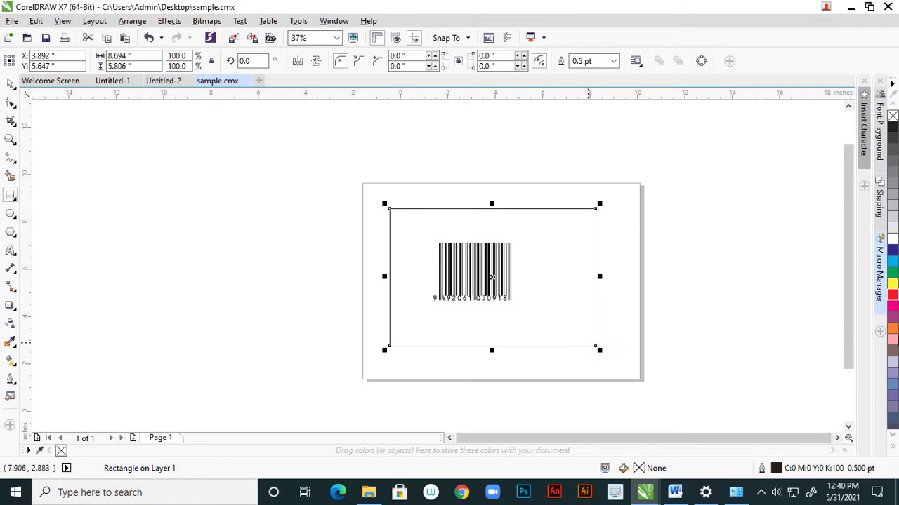
click(893, 296)
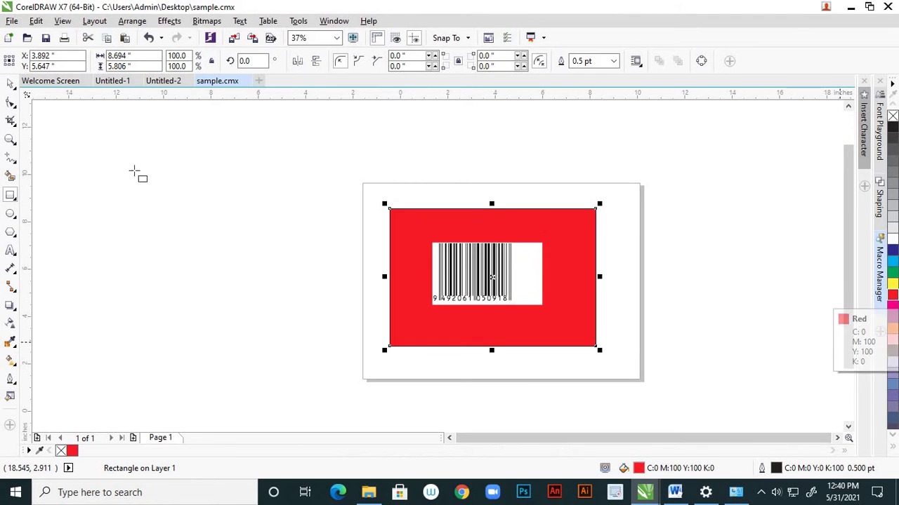
Step: Try deleting the white background behind the barcode and undo the deletion
click(11, 84)
click(249, 344)
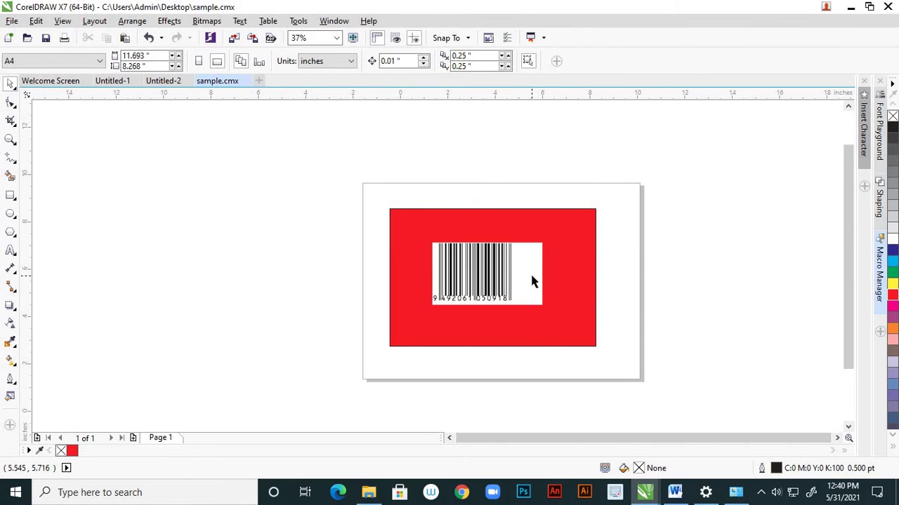
click(532, 277)
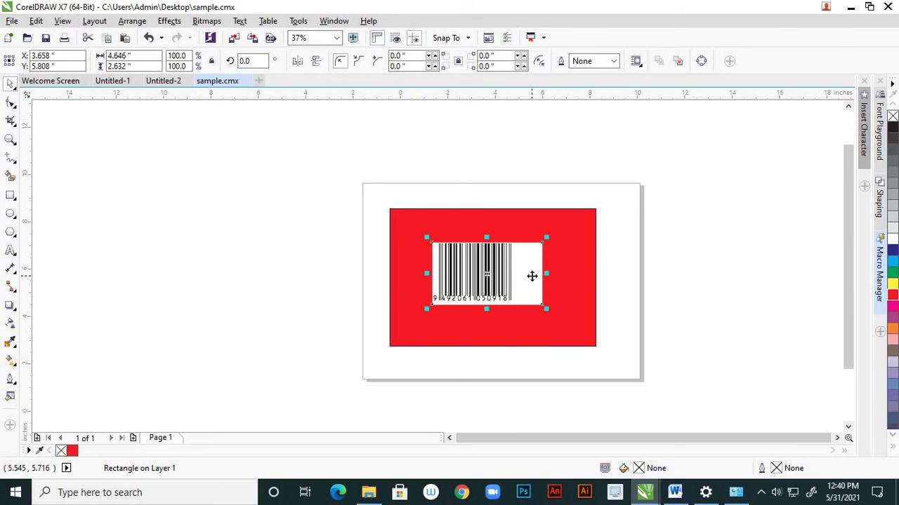
key(Escape)
click(532, 277)
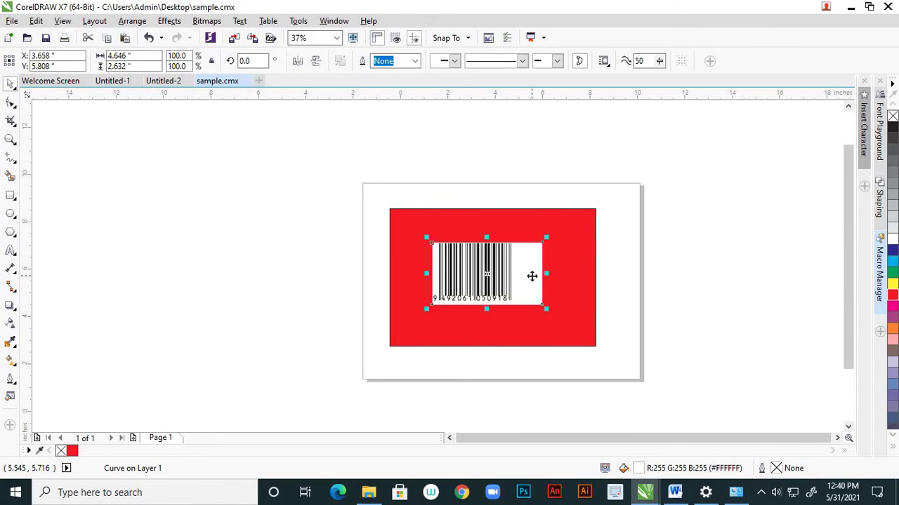
key(Delete)
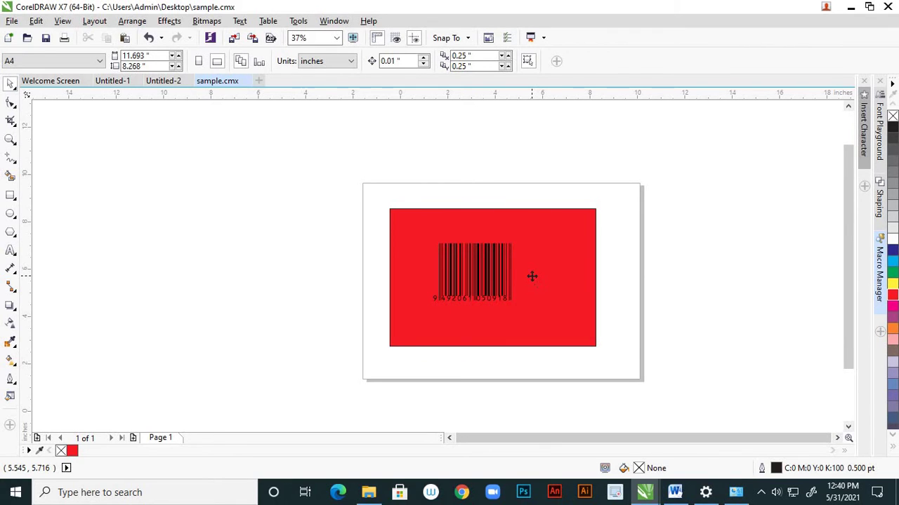
key(ctrl+z)
Step: Move the white background aside and back behind the barcode, centred at about X 3.36, Y 5.92 inches
drag(531, 276, 665, 272)
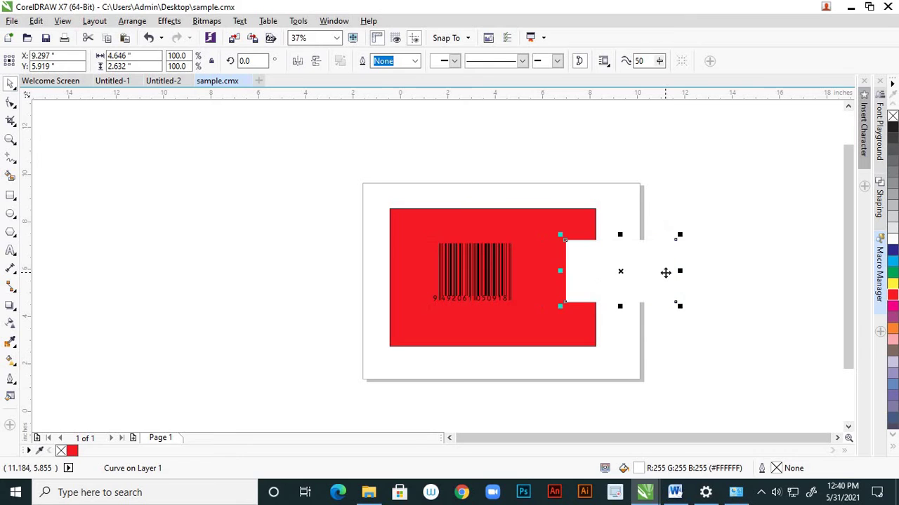
click(417, 234)
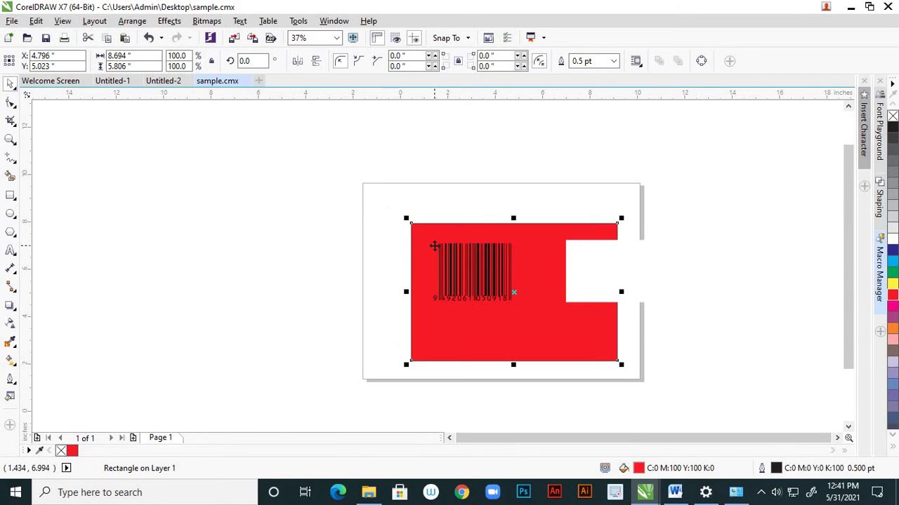
click(653, 277)
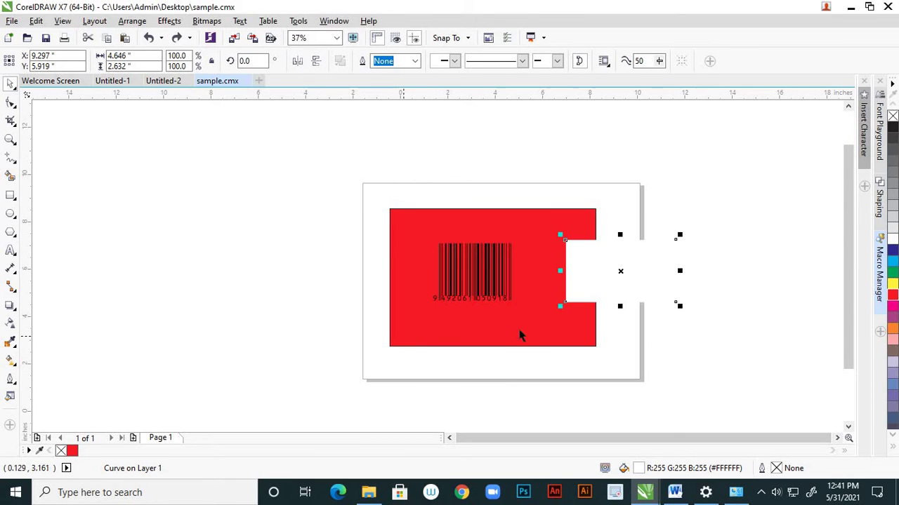
drag(589, 292, 450, 299)
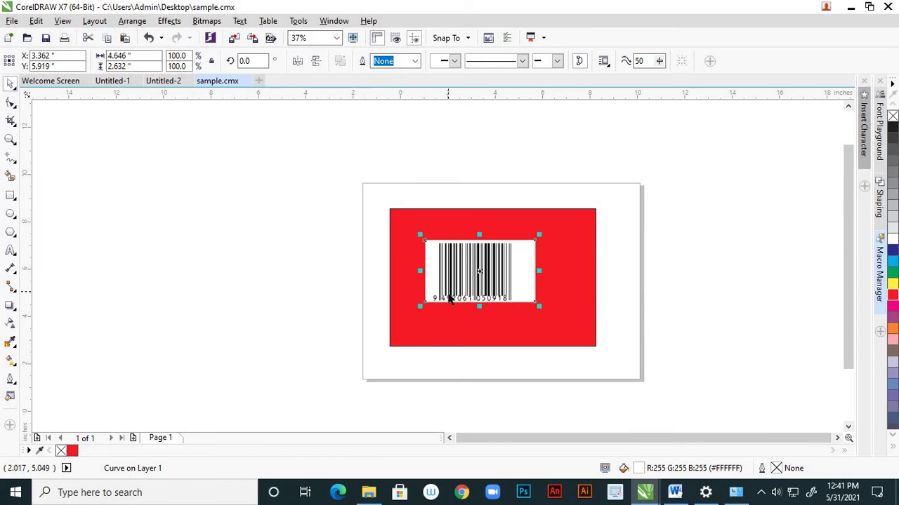
Step: Group the white barcode background together with the red rectangle
shift+click(569, 331)
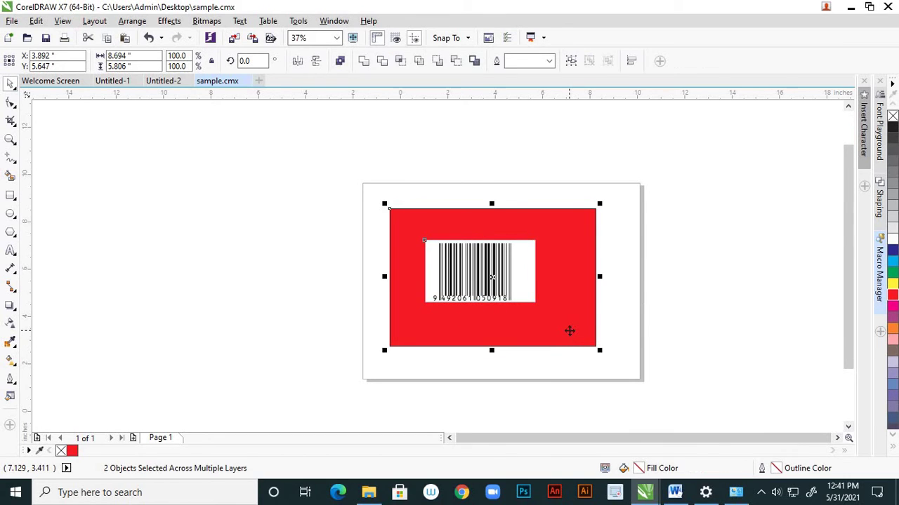
right_click(559, 290)
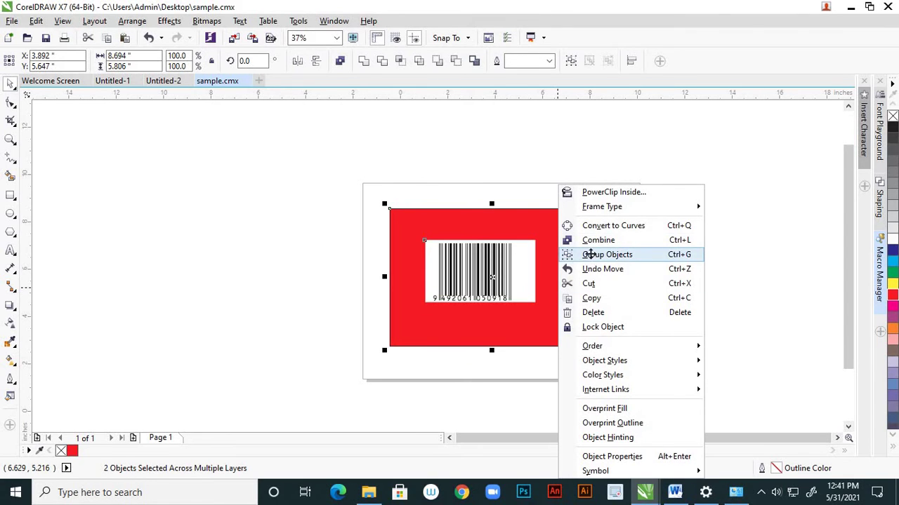
click(594, 254)
click(650, 304)
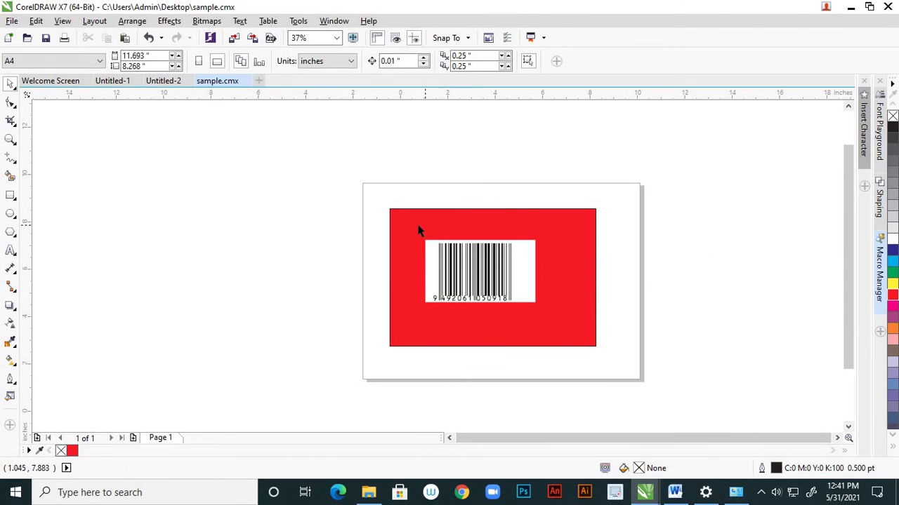
Step: Try moving the grouped rectangles away from the barcode and undo the moves
drag(419, 230, 629, 274)
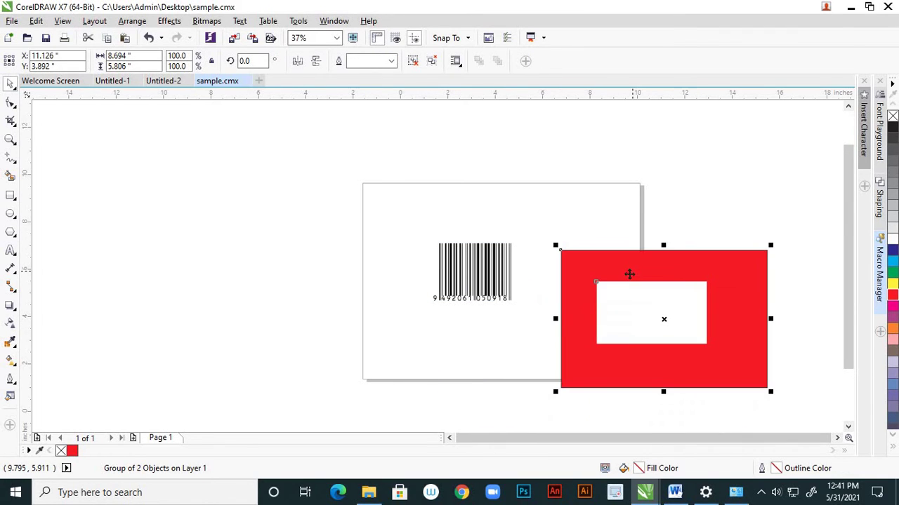
key(ctrl+z)
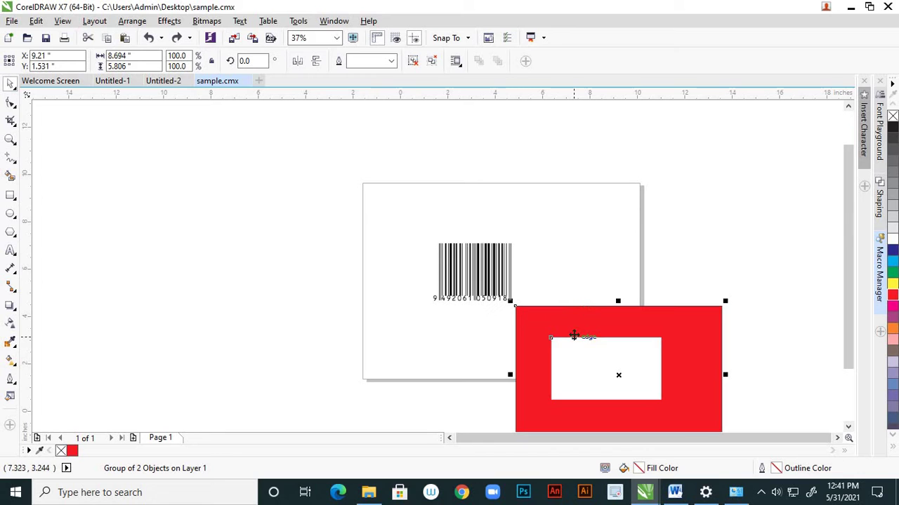
key(ctrl+z)
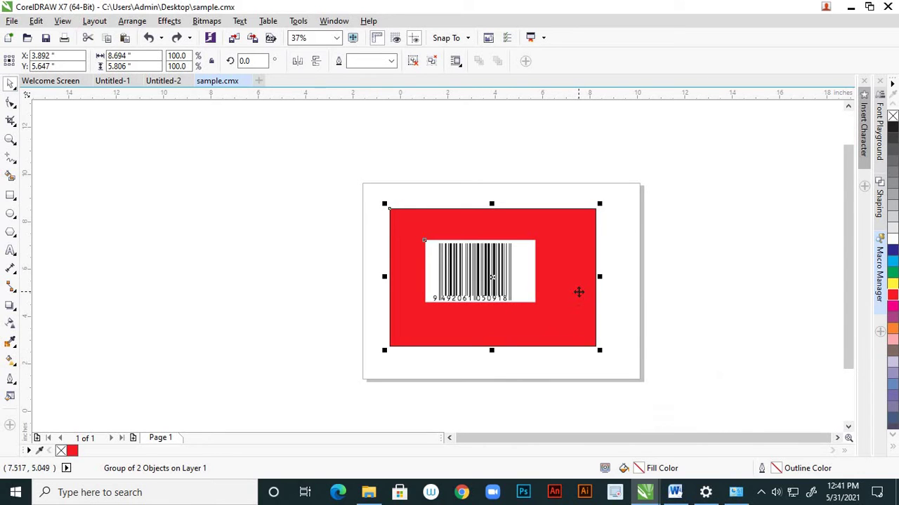
Step: Lock the group made of the red and white rectangles
right_click(578, 292)
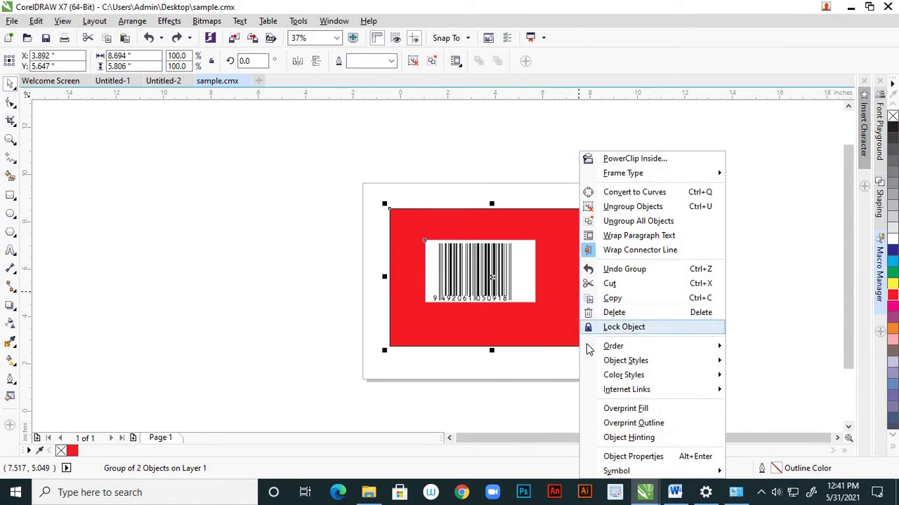
mouse_move(594, 346)
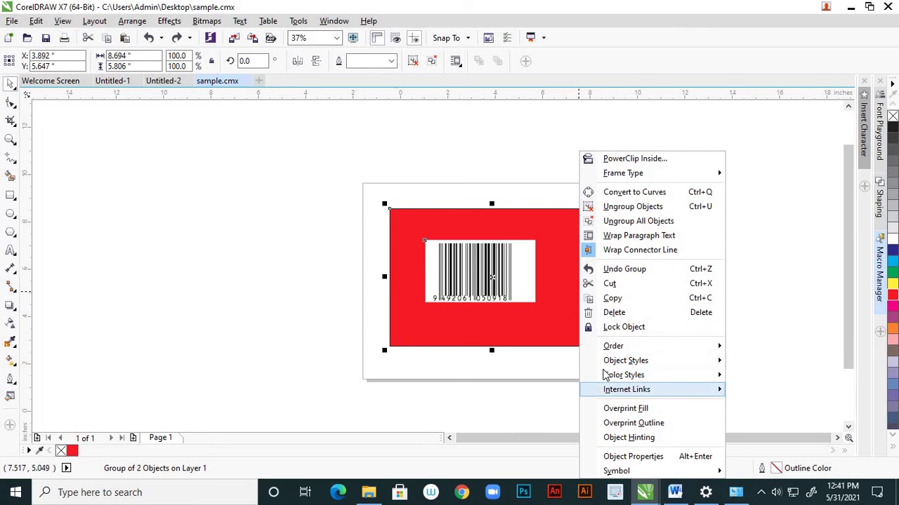
click(618, 328)
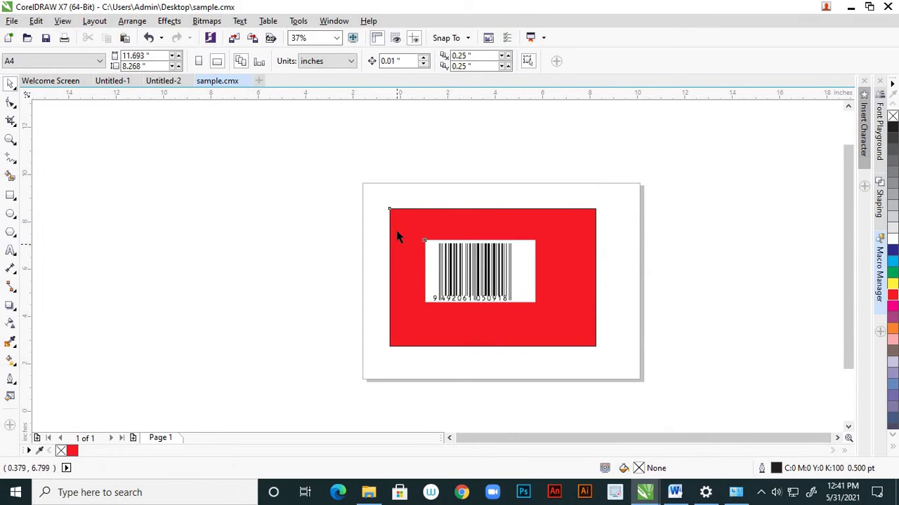
Step: Select all the barcode's bars and digits over the locked background and group them into one object
drag(552, 335, 419, 234)
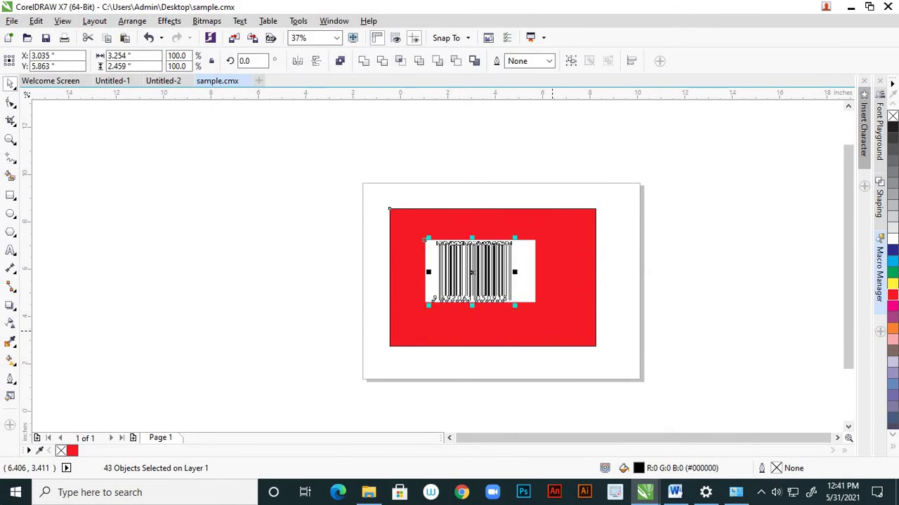
scroll(453, 259, up, 4)
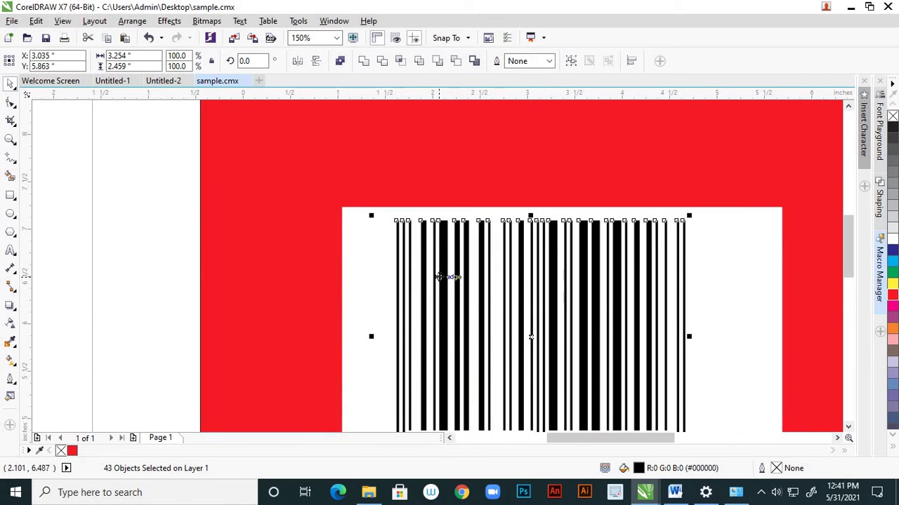
right_click(449, 272)
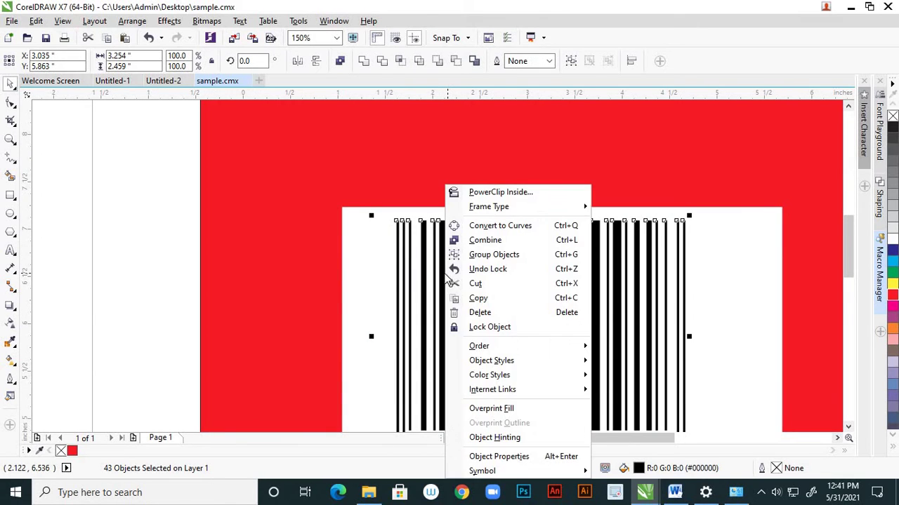
click(478, 255)
scroll(301, 237, down, 2)
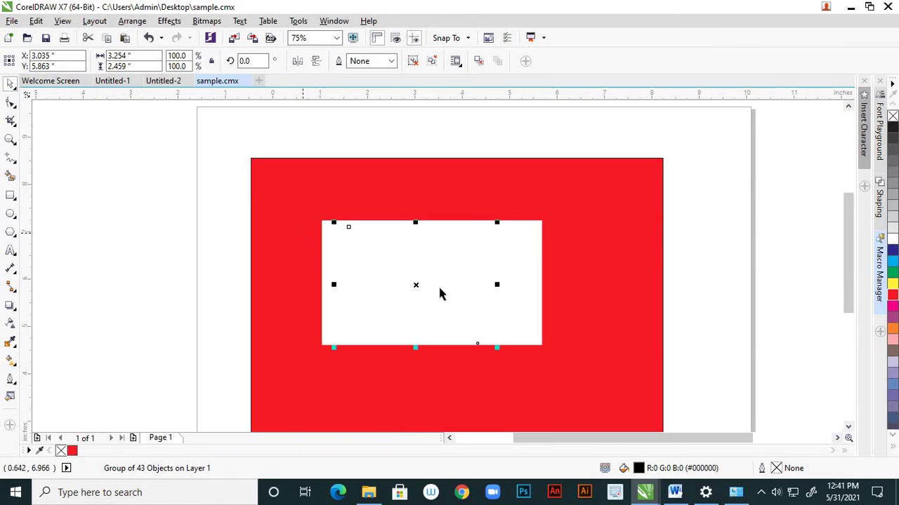
Step: Reselect the barcode group hidden behind the white rectangle and nudge it down about 2.3 inches, until its digits stick out below the red rectangle
drag(518, 313, 627, 317)
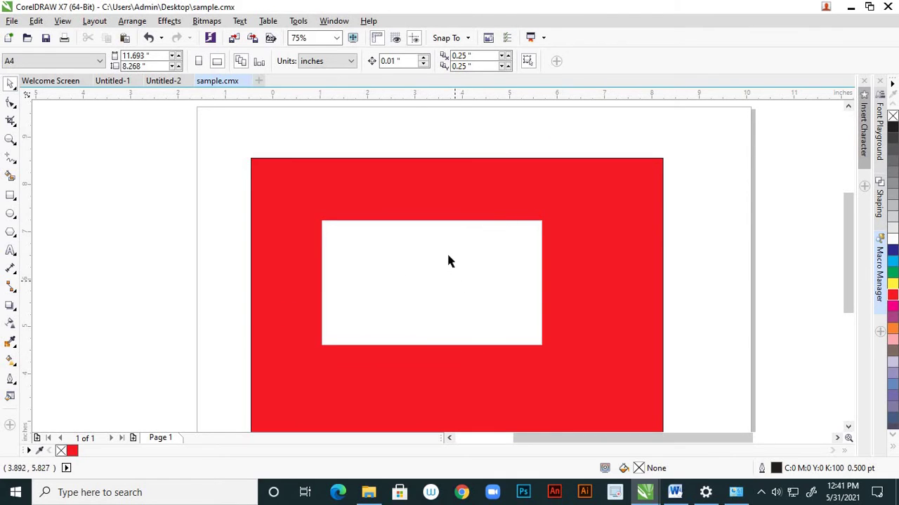
drag(332, 212, 690, 421)
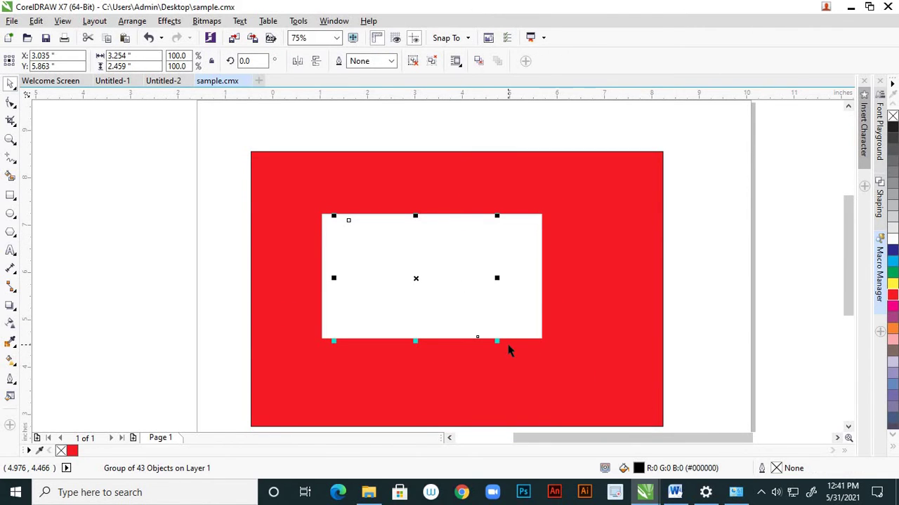
key(Down)
key(Down)
key(Down)
key(Down)
key(Down)
key(Down)
key(Down)
key(Down)
key(Down)
key(Down)
key(Down)
key(Down)
key(Down)
key(Down)
key(Down)
key(Down)
key(Down)
key(Down)
key(Down)
key(Down)
scroll(562, 337, down, 1)
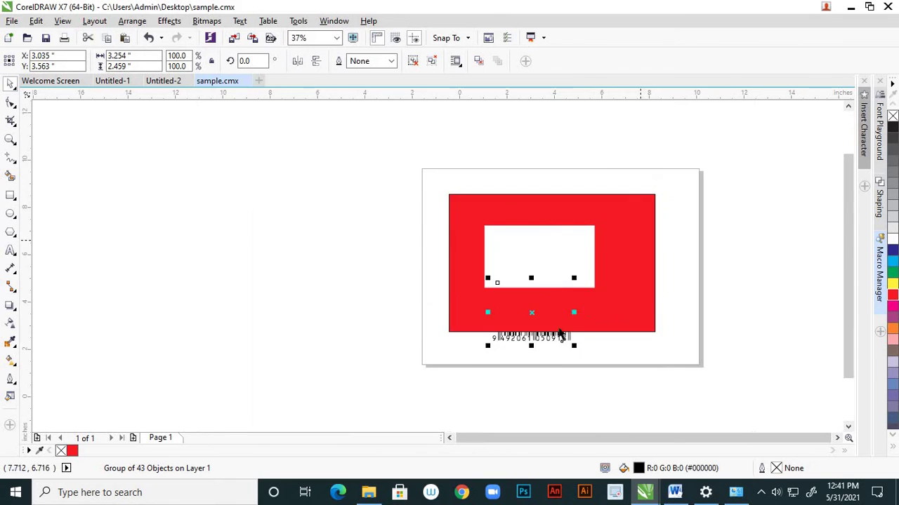
Step: Change the barcode group's order so that it lies in front of the locked red and white background
scroll(562, 330, up, 2)
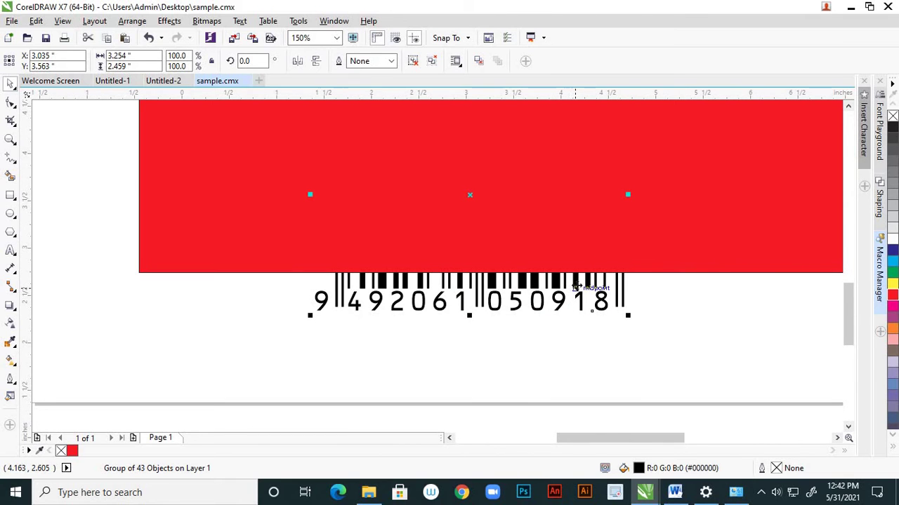
right_click(575, 288)
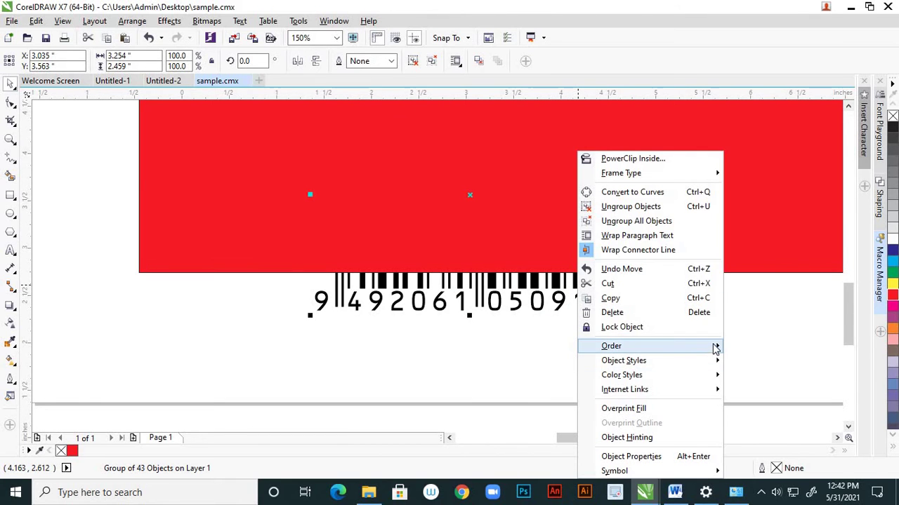
mouse_move(716, 347)
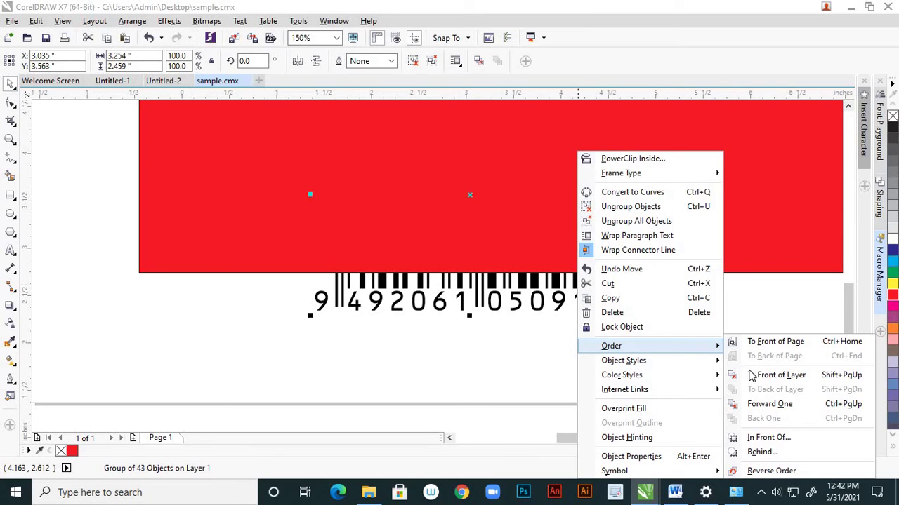
click(757, 439)
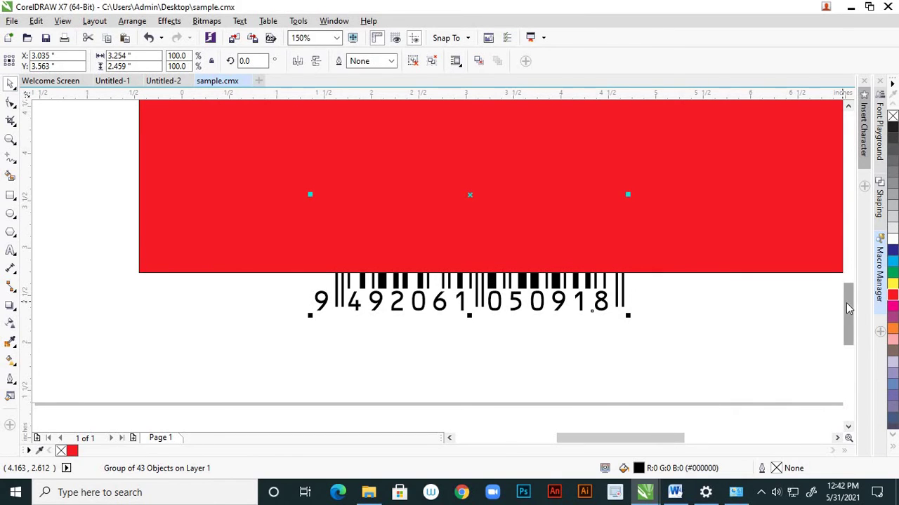
drag(848, 302, 846, 278)
click(463, 158)
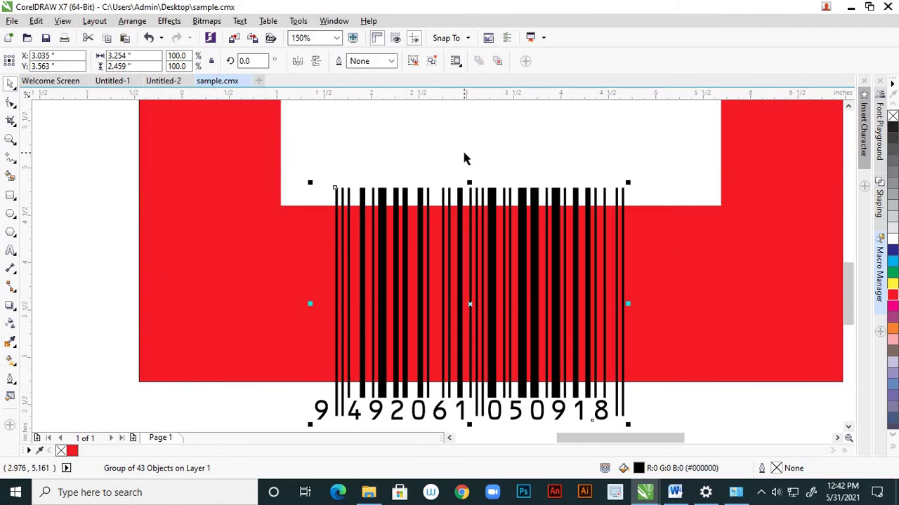
Step: Move the barcode group up onto the white rectangle, centred at about X 3.25, Y 5.87 inches, and deselect it
scroll(481, 246, down, 2)
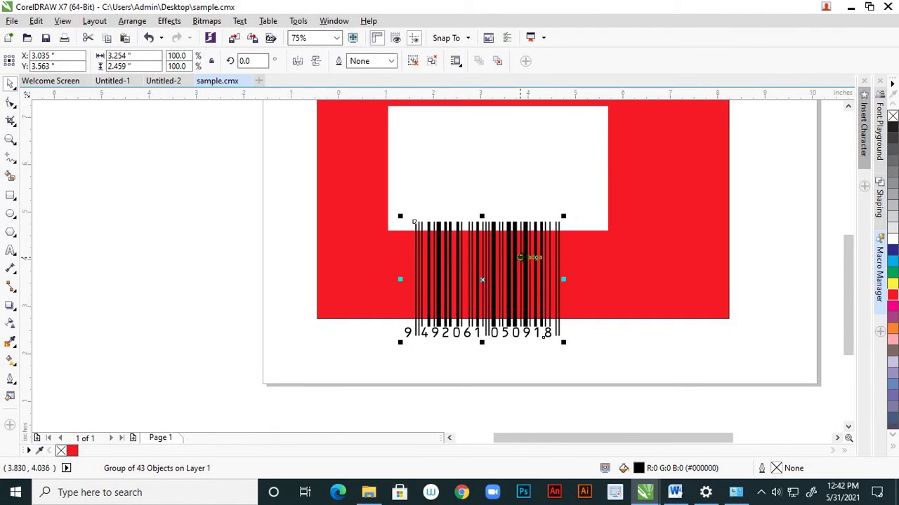
drag(532, 230, 532, 127)
scroll(565, 246, down, 4)
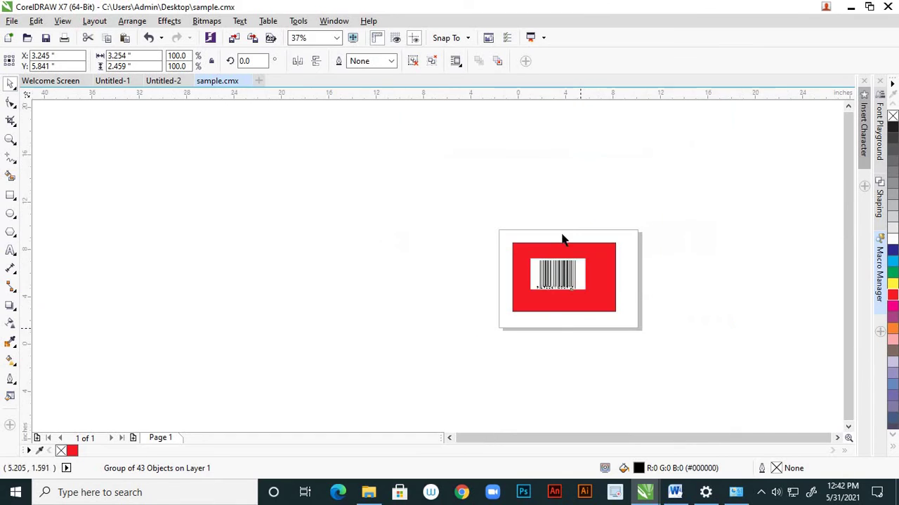
scroll(578, 284, up, 2)
drag(576, 271, 521, 264)
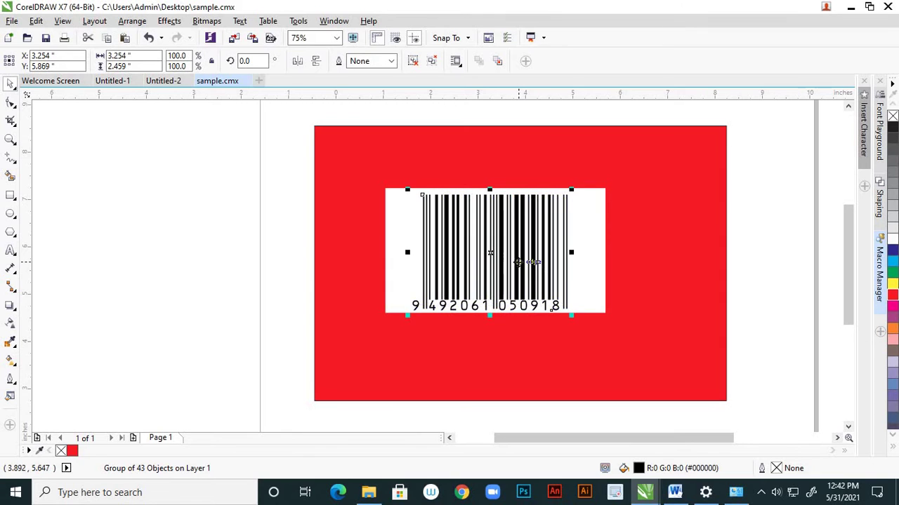
key(Escape)
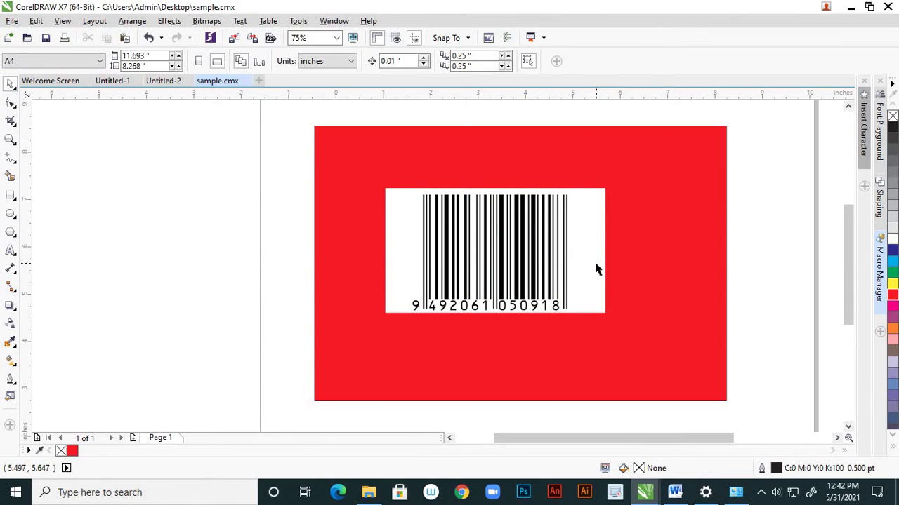
Step: Add the artistic text "Creating Bar Codes" on the red background just above the white barcode rectangle
scroll(577, 246, down, 1)
scroll(604, 257, up, 1)
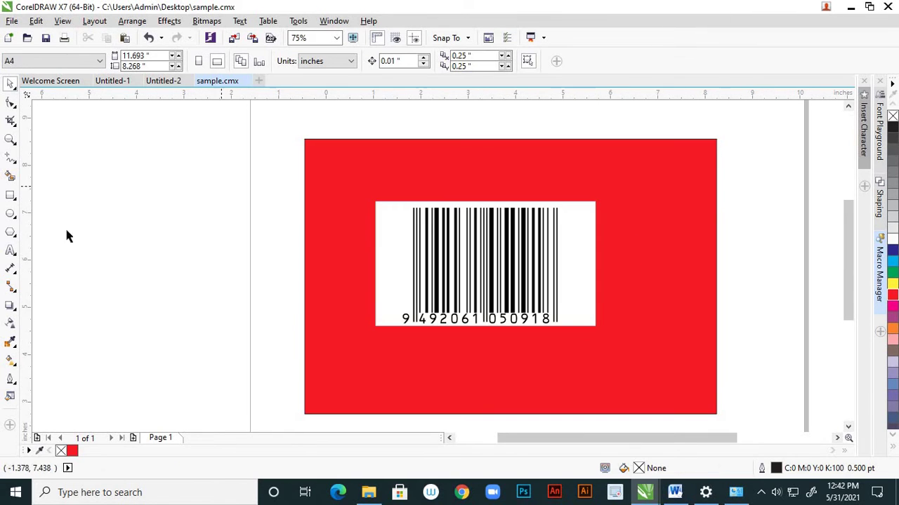
click(11, 251)
click(413, 175)
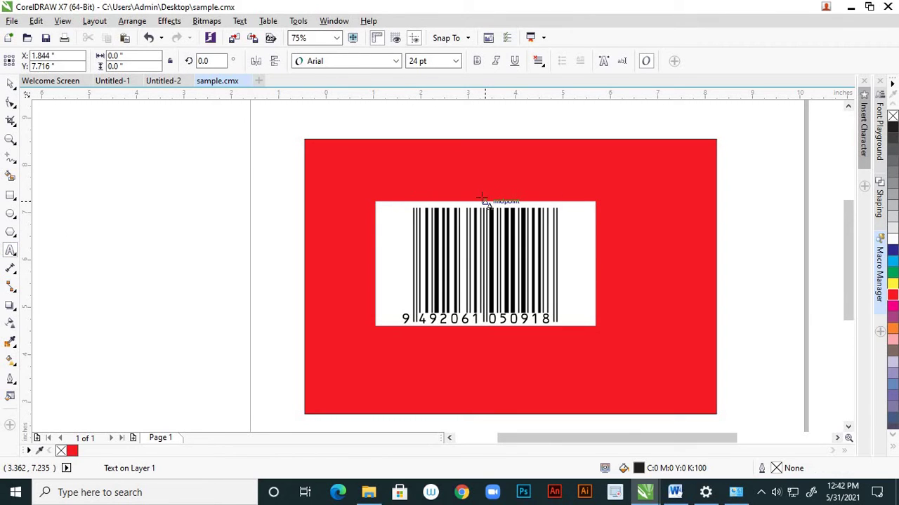
text(CRea)
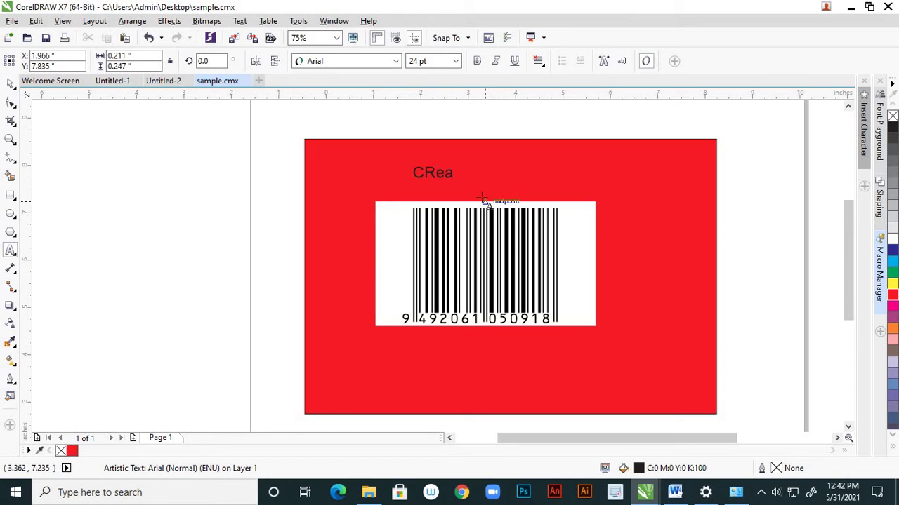
scroll(482, 176, down, 1)
scroll(477, 150, up, 2)
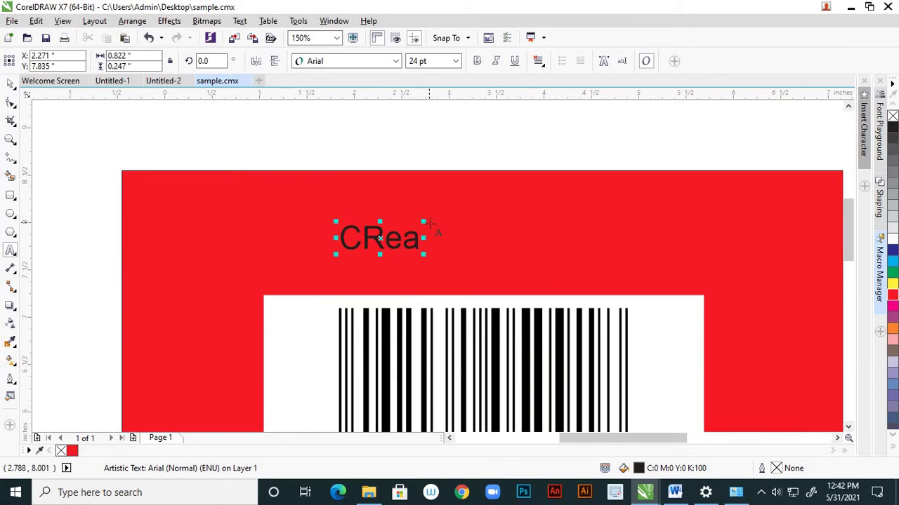
key(BackSpace)
key(BackSpace)
key(BackSpace)
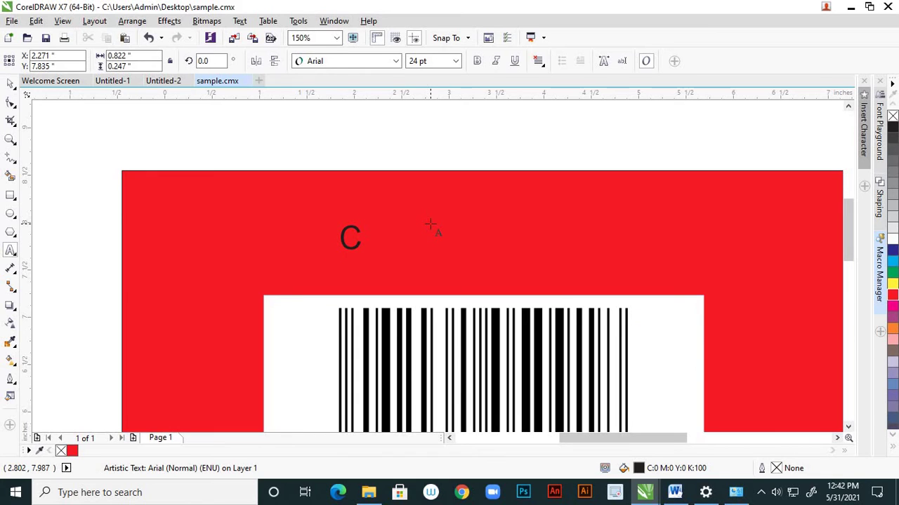
text(reati)
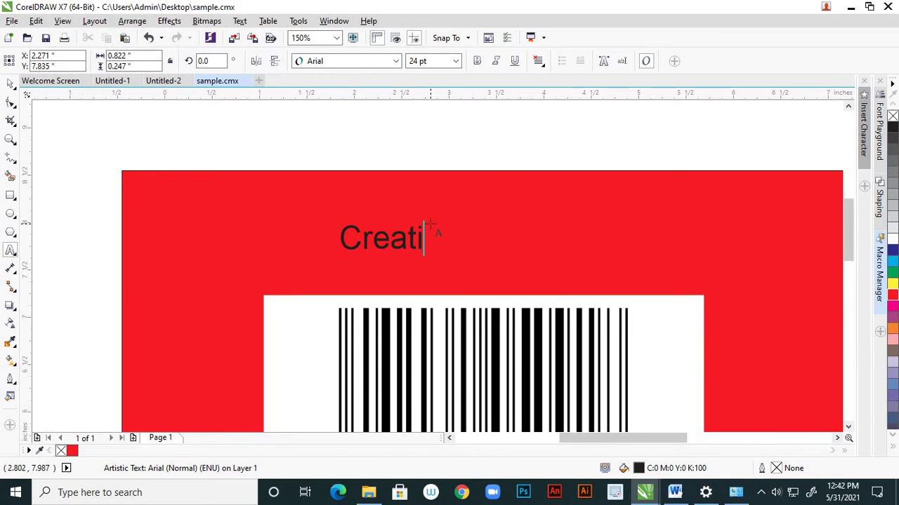
text(ng Bar)
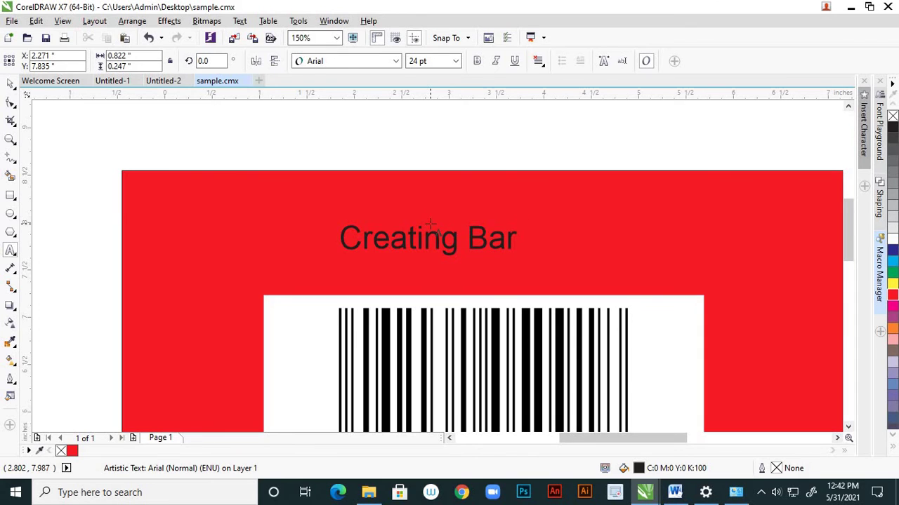
text( Codes)
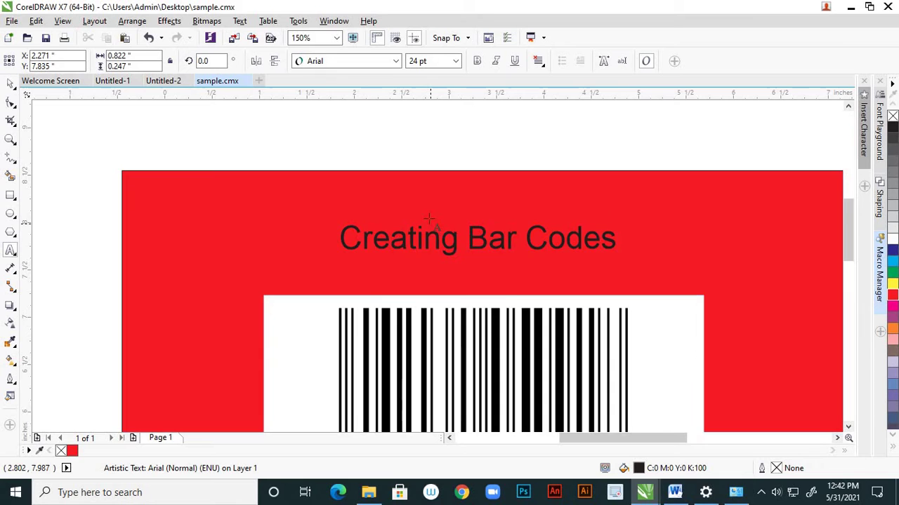
scroll(428, 219, down, 1)
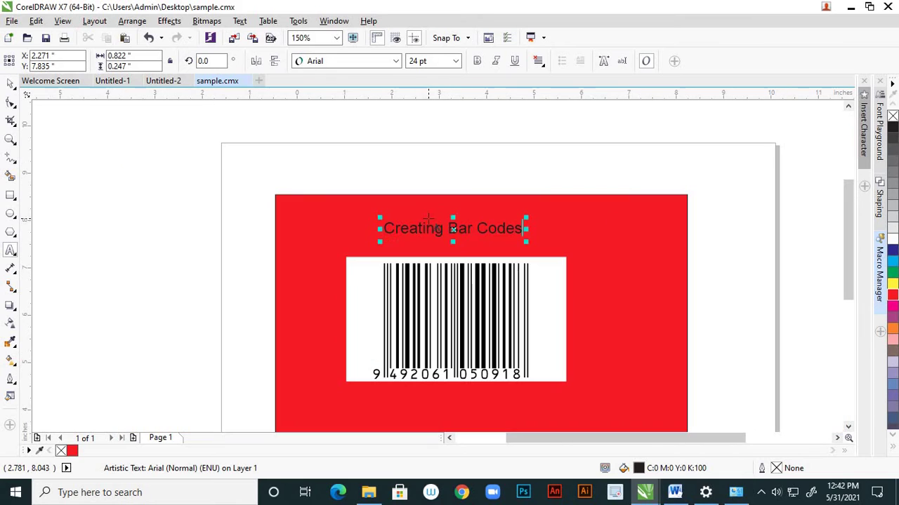
Step: Fill the "Creating Bar Codes" text with white and deselect it
click(11, 86)
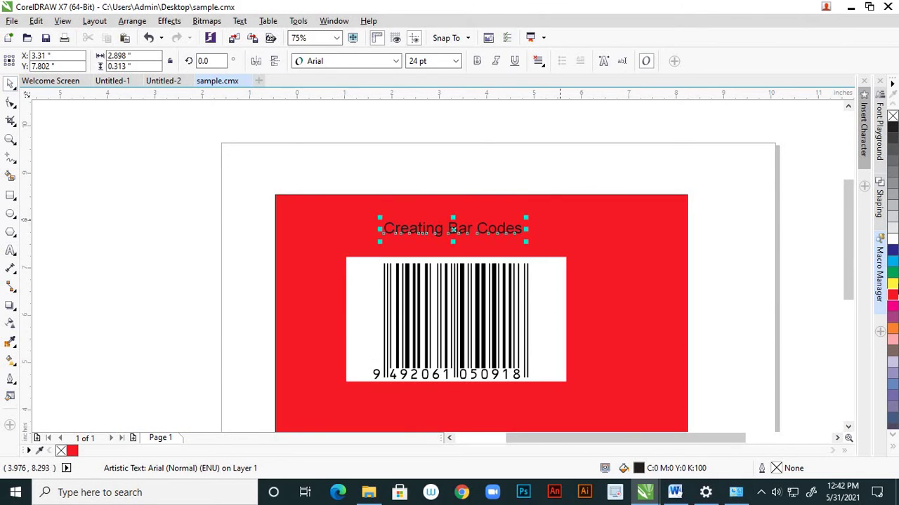
click(893, 239)
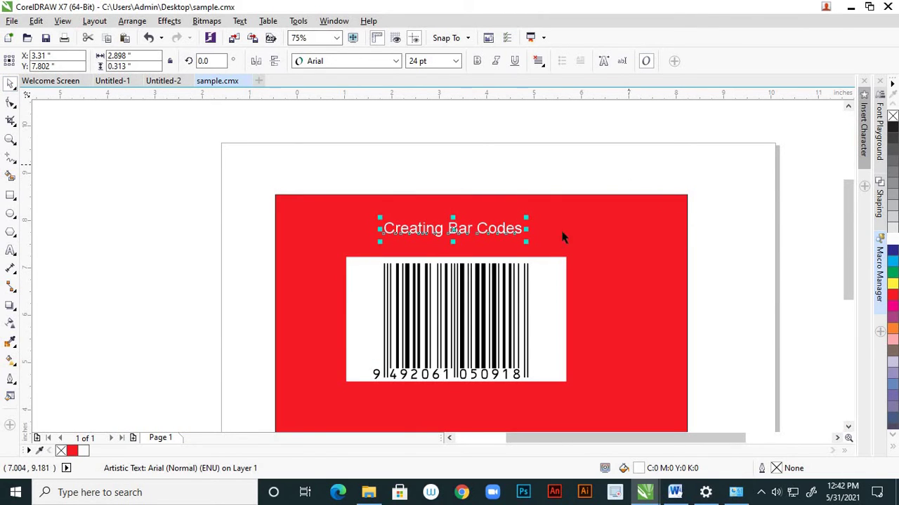
key(Escape)
scroll(561, 280, down, 1)
scroll(566, 284, up, 1)
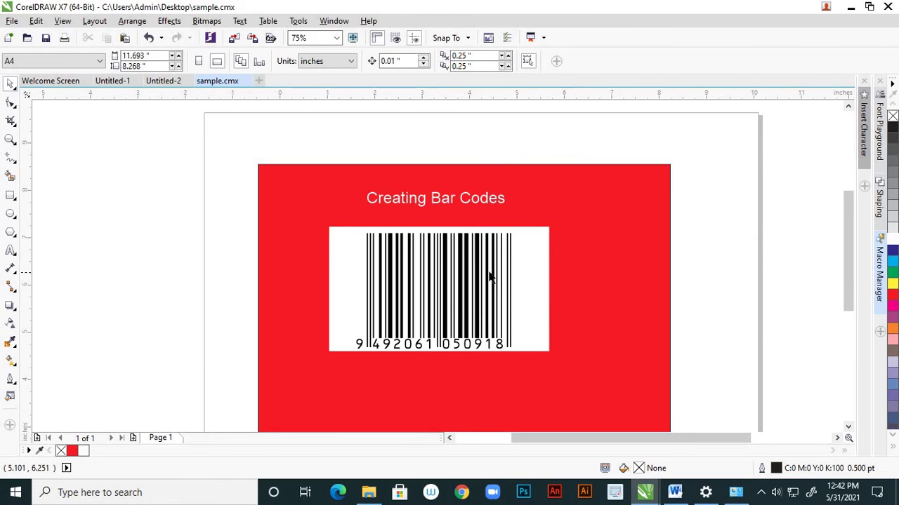
scroll(538, 301, down, 1)
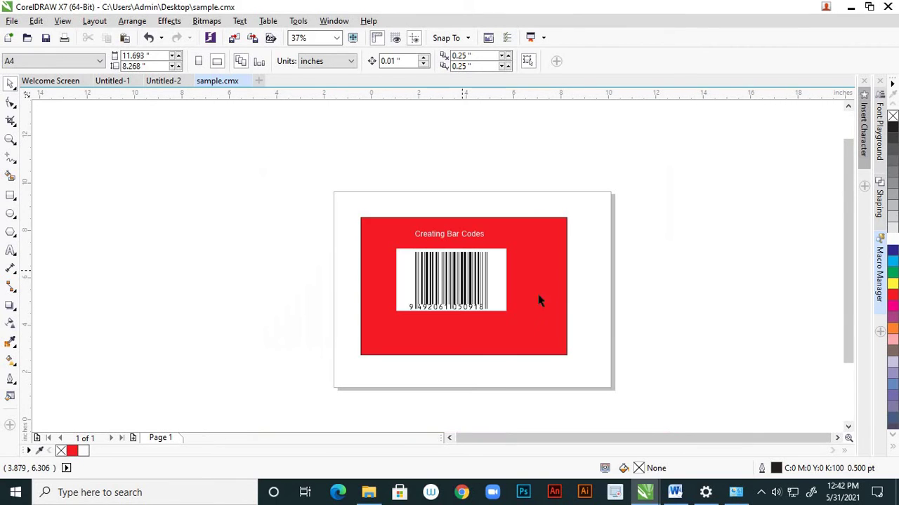
scroll(562, 277, up, 1)
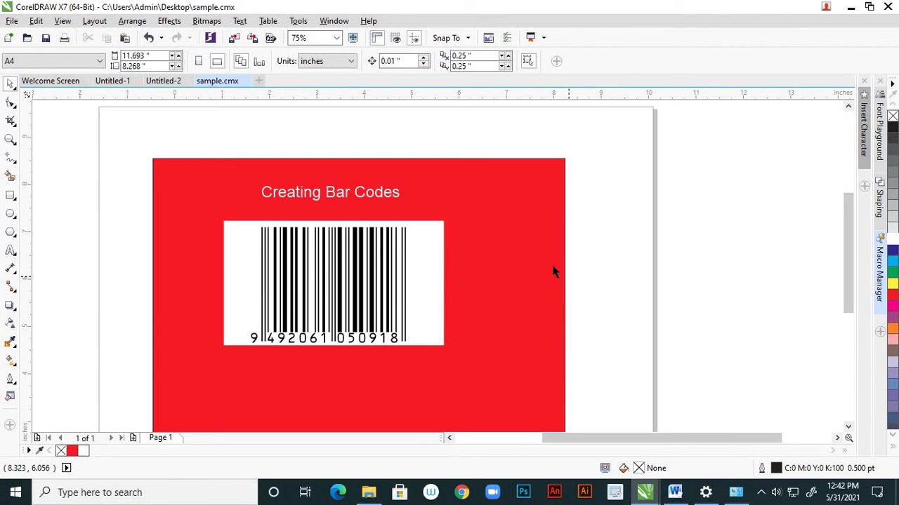
Step: Add a second page after the barcode page and set its orientation to landscape
click(132, 438)
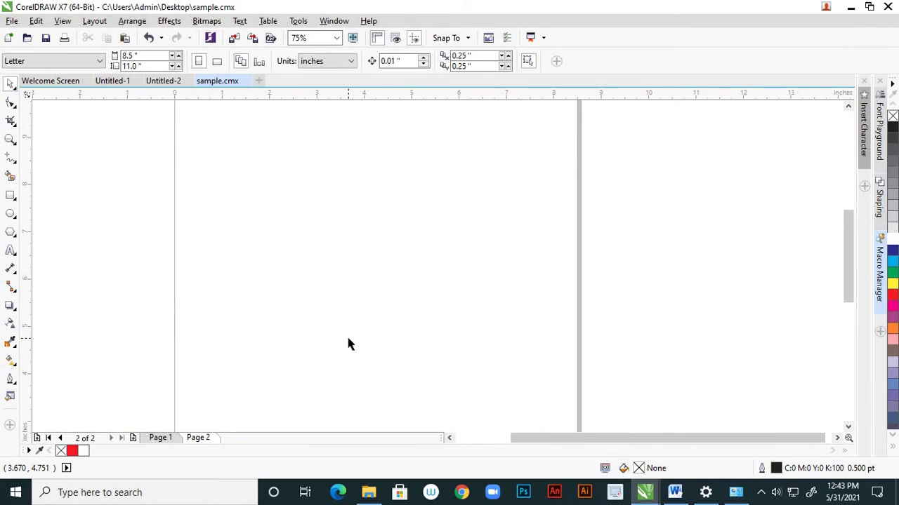
scroll(355, 343, down, 1)
scroll(447, 301, down, 1)
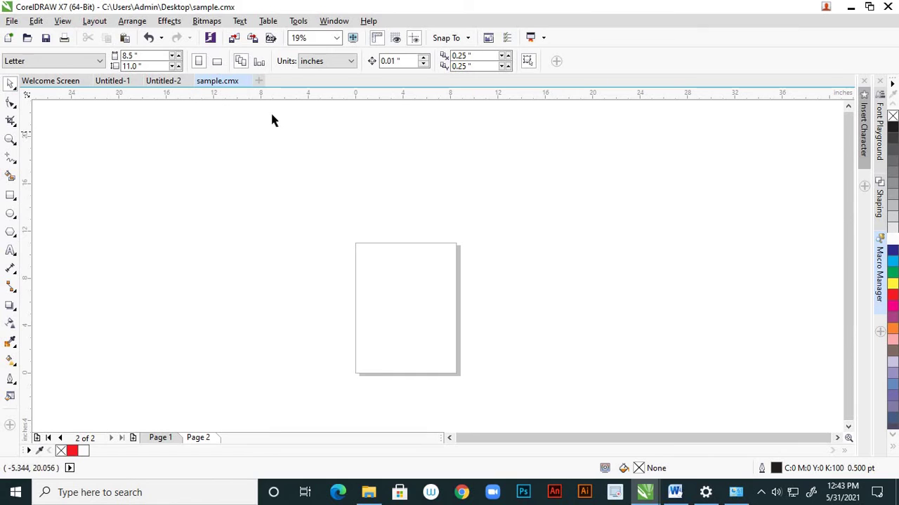
click(217, 62)
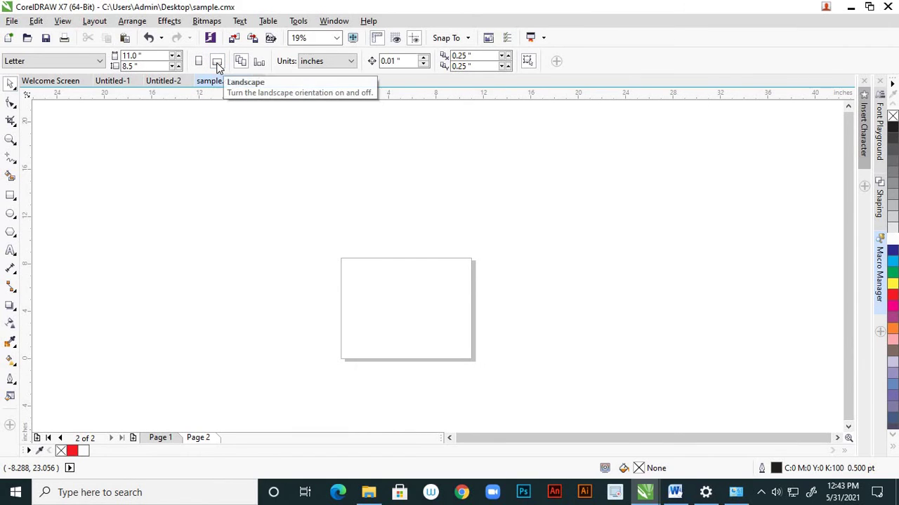
click(160, 437)
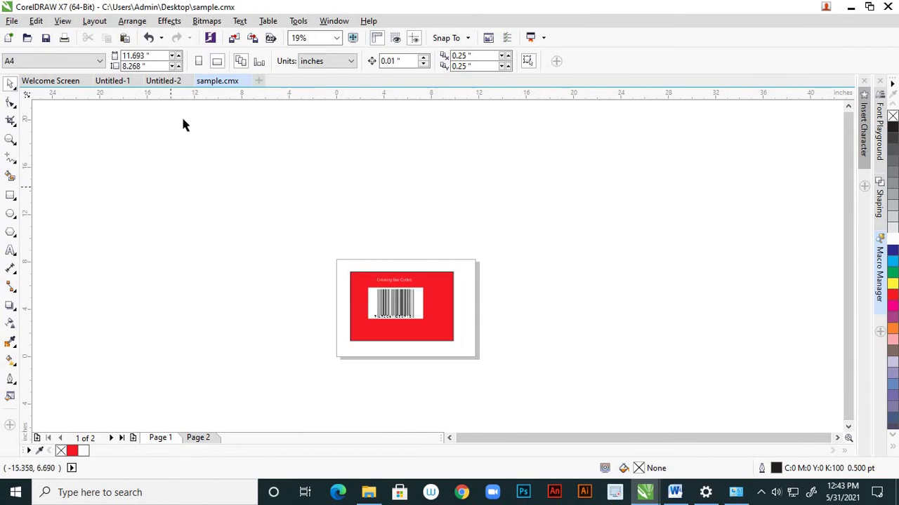
click(197, 438)
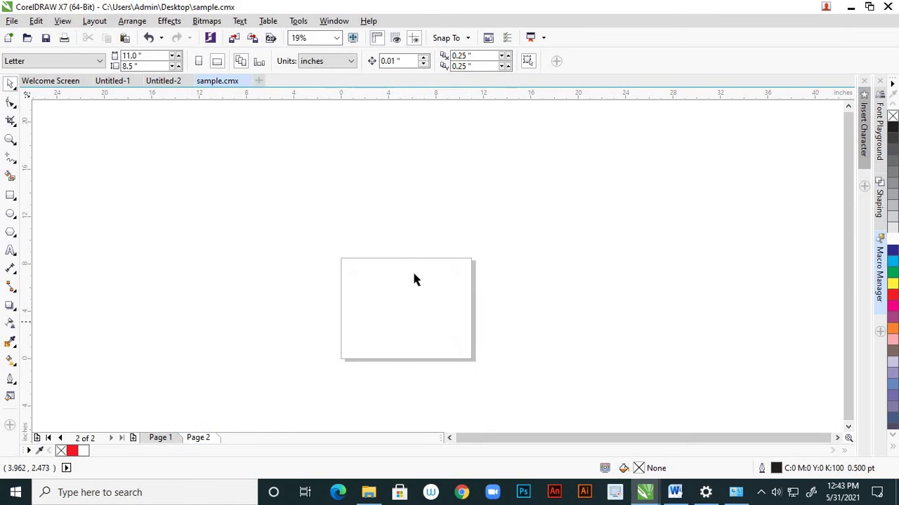
click(167, 82)
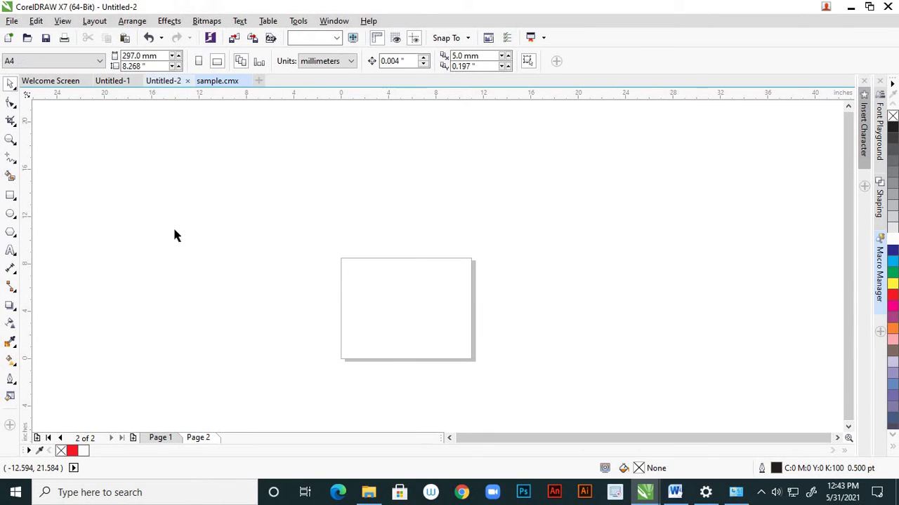
click(218, 82)
Step: Make the "Creating Bar Codes" title on Page 1 bold
click(168, 437)
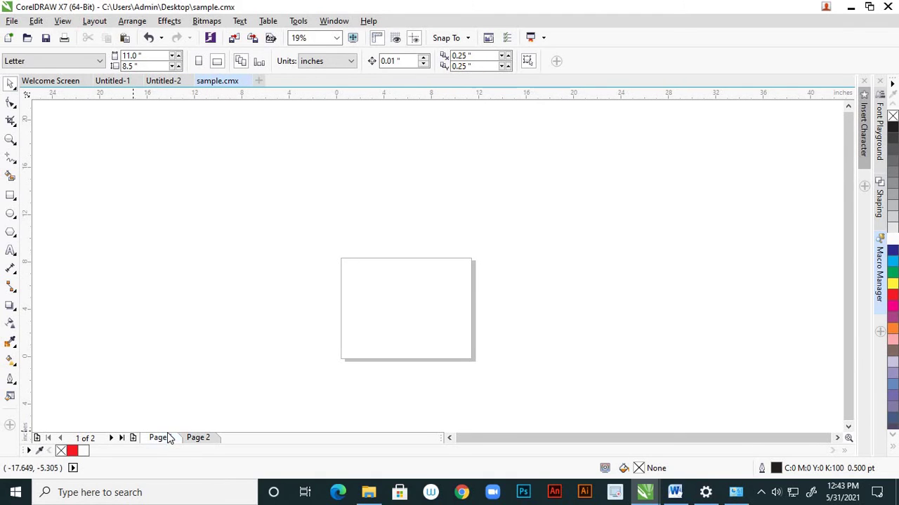
scroll(399, 289, up, 4)
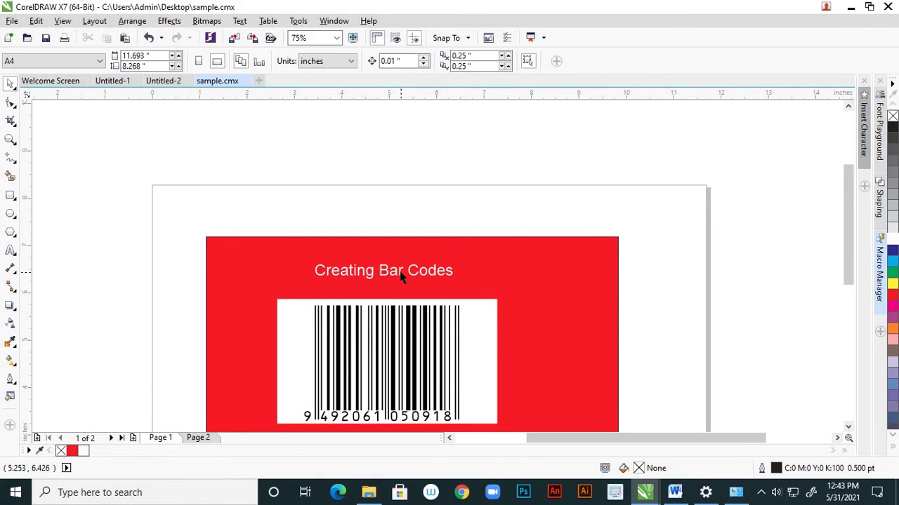
click(400, 271)
click(477, 62)
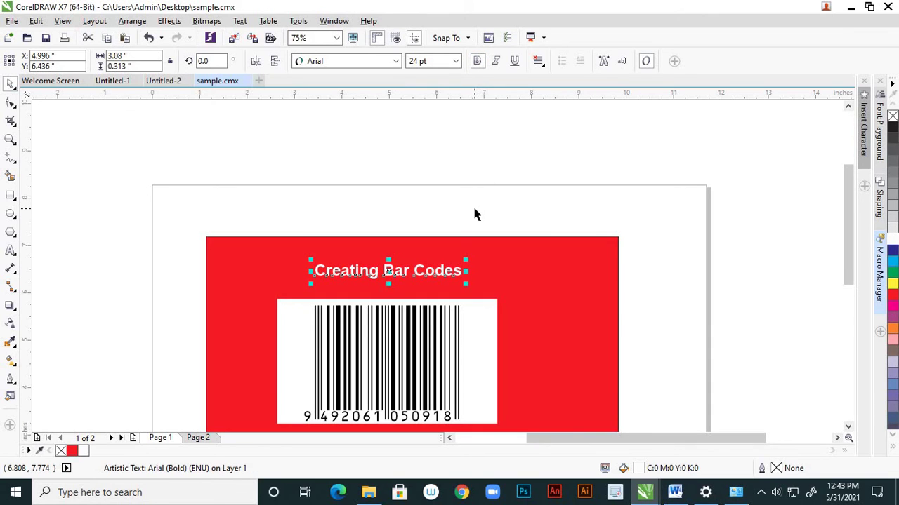
Step: Cut the bold title from Page 1, paste it onto Page 2 and fill it with black
key(Delete)
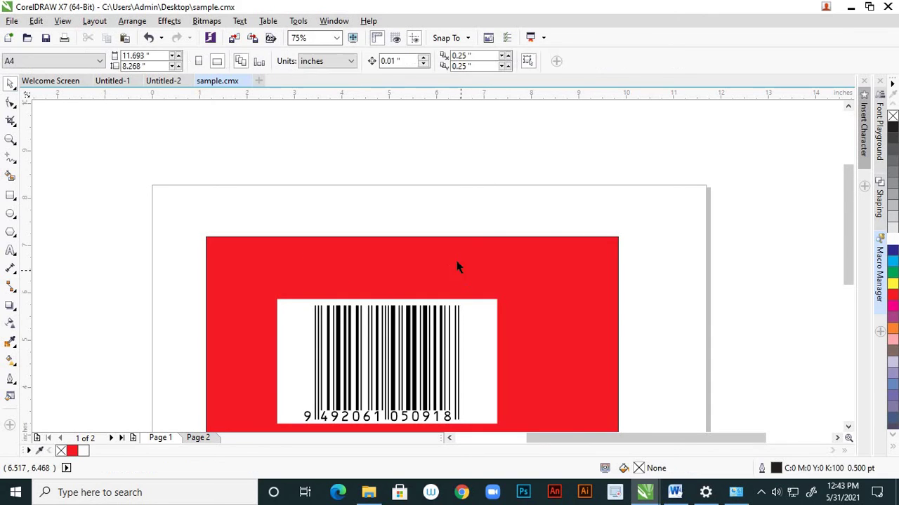
click(199, 438)
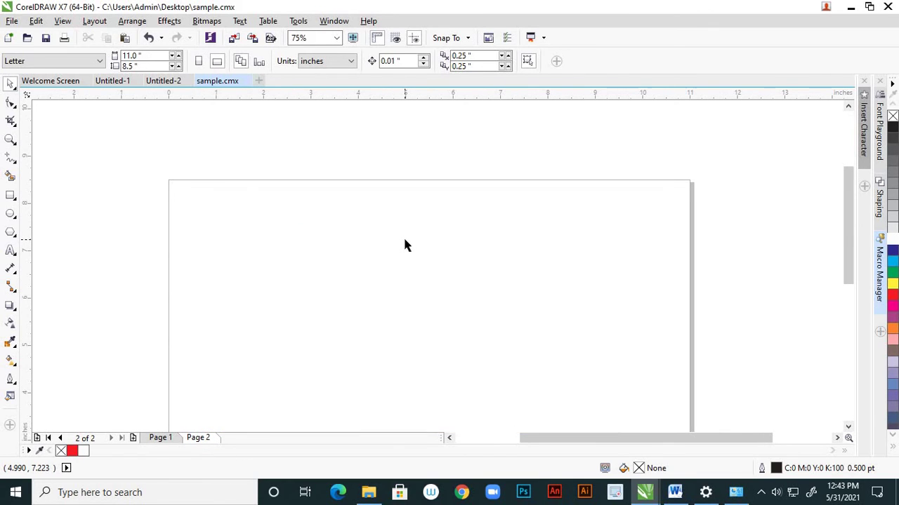
key(ctrl+v)
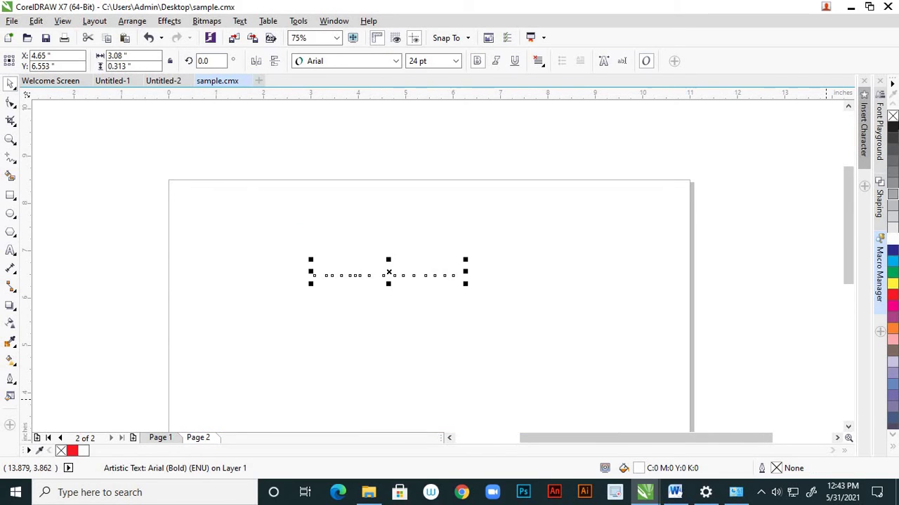
click(892, 128)
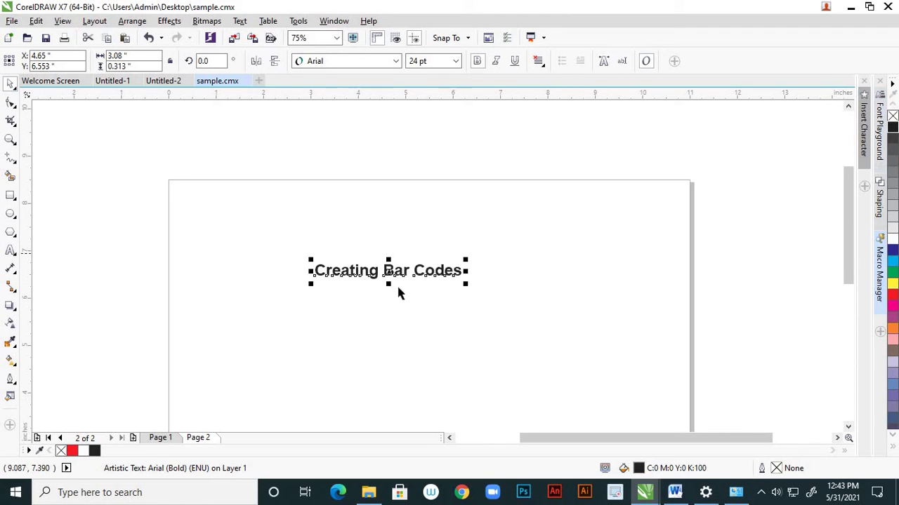
Step: Replace the word "Bar" with "QR" in the Page 2 title so it reads "Creating QR Codes"
scroll(391, 293, up, 3)
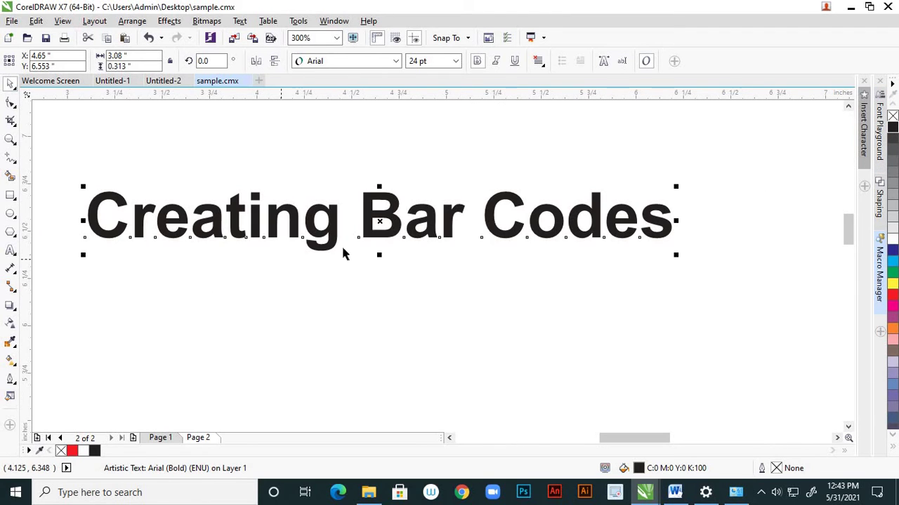
click(11, 253)
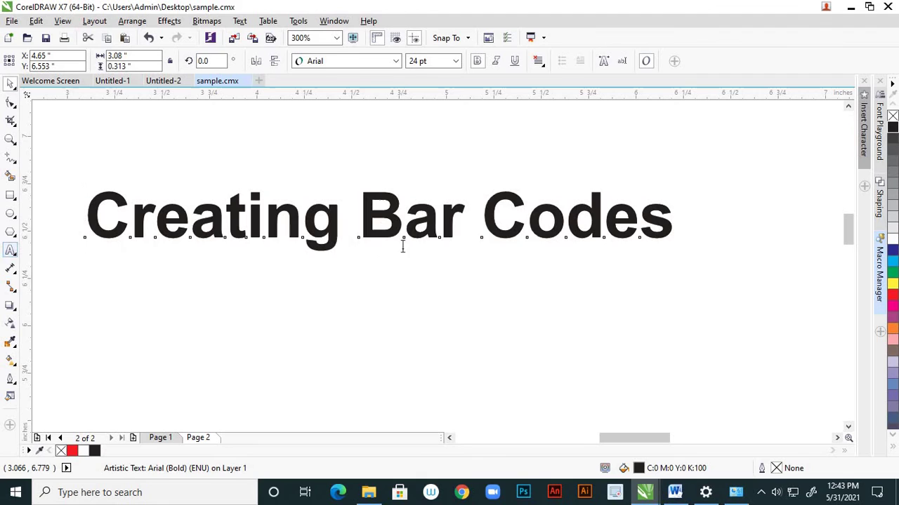
click(455, 227)
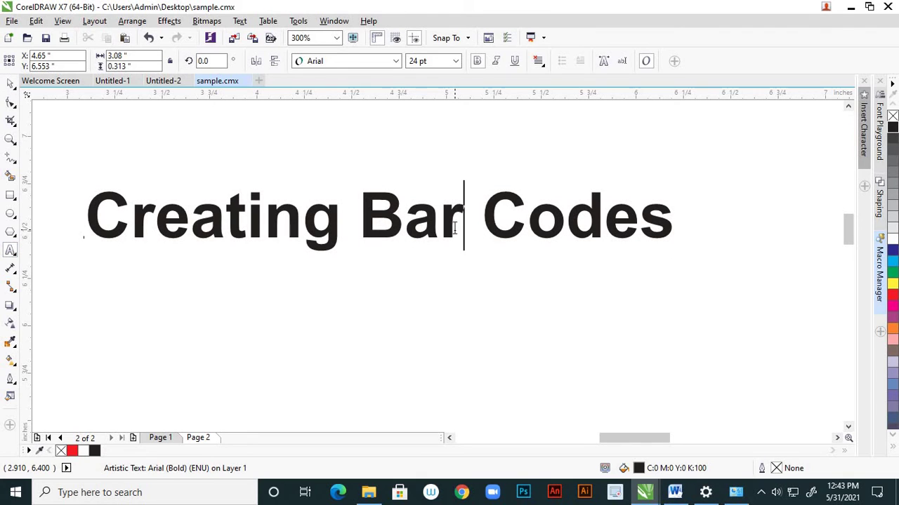
key(BackSpace)
key(BackSpace)
key(BackSpace)
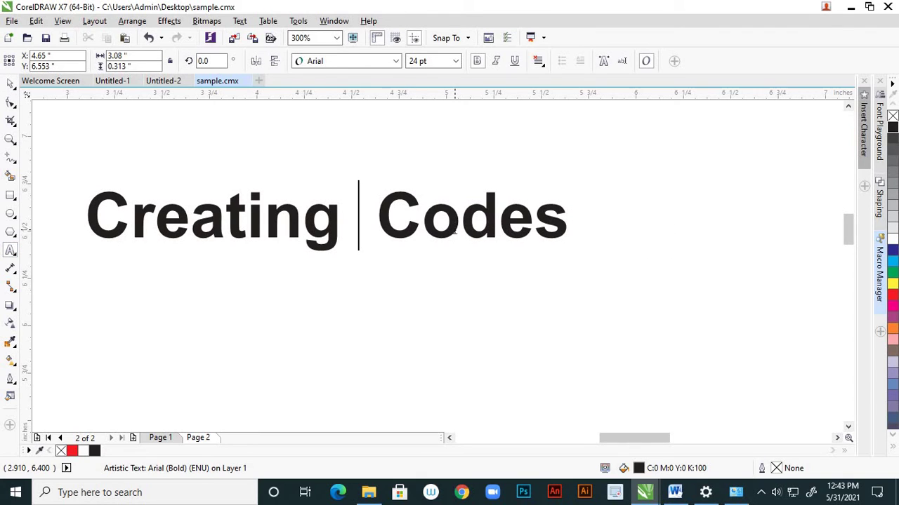
text(Q)
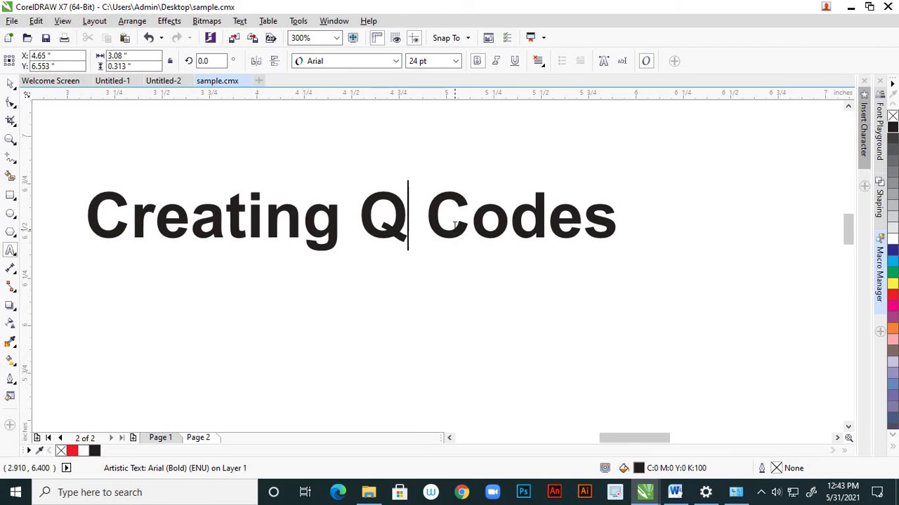
text(R)
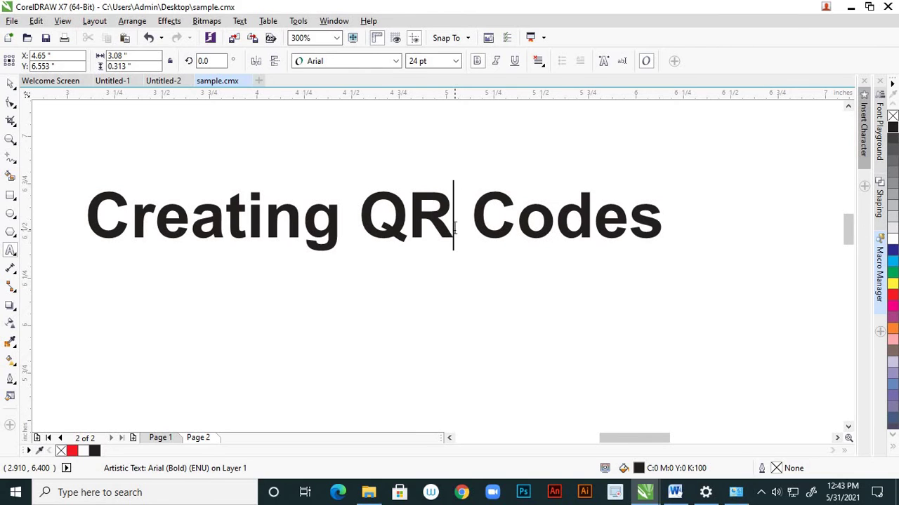
scroll(459, 228, down, 2)
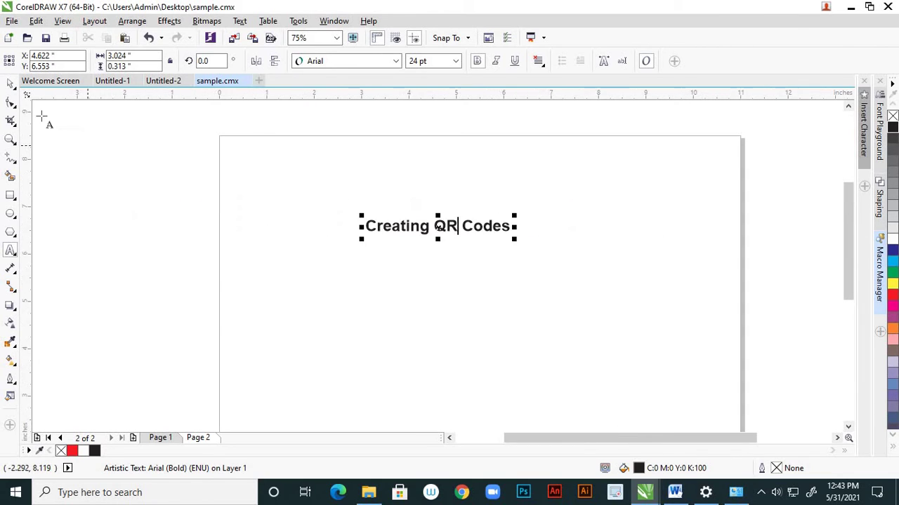
click(11, 84)
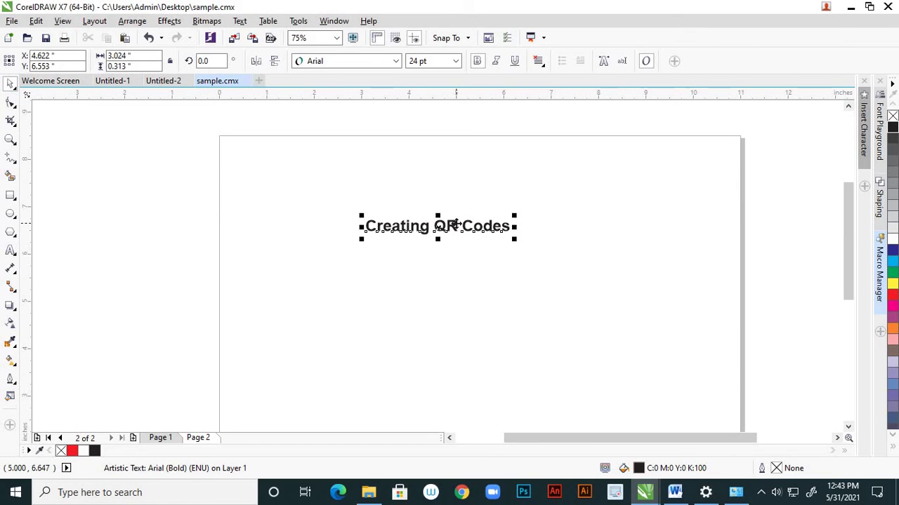
Step: Move the "Creating QR Codes" title up near the top edge of Page 2
drag(456, 224, 467, 179)
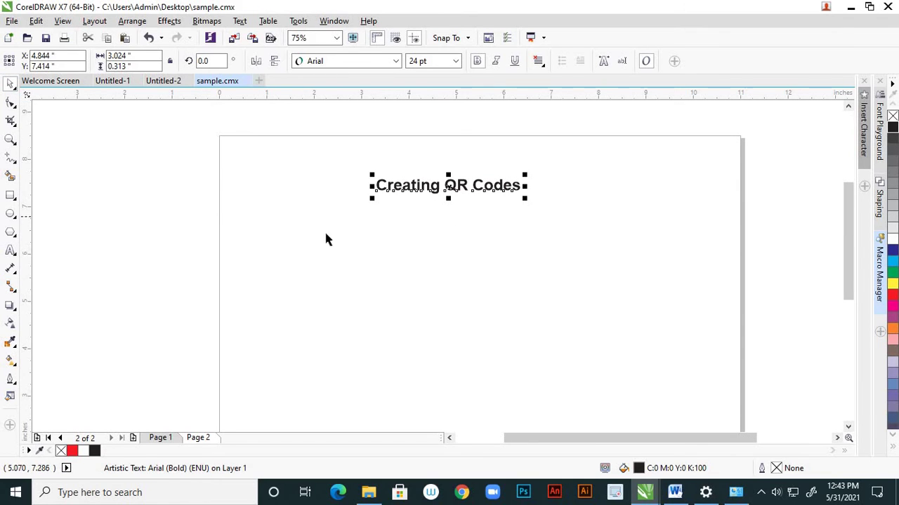
click(406, 286)
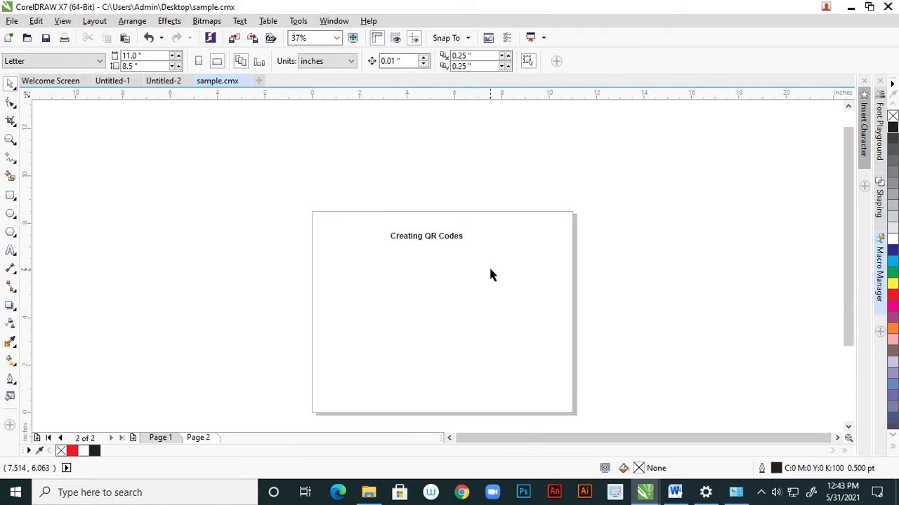
scroll(490, 275, up, 2)
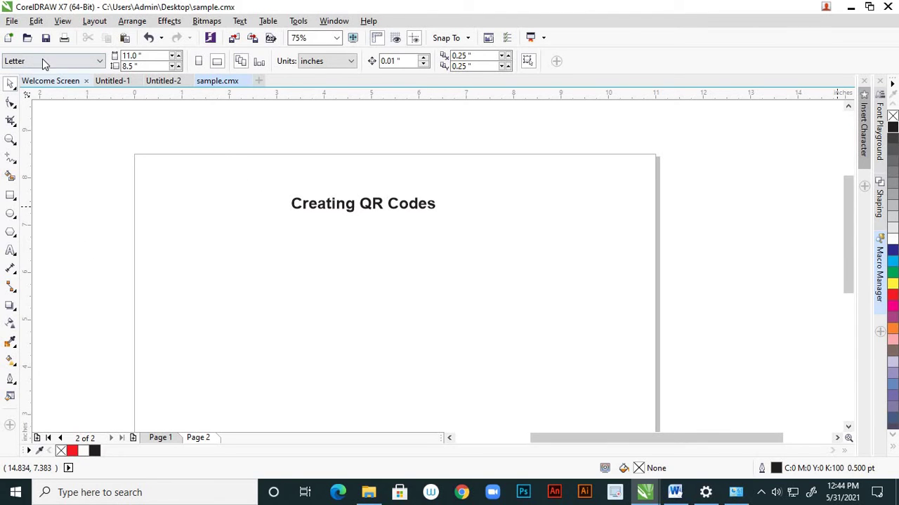
click(36, 21)
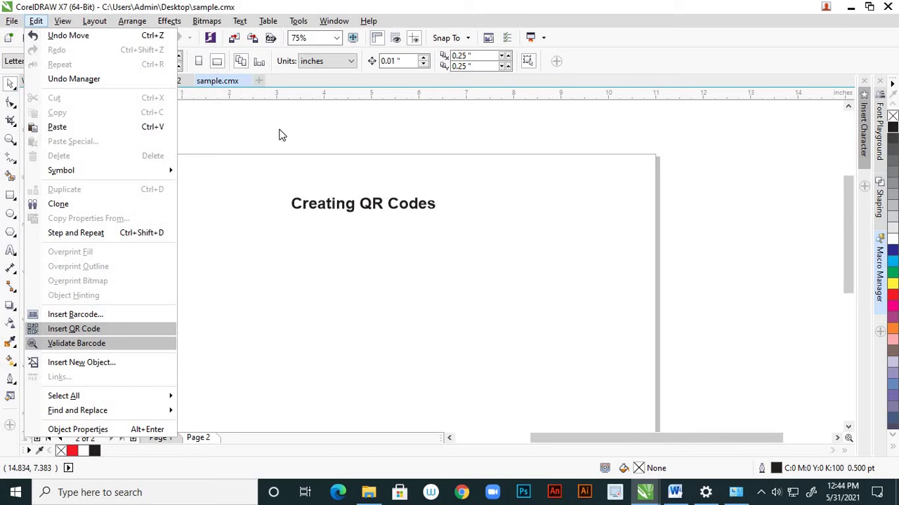
click(327, 125)
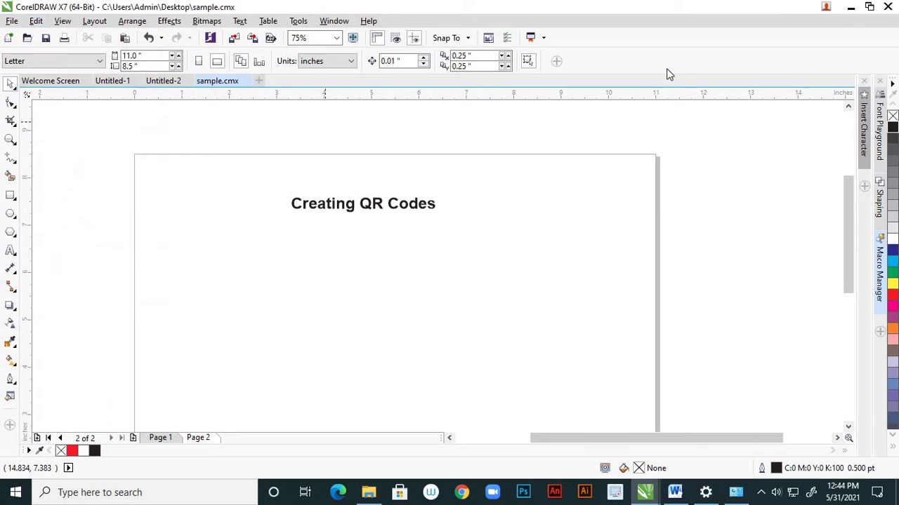
Step: Minimize CorelDRAW, view the GRAFISin_Collections2018.gms macro file in the desktop's New folder (4), and close the folder
click(849, 7)
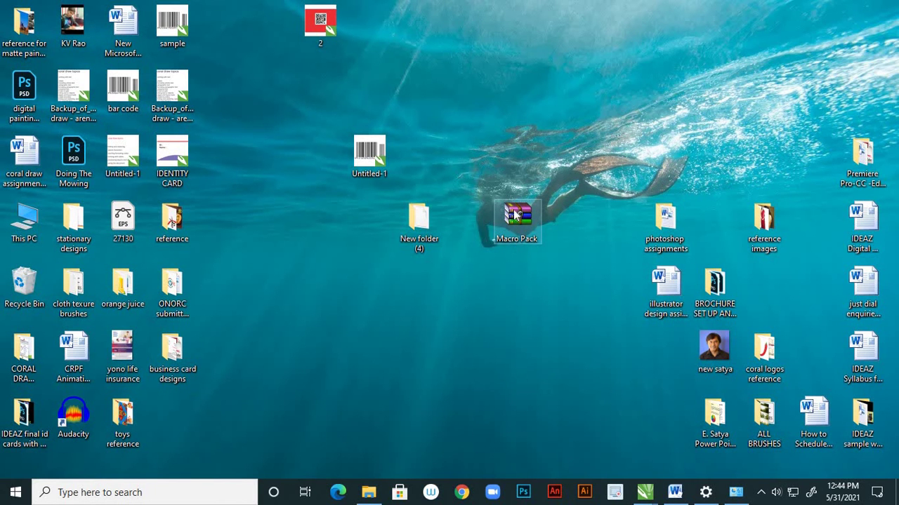
double_click(425, 226)
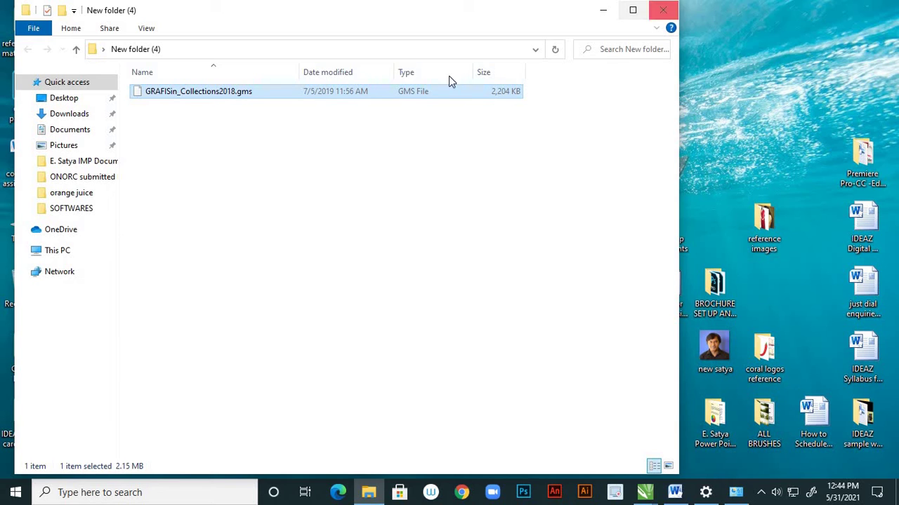
right_click(442, 92)
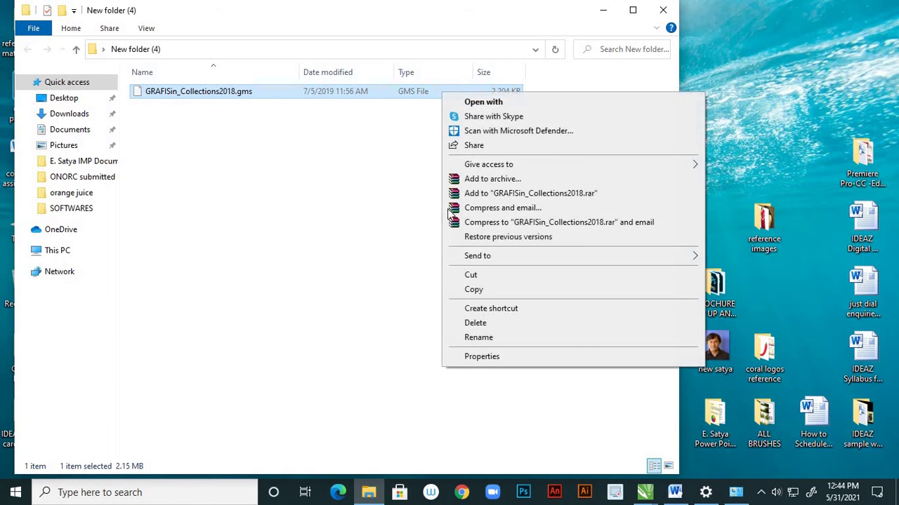
click(344, 231)
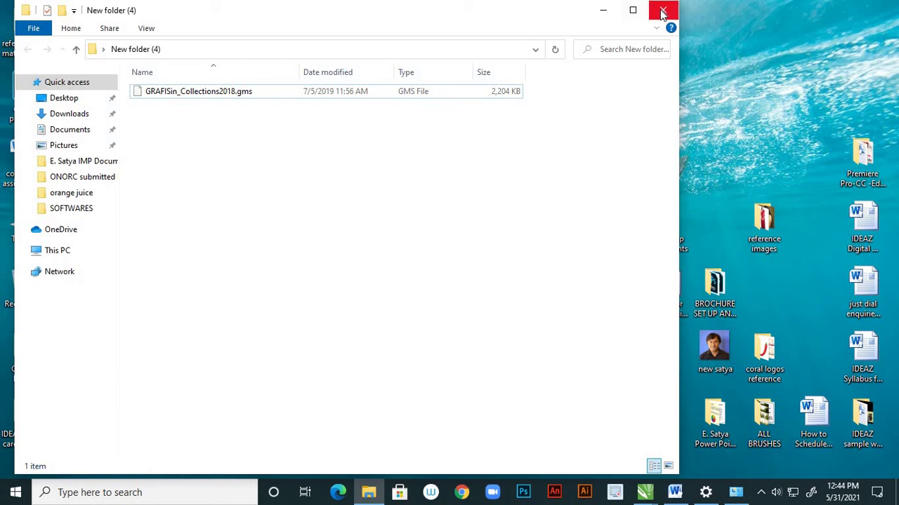
click(663, 10)
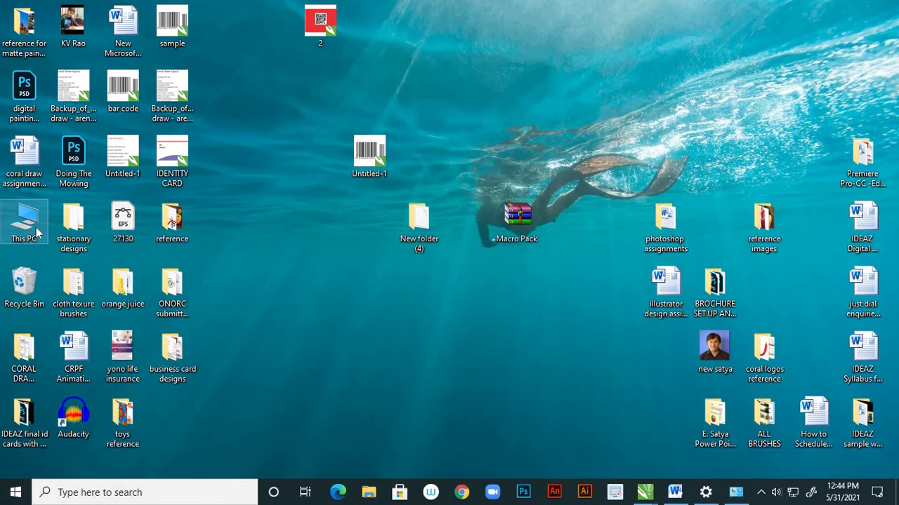
Step: Browse from This PC to C:\Program Files\Corel\CorelDRAW Graphics Suite X7\Draw\GMS to check the installed macro files
double_click(37, 232)
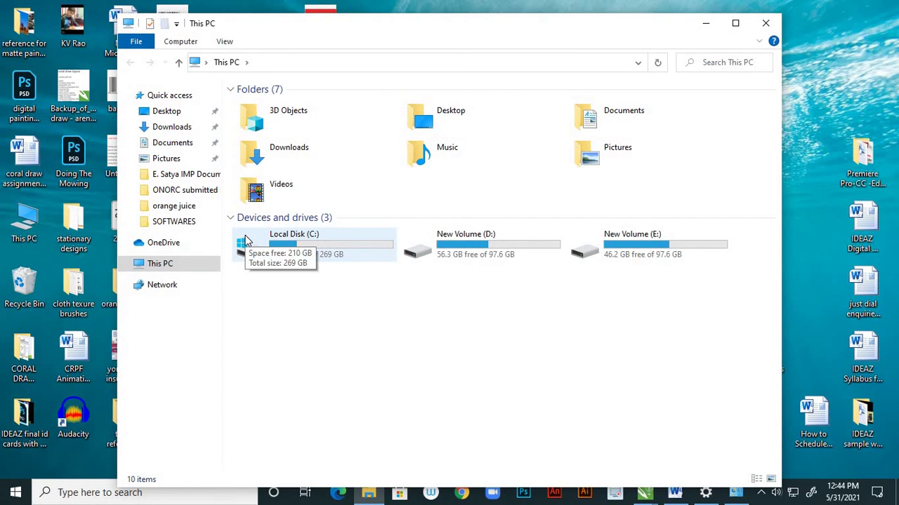
double_click(332, 245)
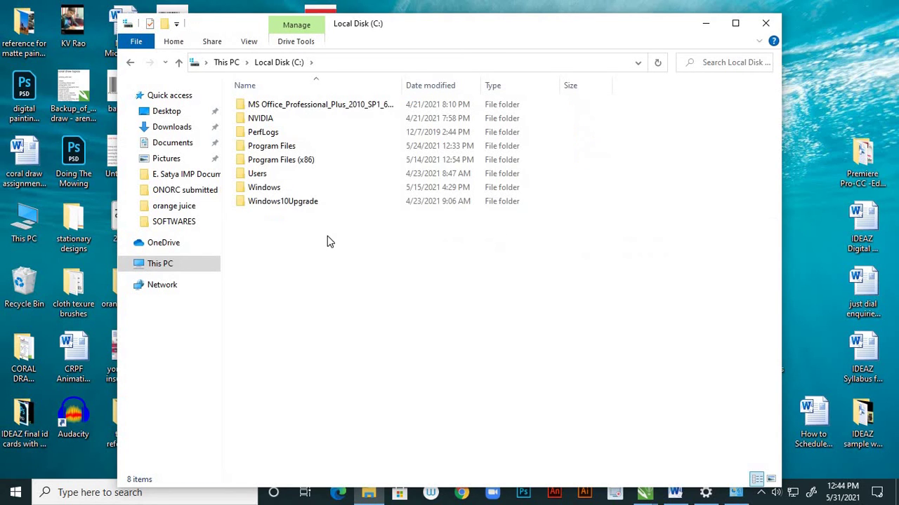
double_click(297, 148)
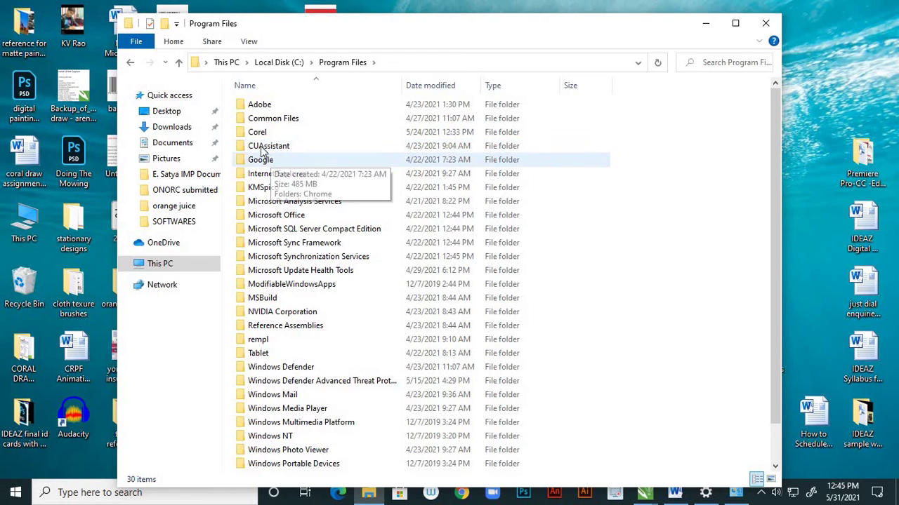
click(271, 134)
double_click(271, 132)
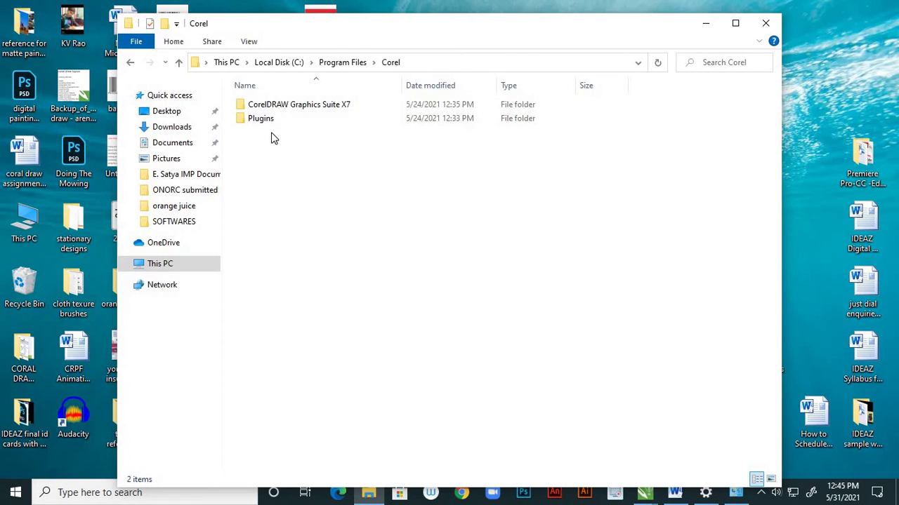
click(302, 113)
double_click(302, 109)
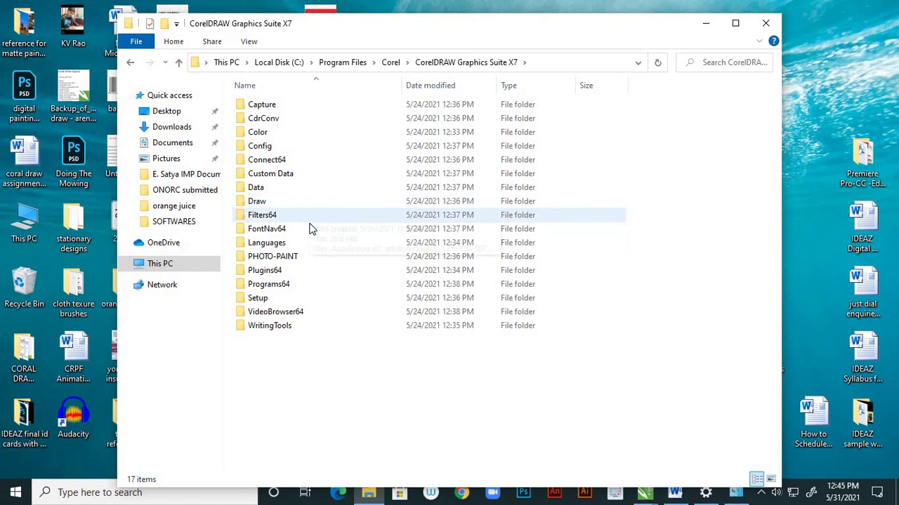
double_click(274, 203)
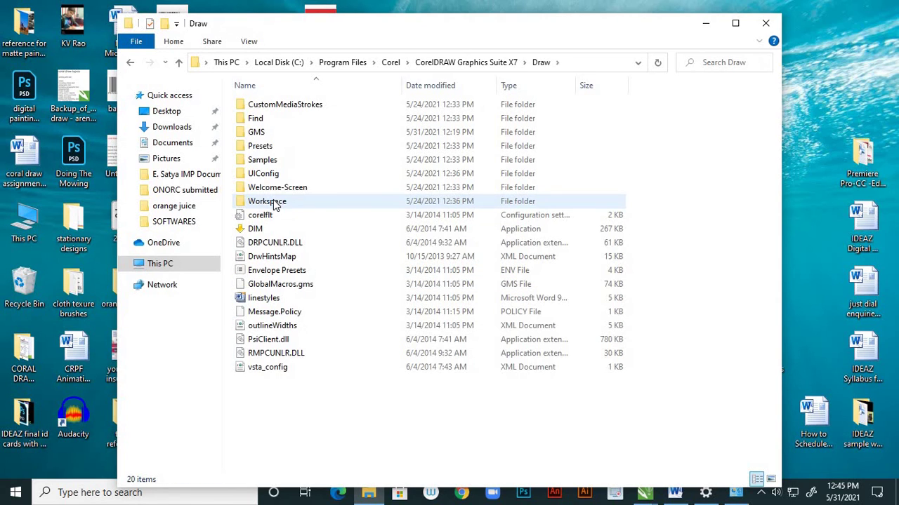
double_click(276, 132)
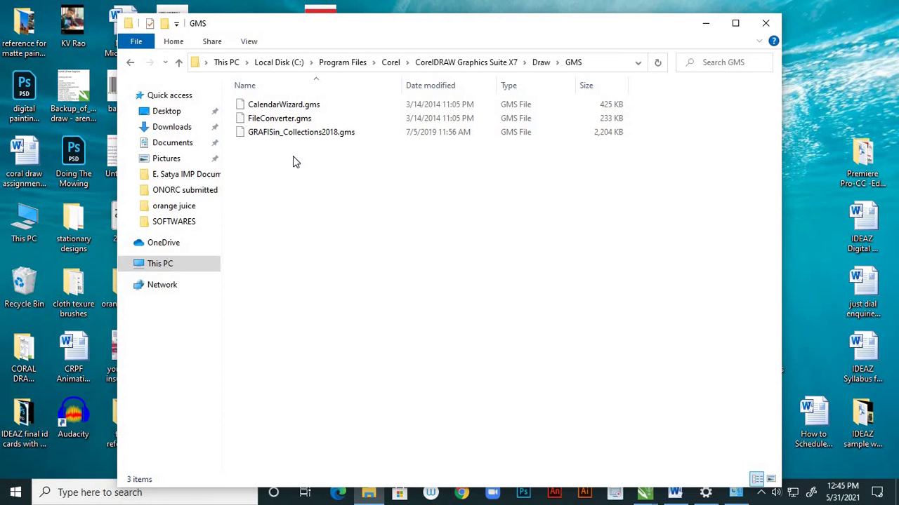
Step: Leave the GMS folder, close the file window and switch back to sample.cmx in CorelDRAW
click(132, 66)
click(131, 66)
click(131, 65)
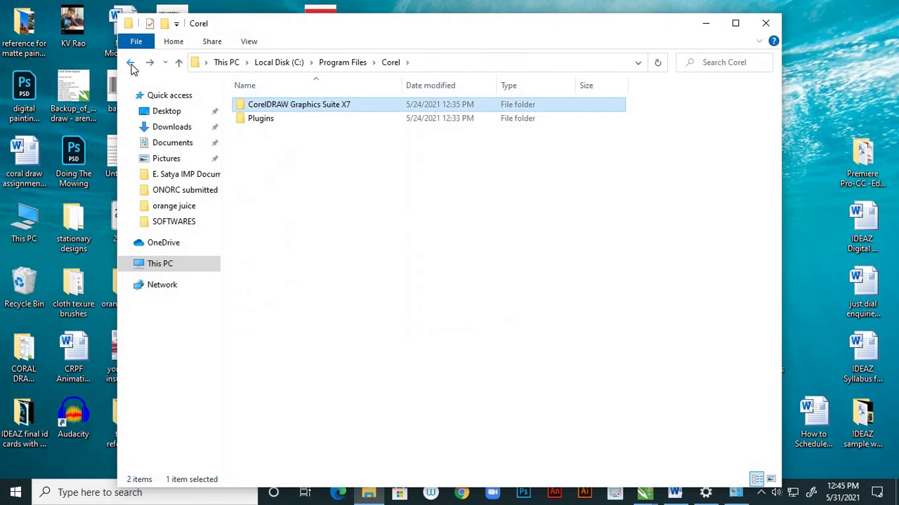
click(131, 65)
click(131, 65)
click(131, 65)
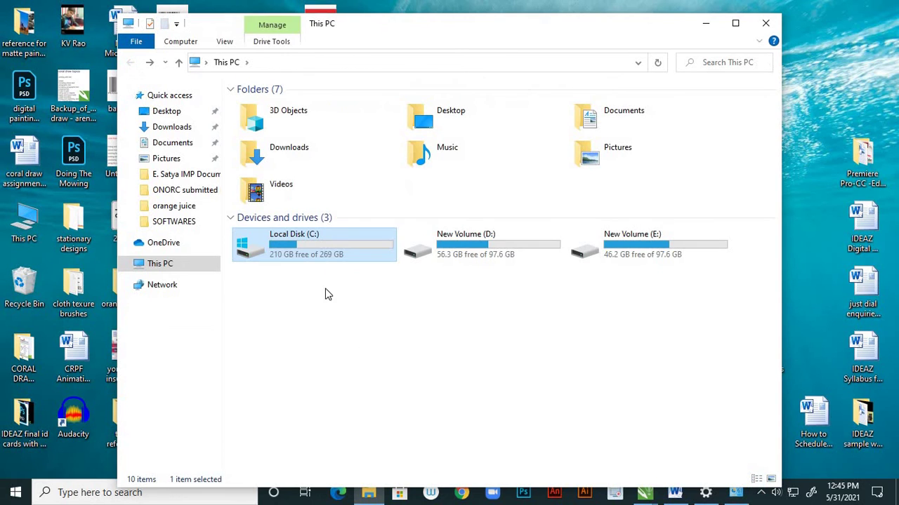
click(765, 24)
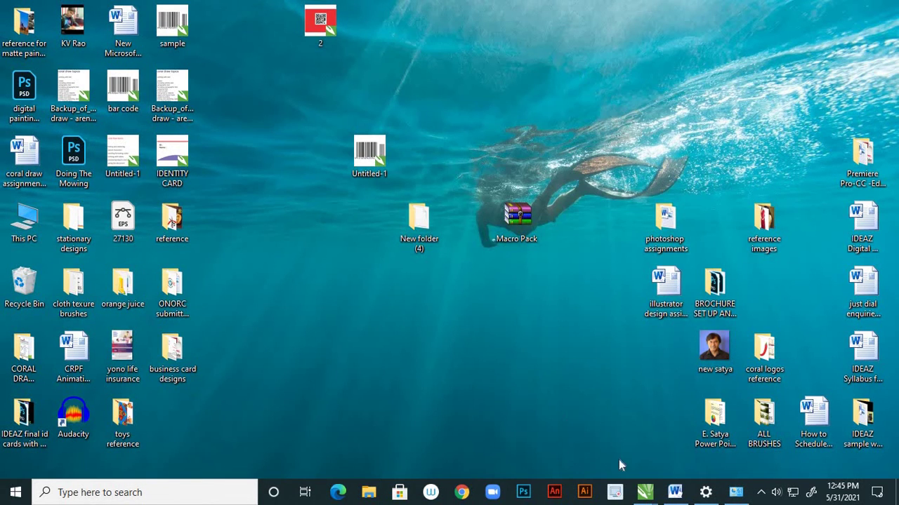
mouse_move(645, 492)
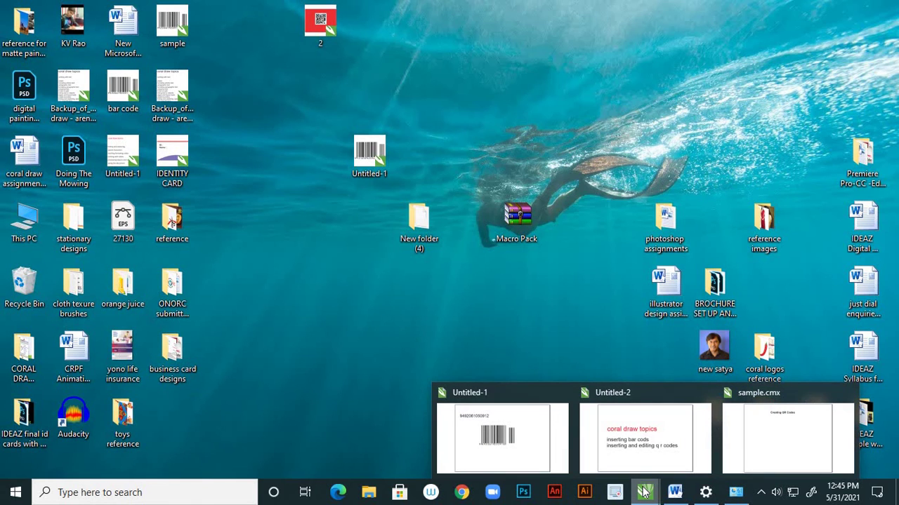
click(747, 436)
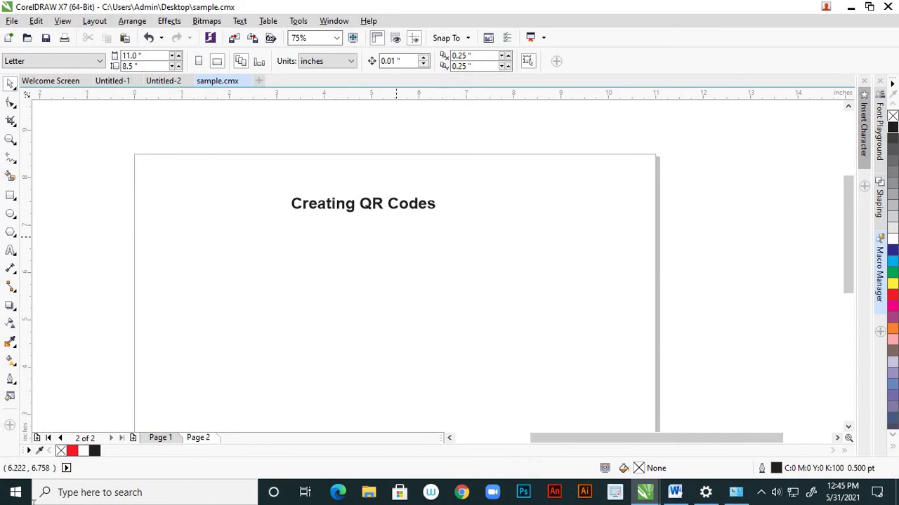
Step: Review the GRAFISin entries among the Macros commands in the customization options, then close the options
click(299, 22)
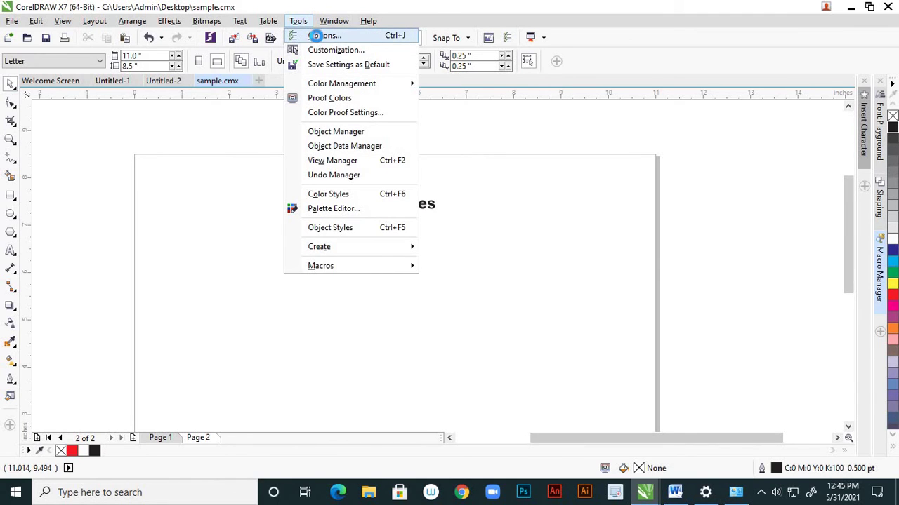
click(319, 35)
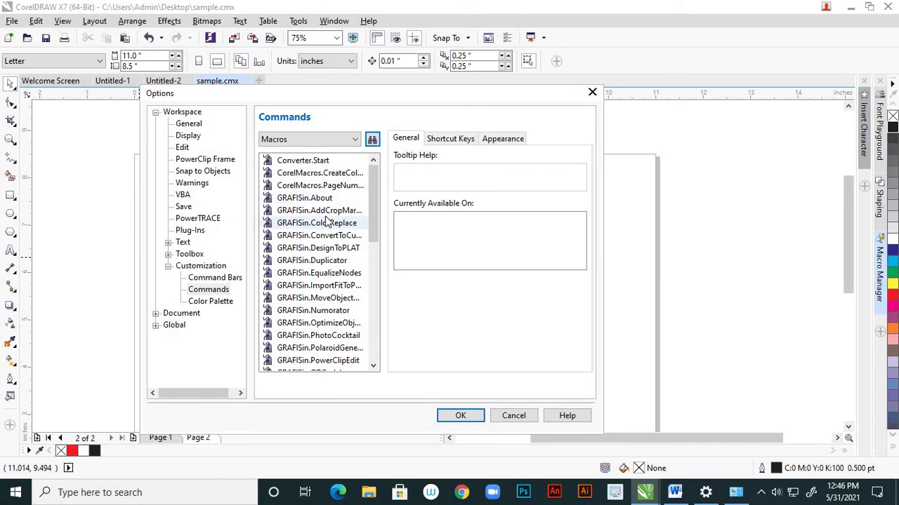
click(460, 415)
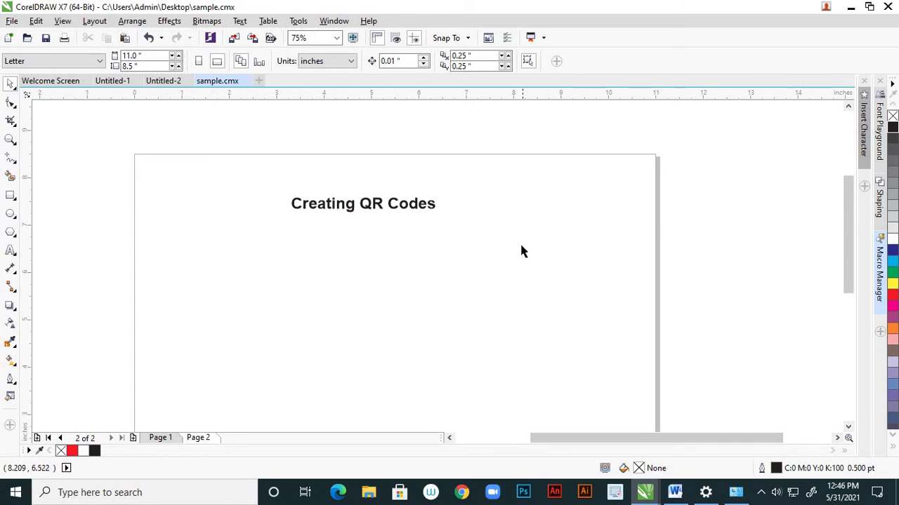
Step: Toggle the Macro Manager off and on again so its macro list is expanded beside the page
click(300, 22)
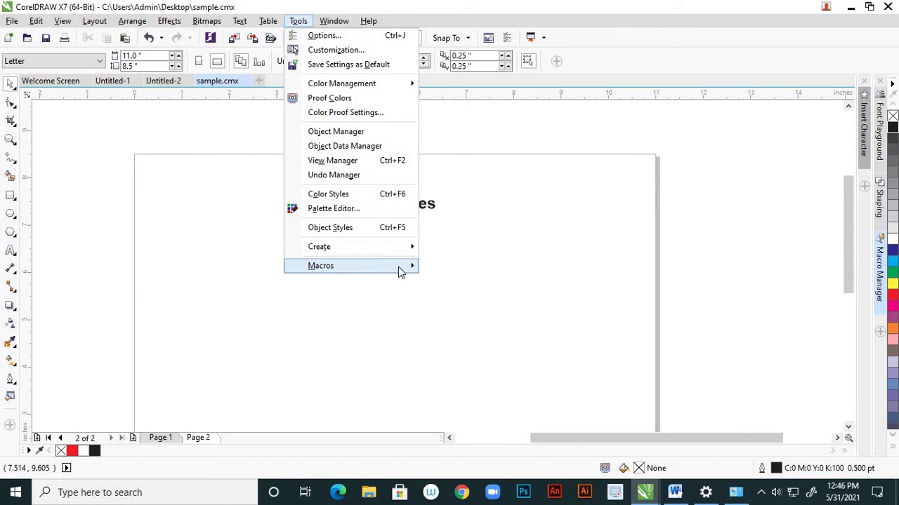
mouse_move(398, 266)
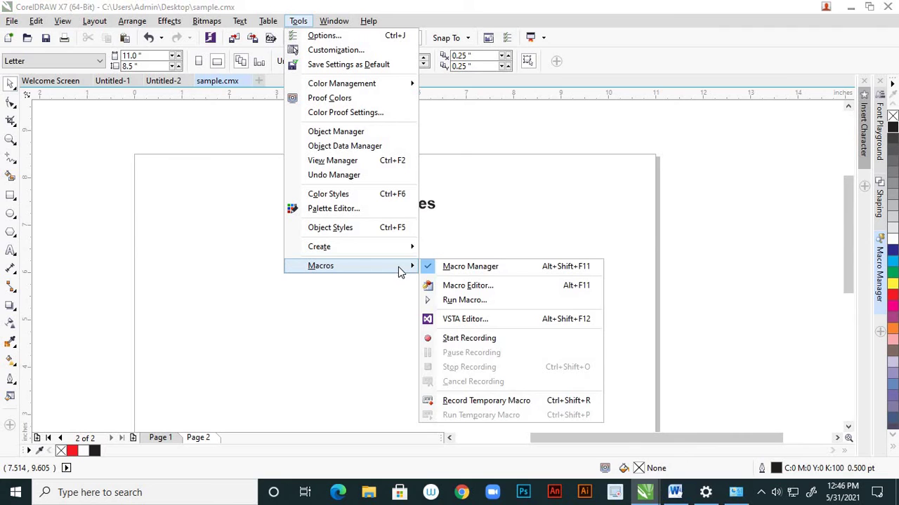
click(501, 269)
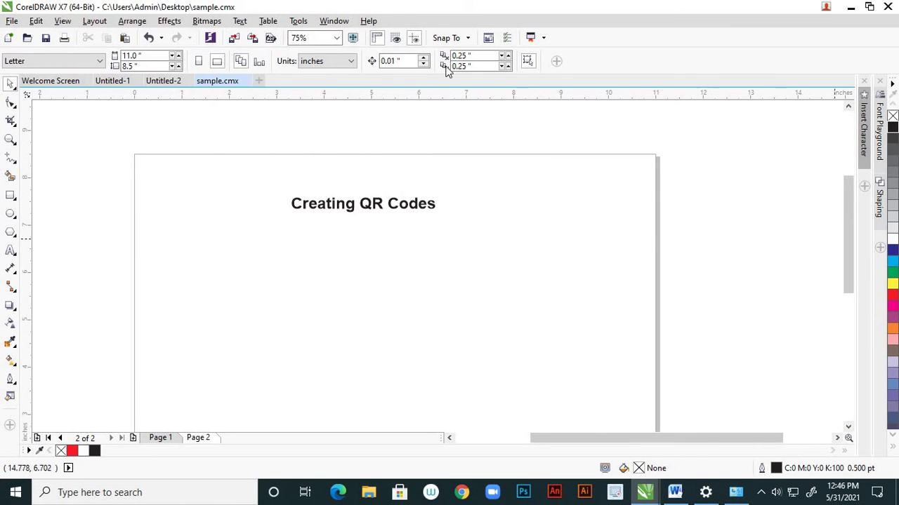
click(300, 22)
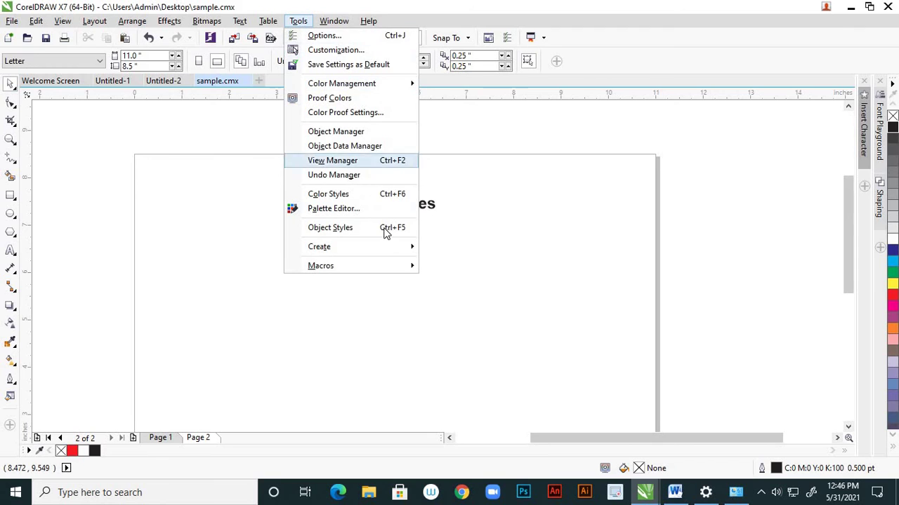
mouse_move(408, 266)
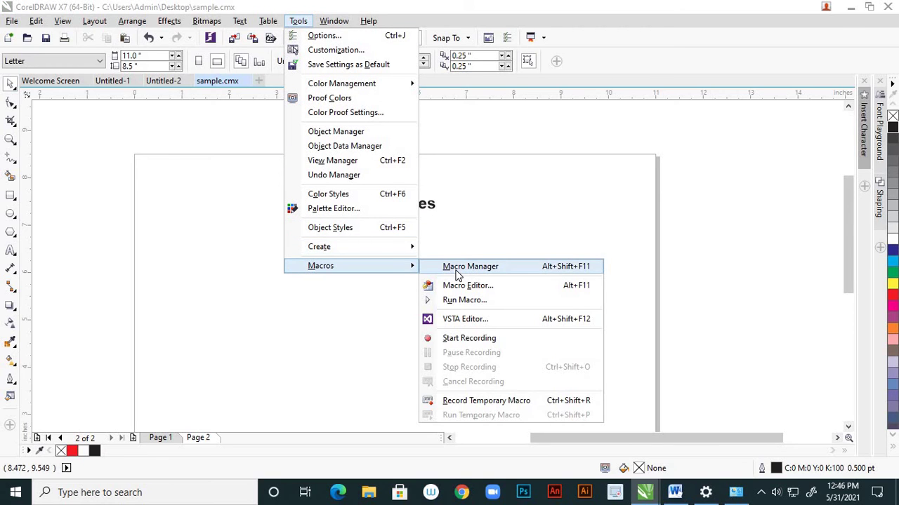
click(469, 267)
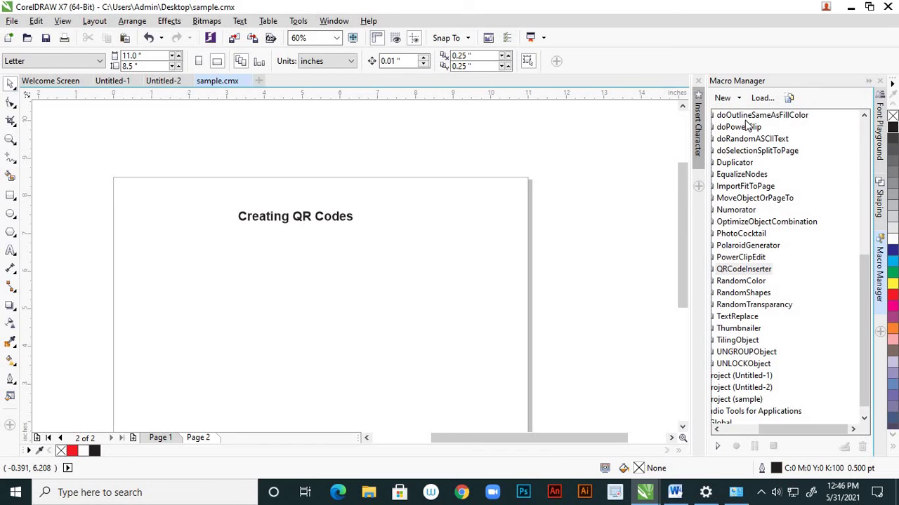
Step: Select the QRCodeInserter macro in the Macro Manager's list of GRAFISin macros
drag(864, 280, 861, 262)
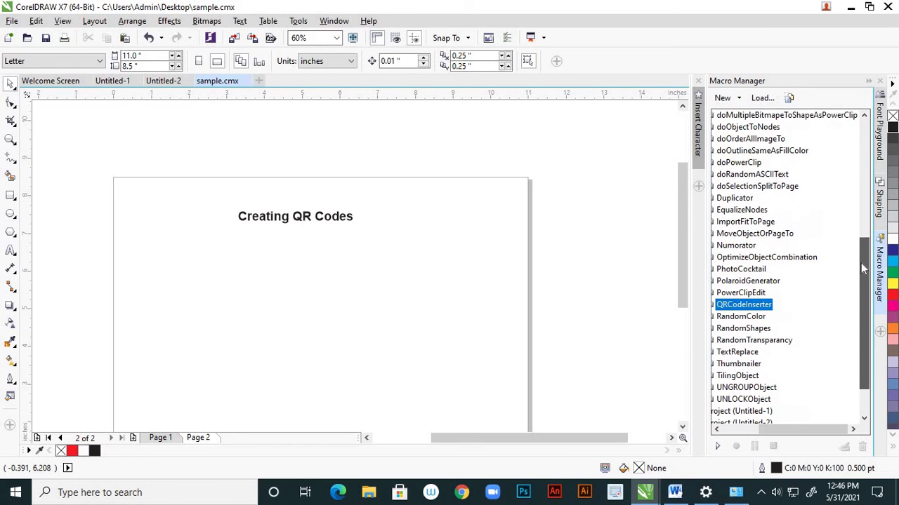
click(775, 282)
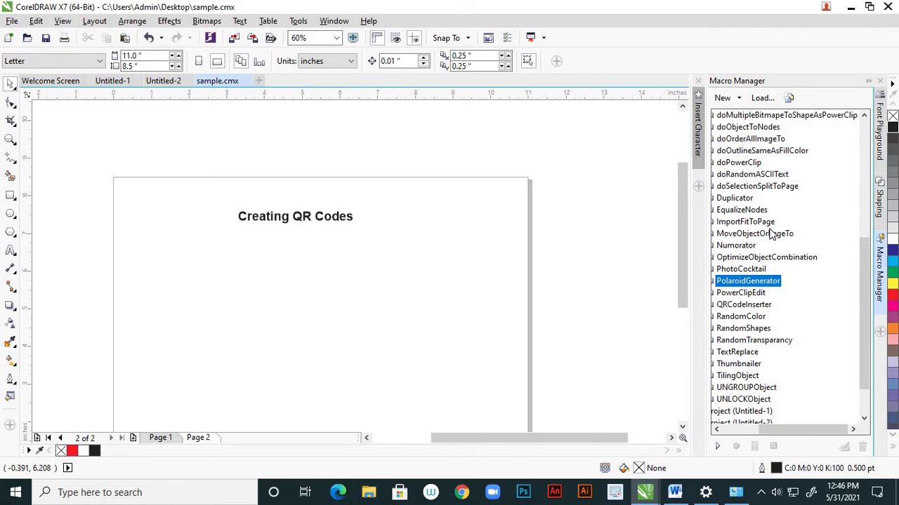
click(771, 235)
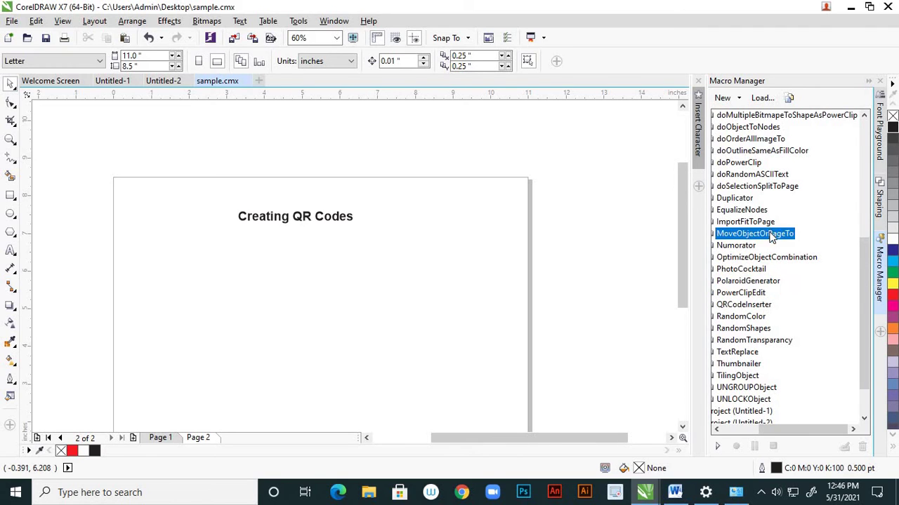
click(761, 306)
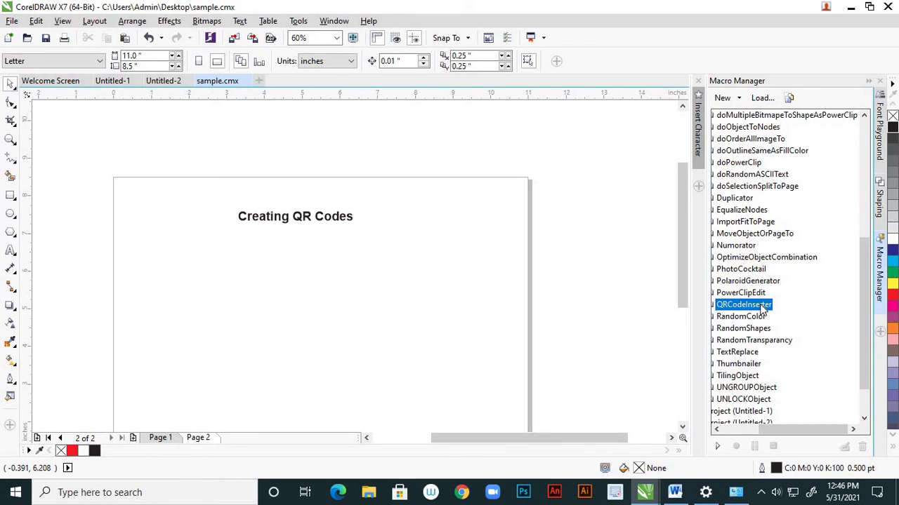
Step: Run the QRCodeInserter macro and set its server to Google, keeping the whole dialog in view
double_click(761, 306)
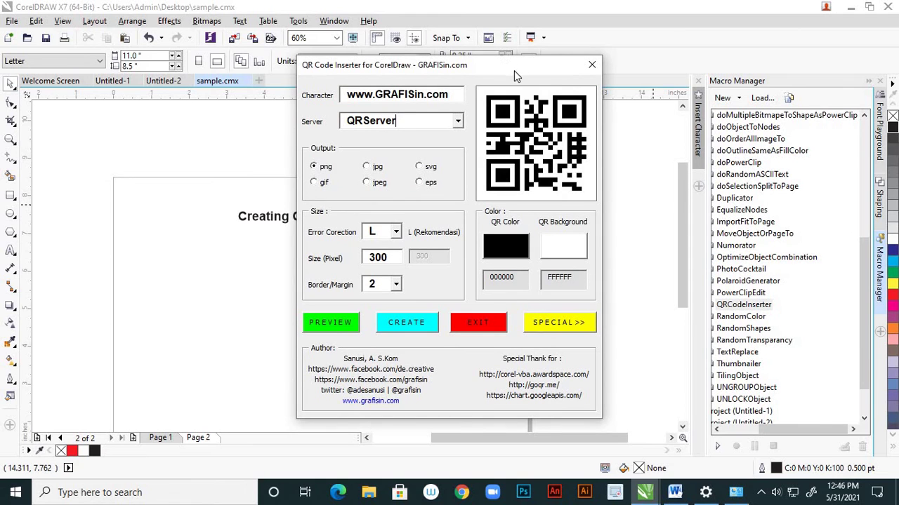
drag(514, 70, 604, 193)
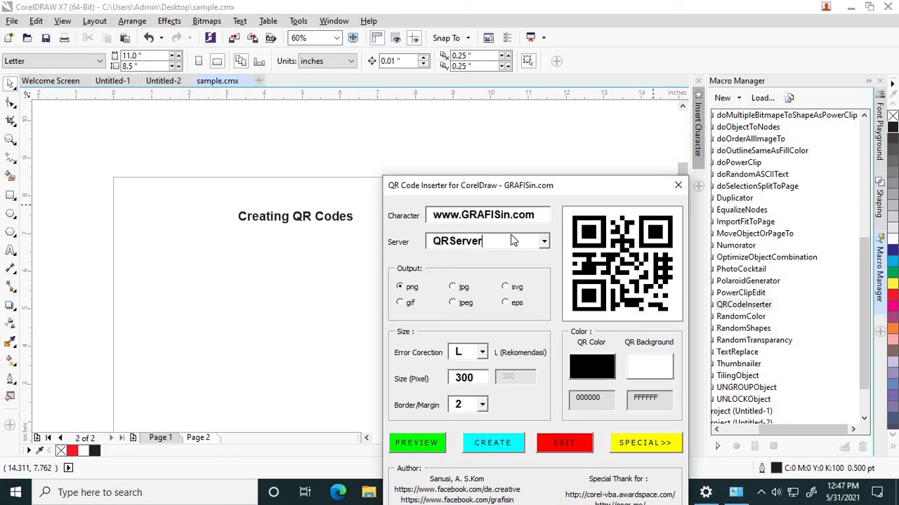
click(543, 242)
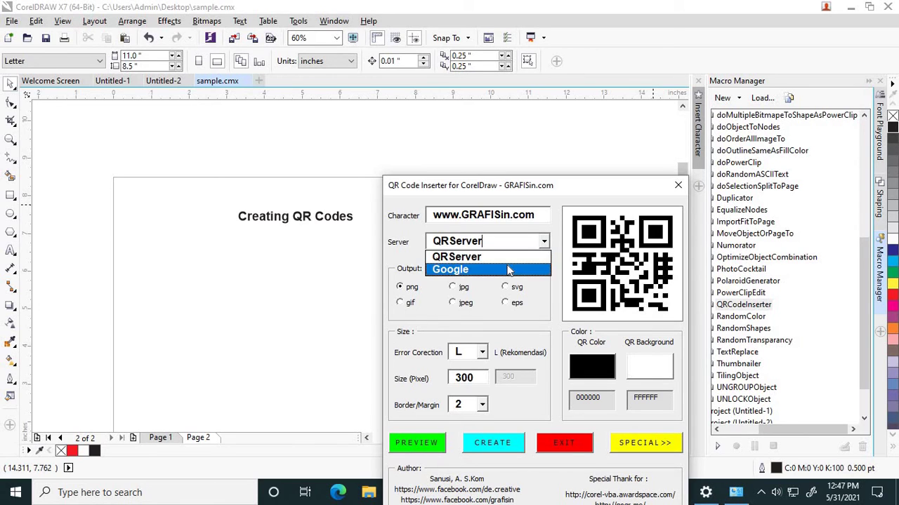
click(510, 271)
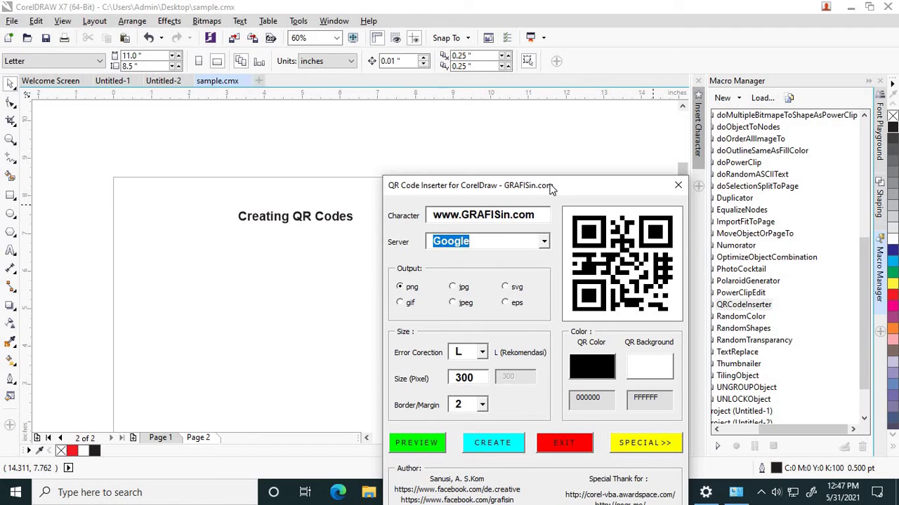
drag(551, 188, 527, 130)
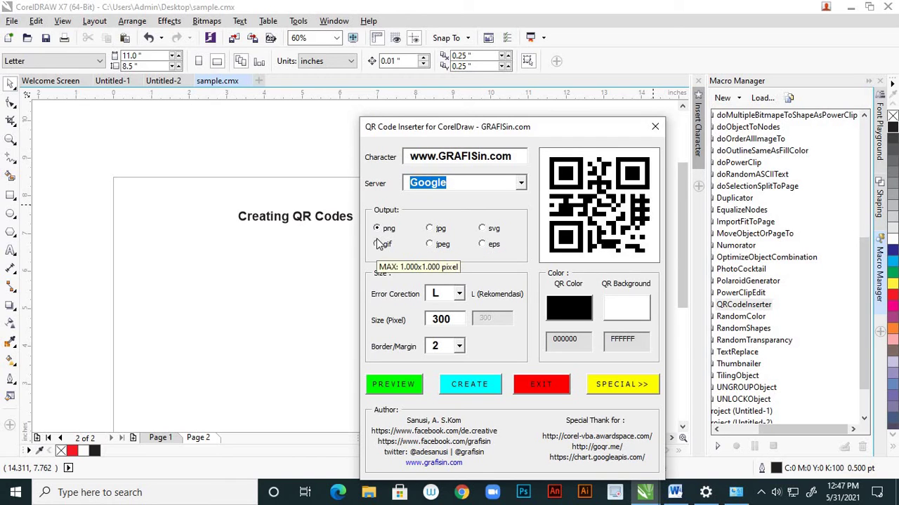
drag(545, 126, 547, 95)
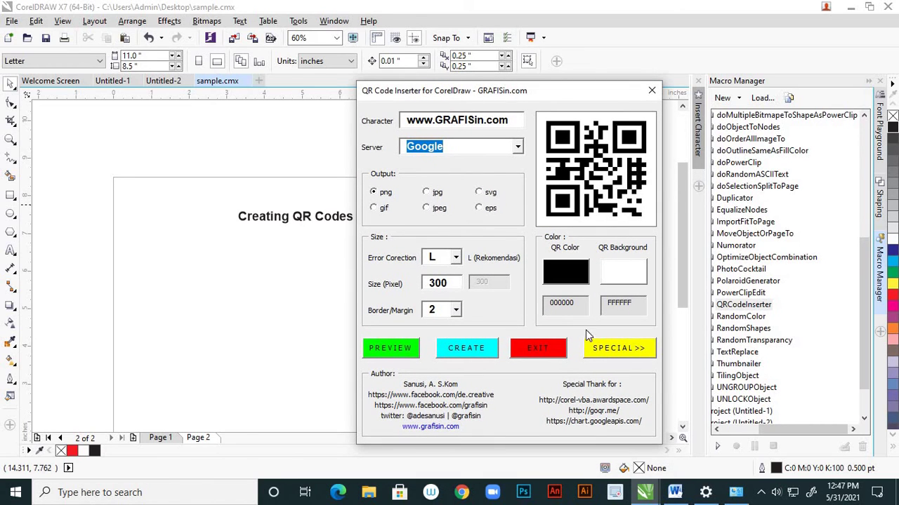
click(569, 281)
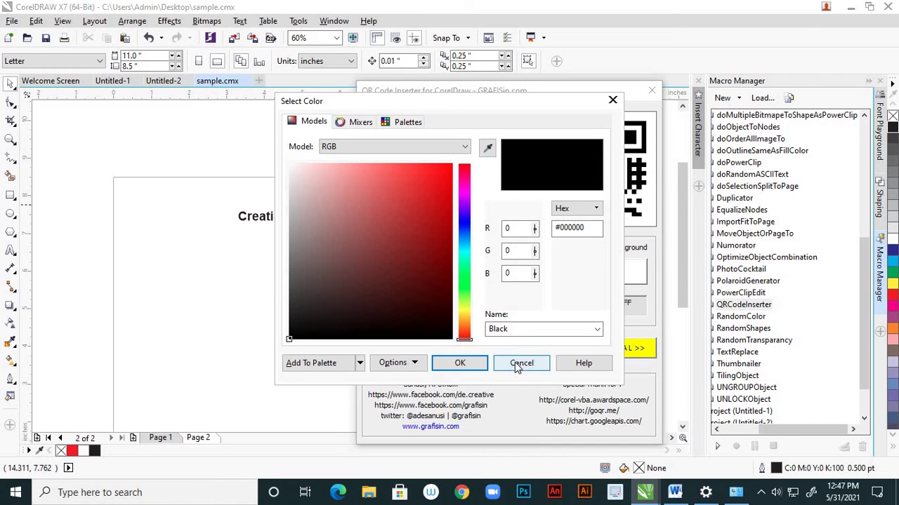
click(514, 363)
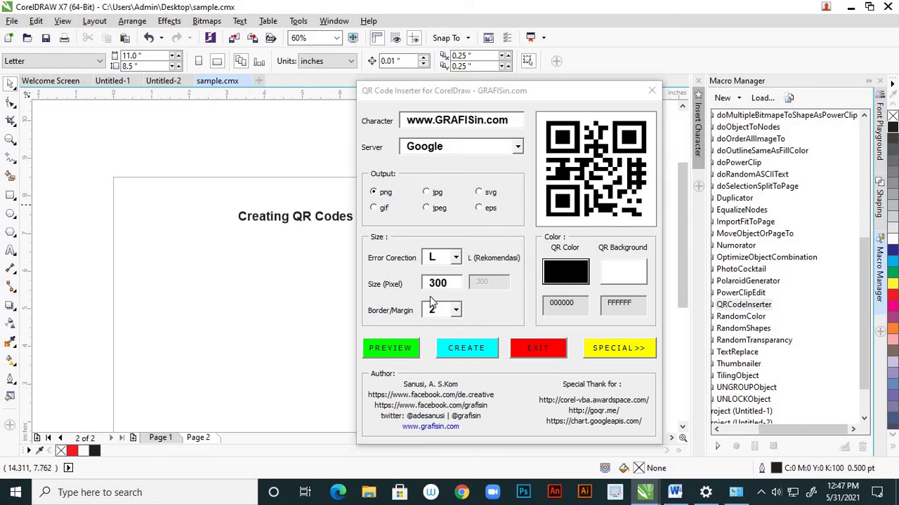
click(477, 351)
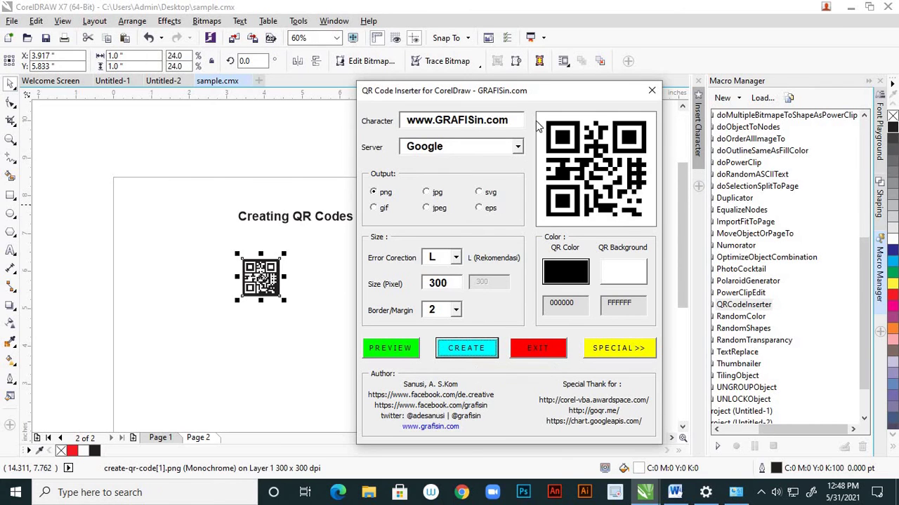
drag(555, 98, 533, 134)
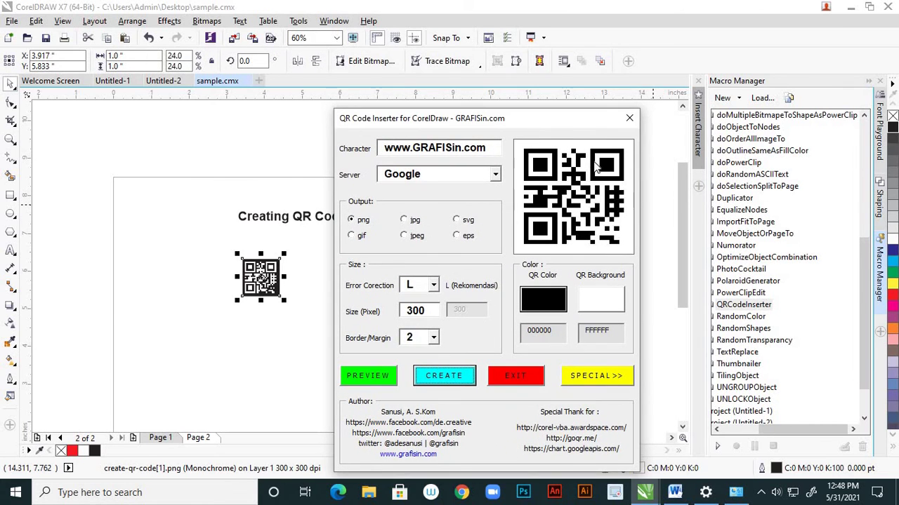
click(628, 120)
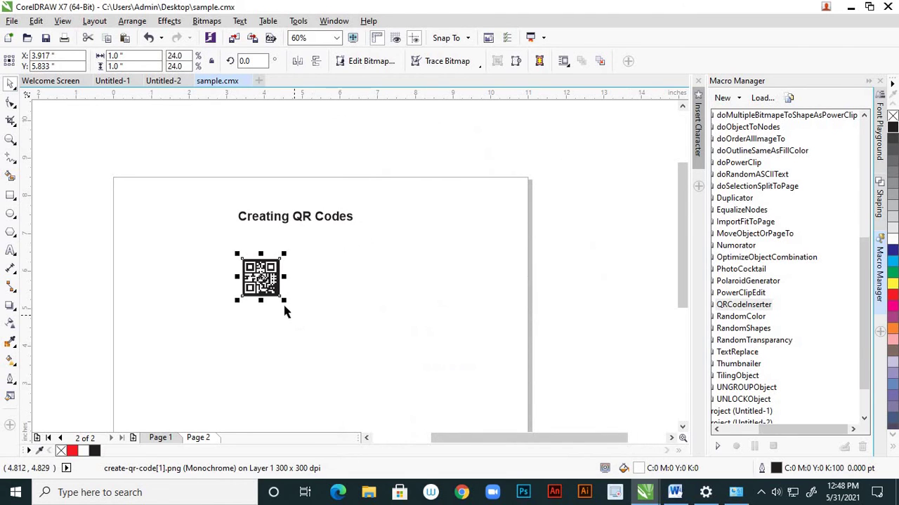
Step: Enlarge the QR code to about 2.57 inches square beneath the "Creating QR Codes" heading and deselect it
drag(286, 303, 336, 301)
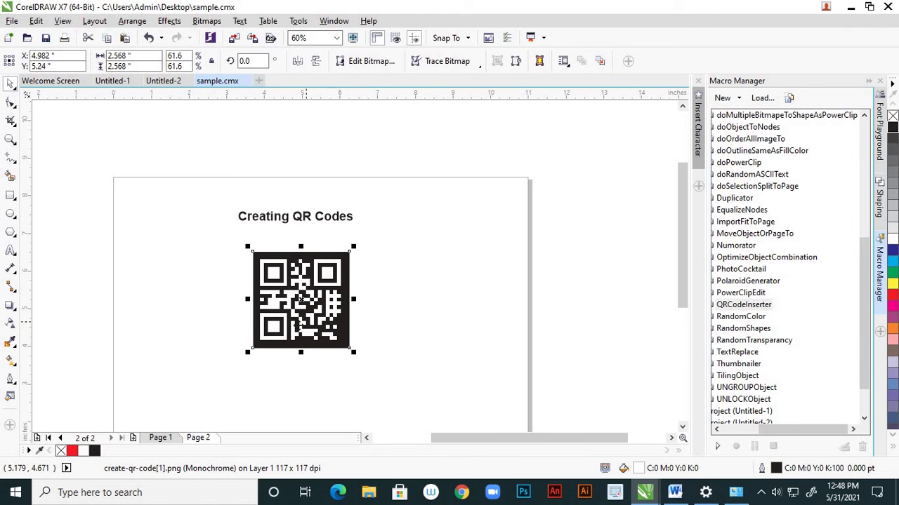
scroll(309, 325, up, 2)
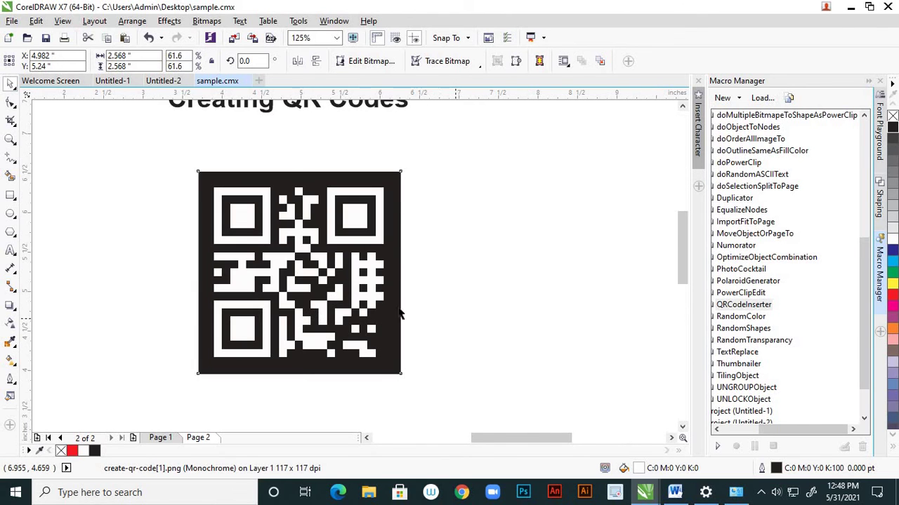
key(Escape)
scroll(379, 295, down, 2)
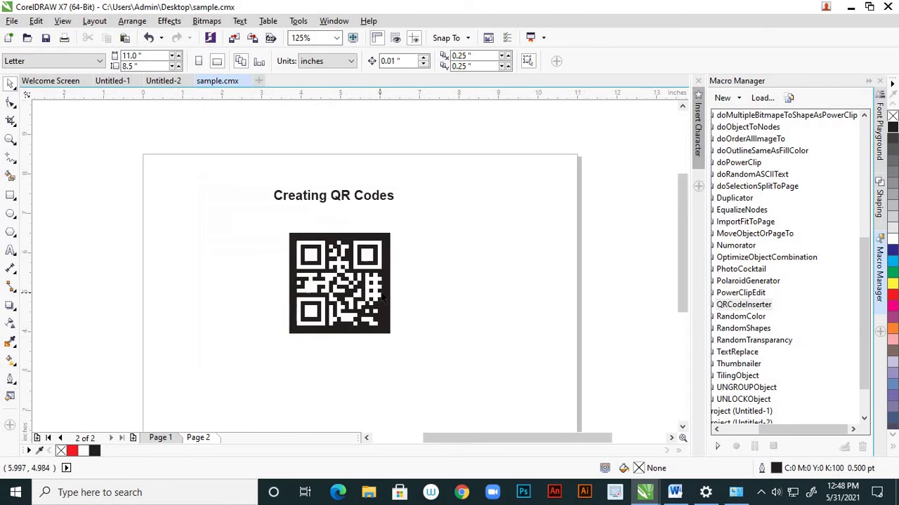
Step: Draw a rectangle about 3.97 by 3.5 inches over the QR code and fill it red
click(11, 196)
drag(260, 219, 419, 356)
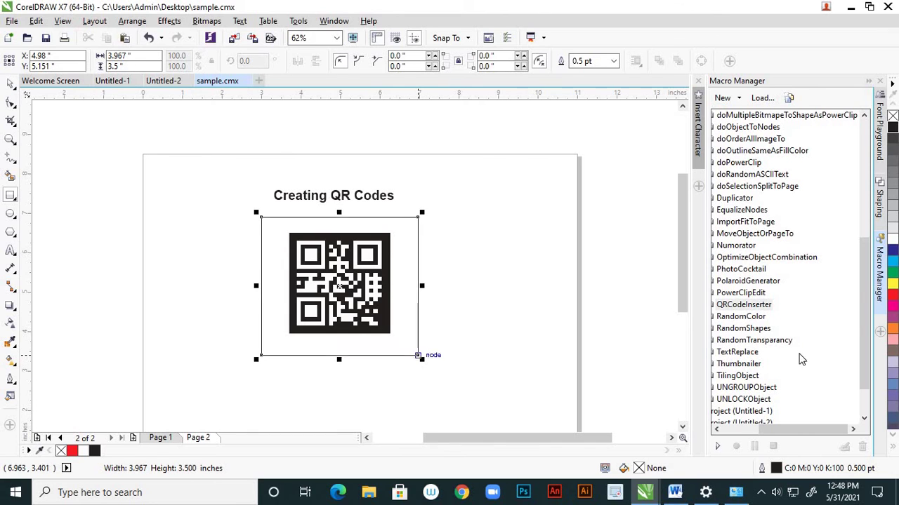
click(892, 295)
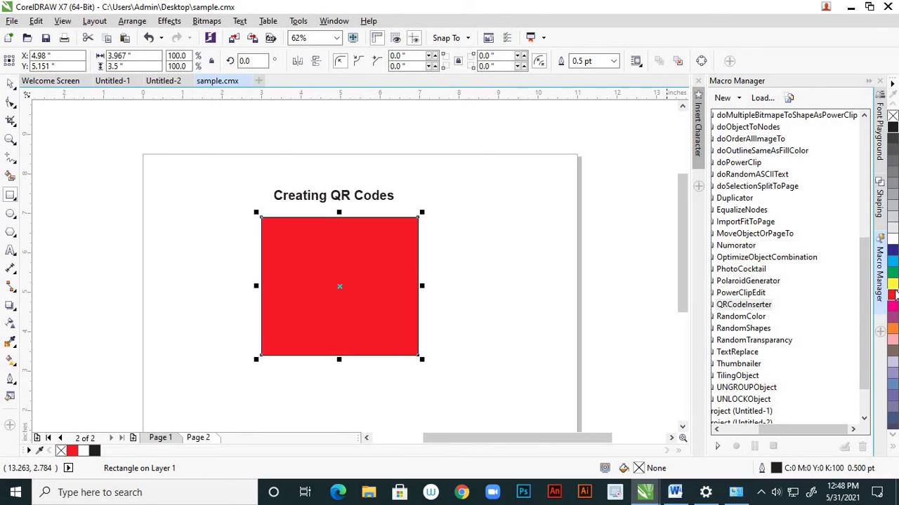
Step: Send the red rectangle to the back of the layer, behind the QR code
click(11, 83)
right_click(415, 354)
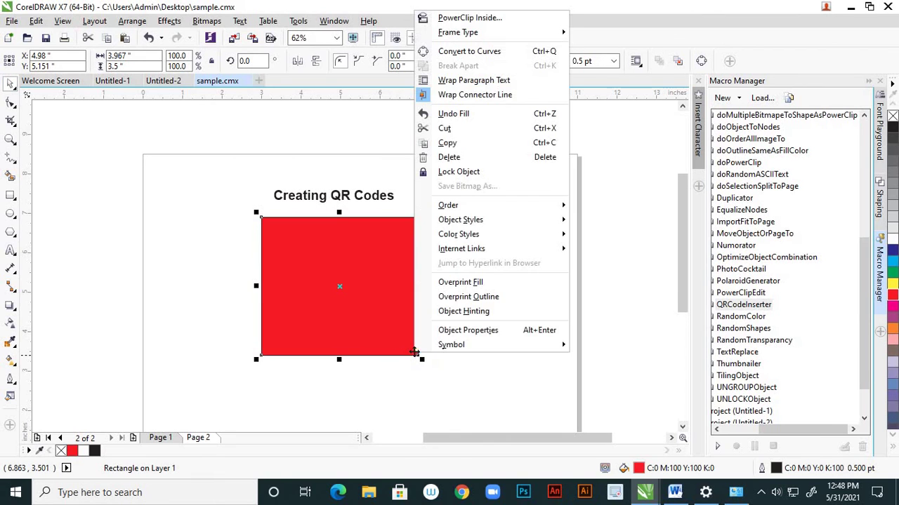
mouse_move(559, 208)
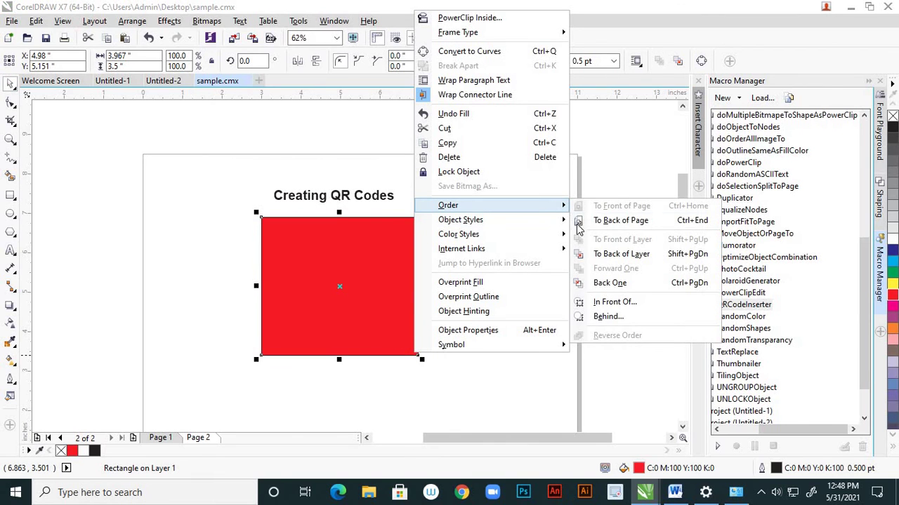
click(608, 255)
click(495, 302)
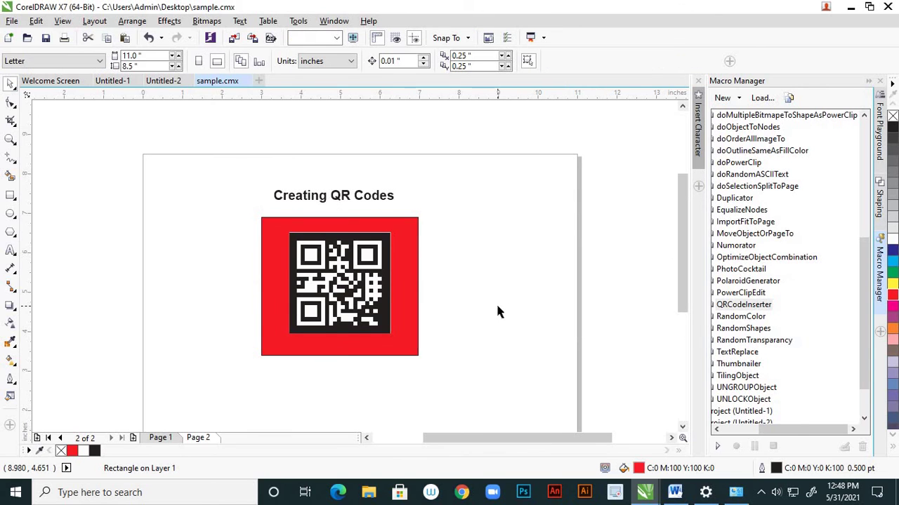
scroll(370, 303, up, 2)
scroll(431, 315, down, 2)
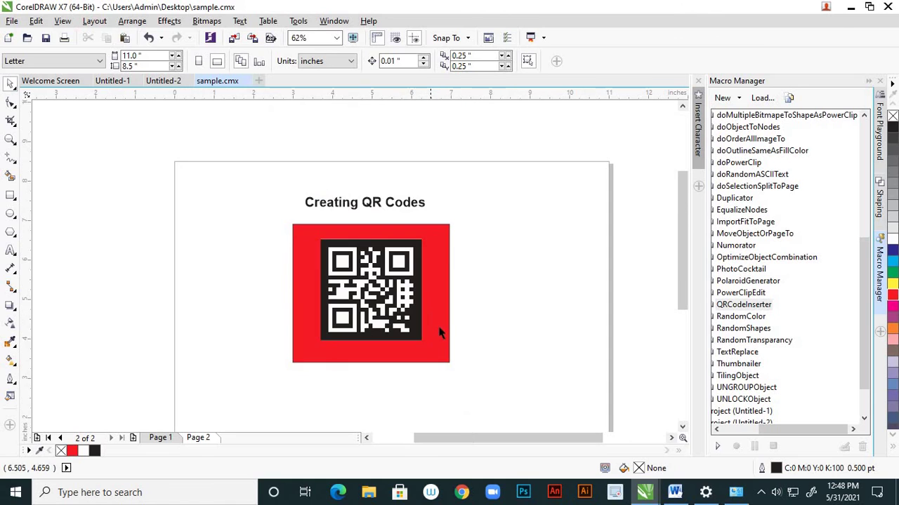
Step: Lock the red background rectangle on Page 2
click(441, 340)
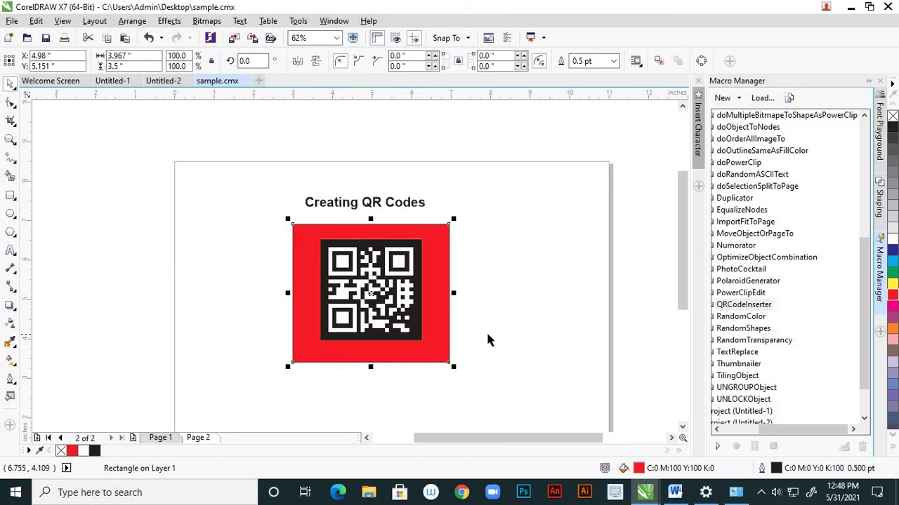
right_click(437, 346)
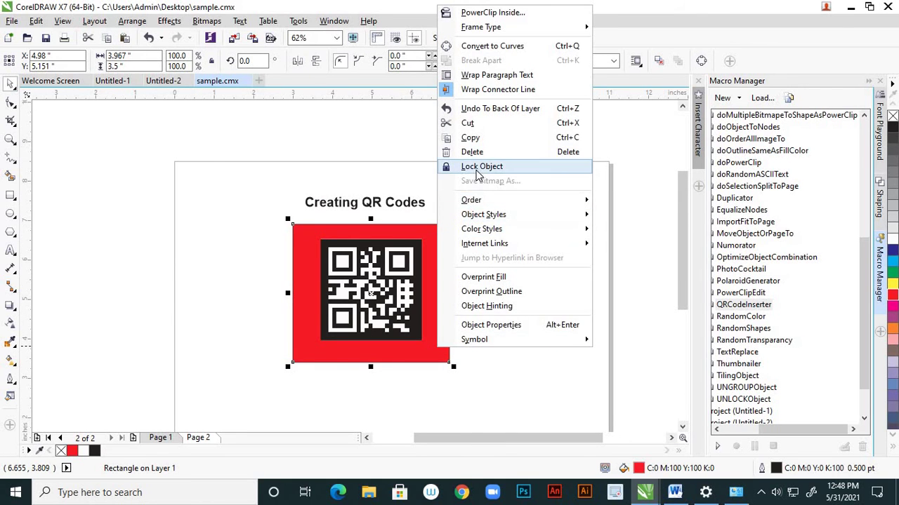
click(478, 169)
click(518, 262)
Step: Examine the QR code up close, then compare the barcode on Page 1 with the QR code on Page 2
click(402, 294)
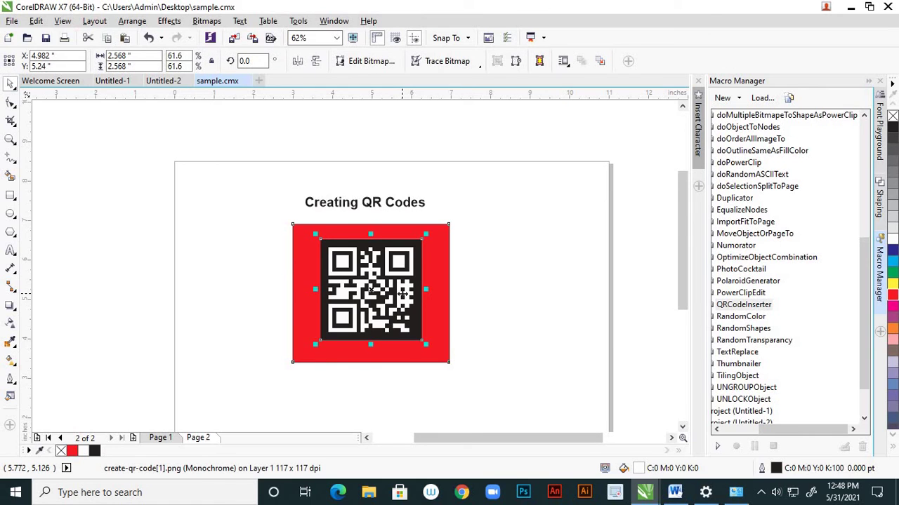
scroll(403, 294, up, 2)
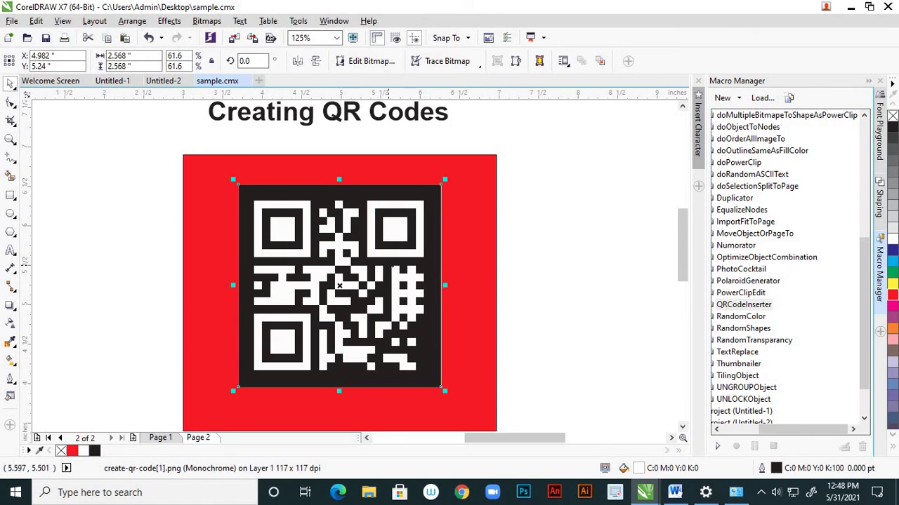
scroll(401, 294, down, 2)
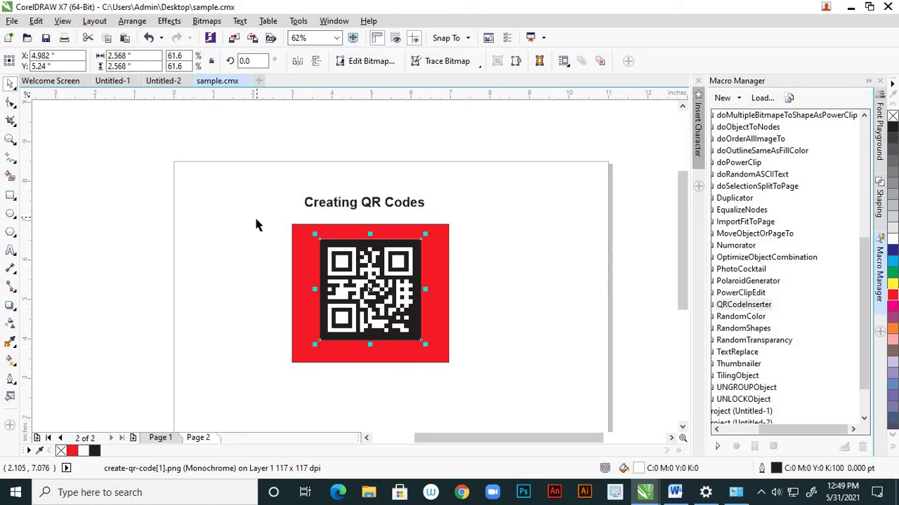
click(161, 438)
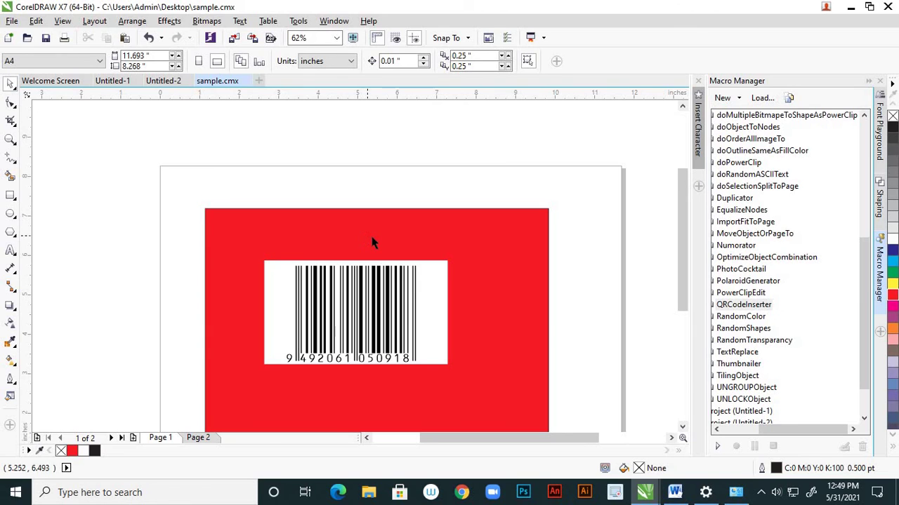
scroll(372, 236, down, 2)
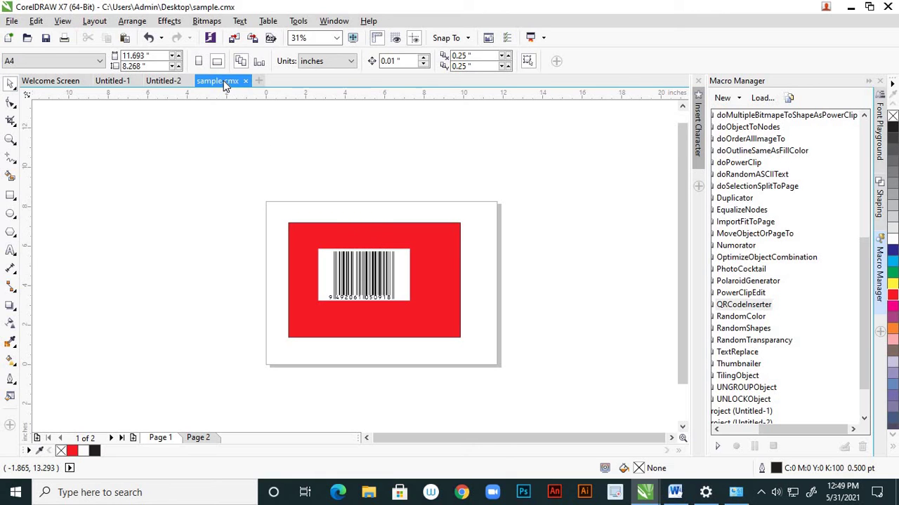
click(198, 438)
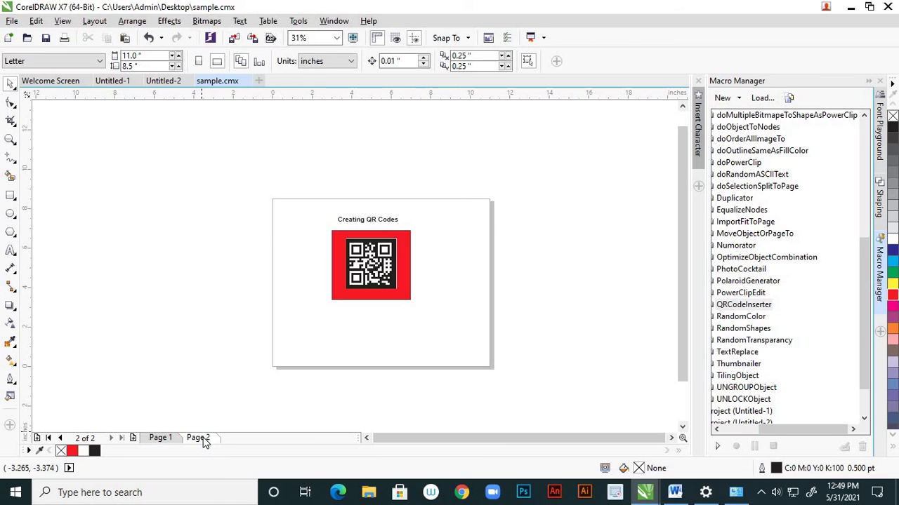
Step: Add the artistic text "Creating Bar Codes" on the red background above the barcode on Page 1
click(161, 437)
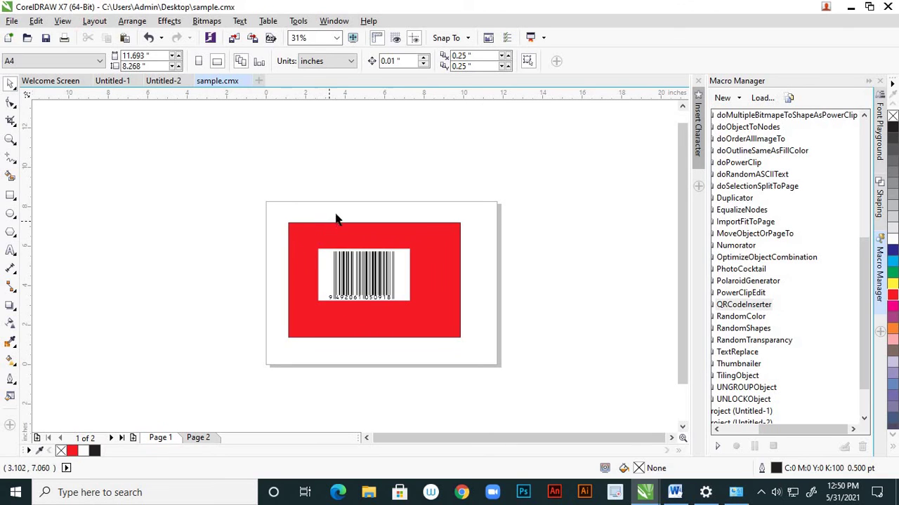
click(10, 251)
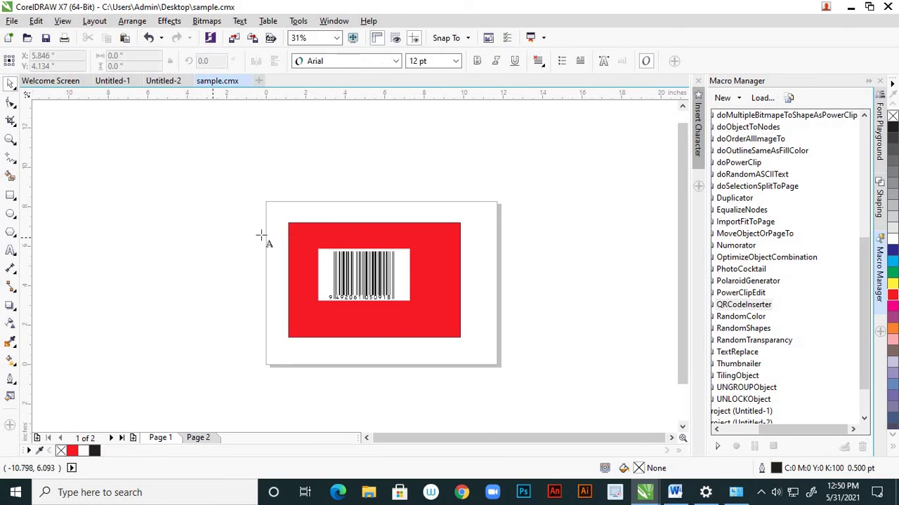
click(325, 230)
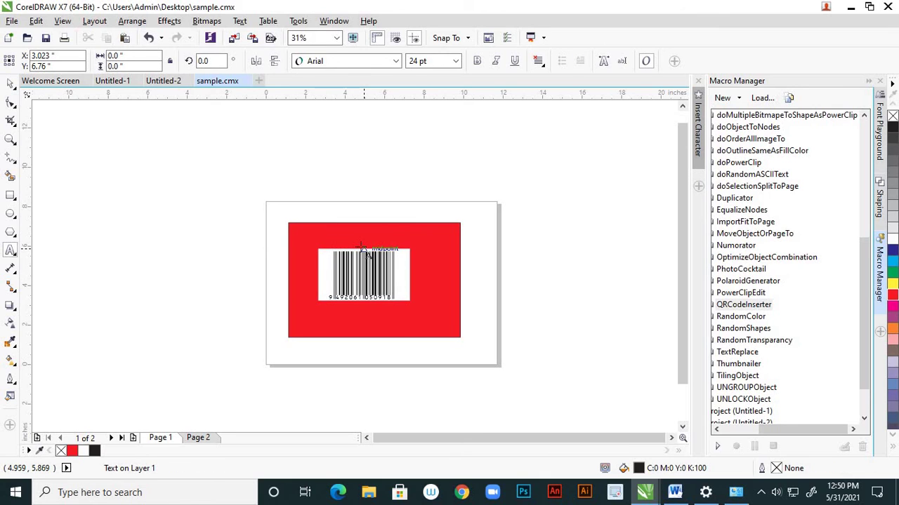
text(Creating Bar C)
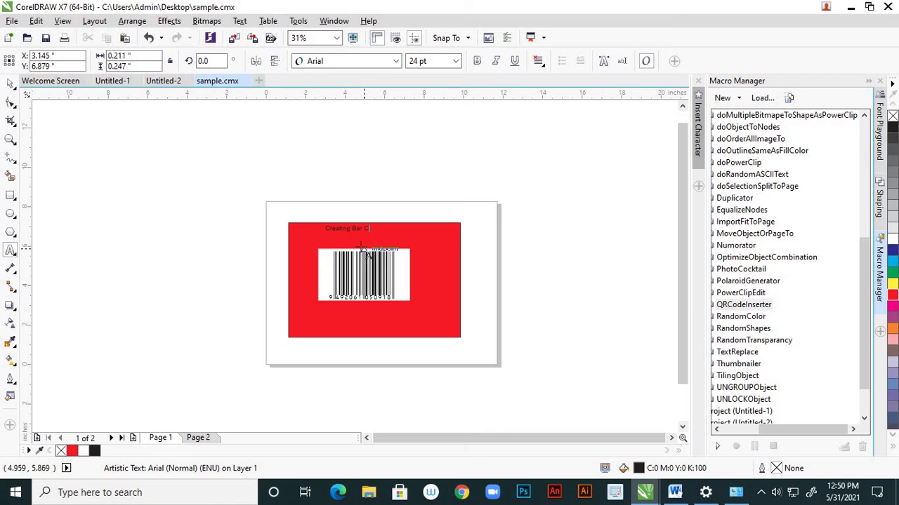
text(odes)
key(Escape)
click(10, 85)
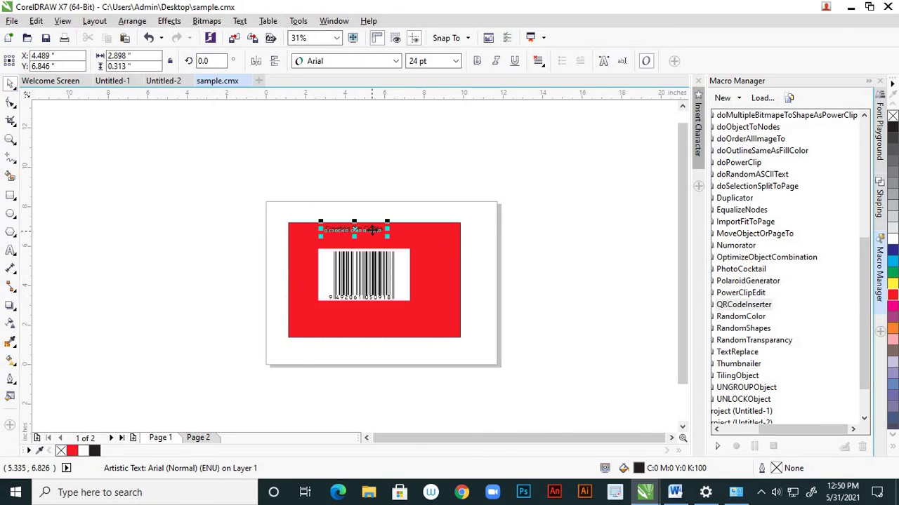
Step: Reposition the "Creating Bar Codes" heading just above the barcode and set its font size to 36 pt
scroll(371, 228, up, 2)
drag(379, 229, 448, 221)
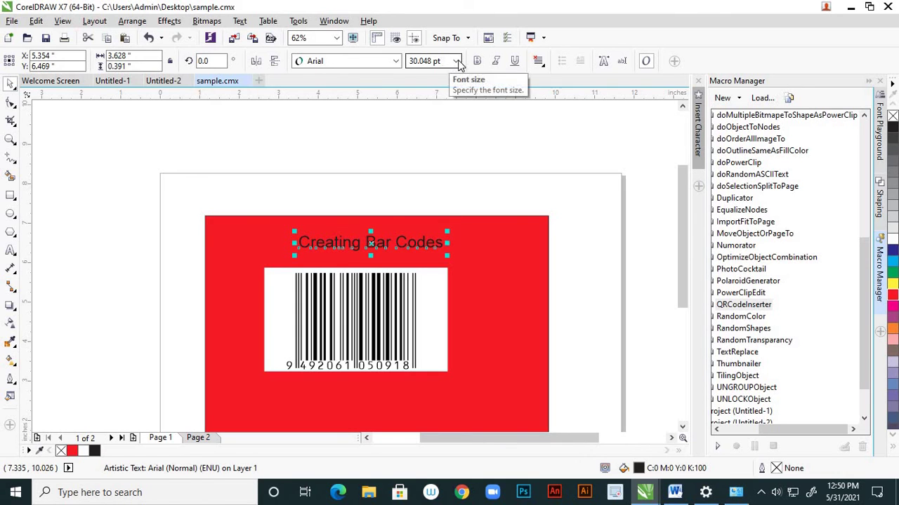
click(457, 61)
click(440, 195)
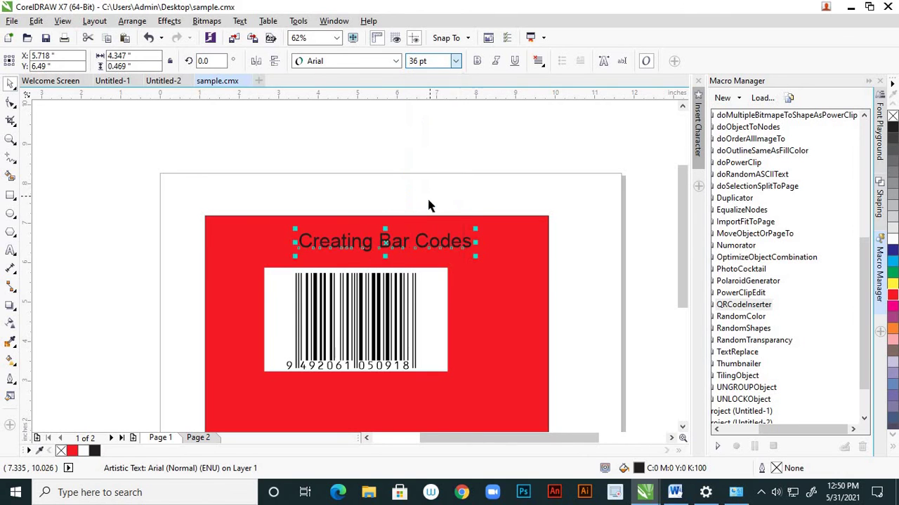
Step: Centre the "Creating Bar Codes" heading above the barcode on Page 1 and fill its text with white
drag(427, 241, 418, 241)
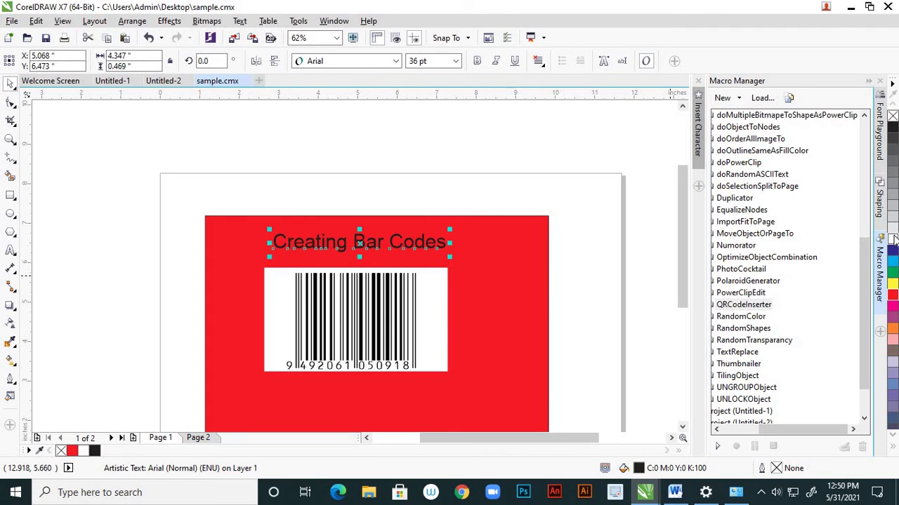
click(892, 239)
click(431, 160)
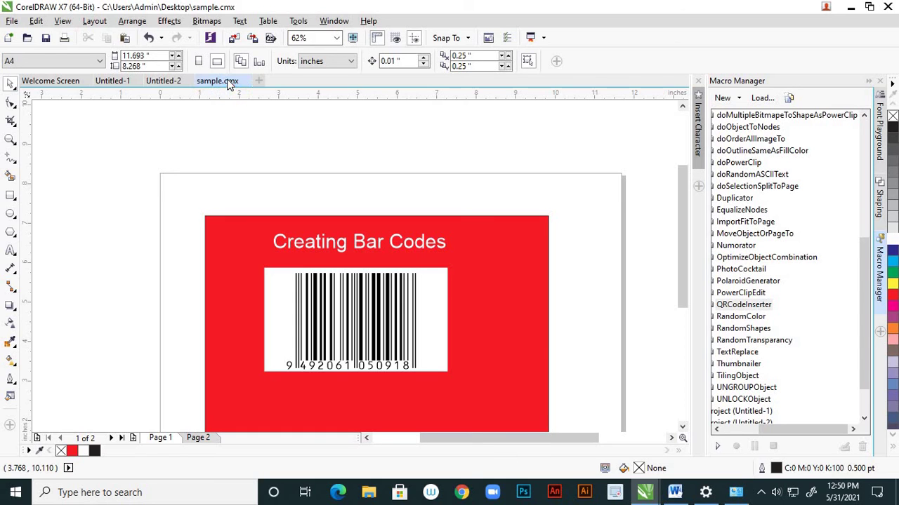
Step: Move the "Creating QR Codes" heading on Page 2 slightly closer to the red background, centred over the QR code
click(197, 439)
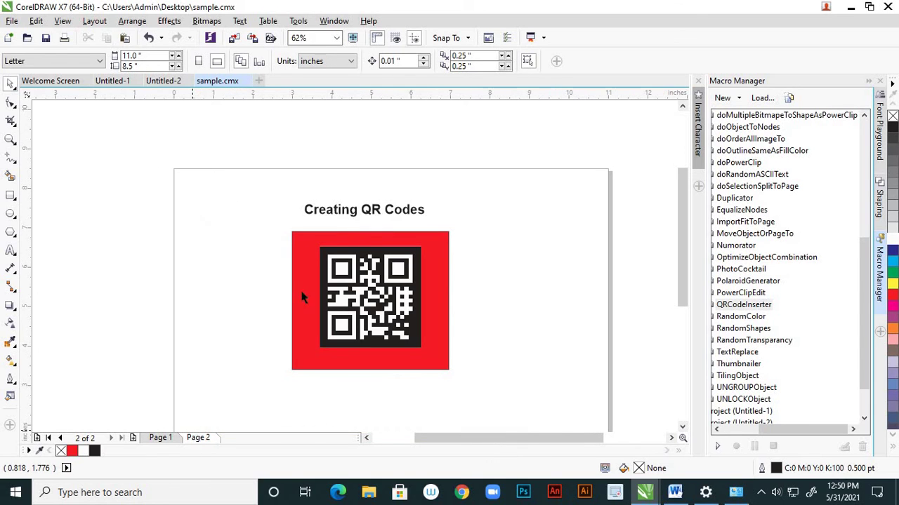
click(374, 209)
drag(381, 209, 388, 215)
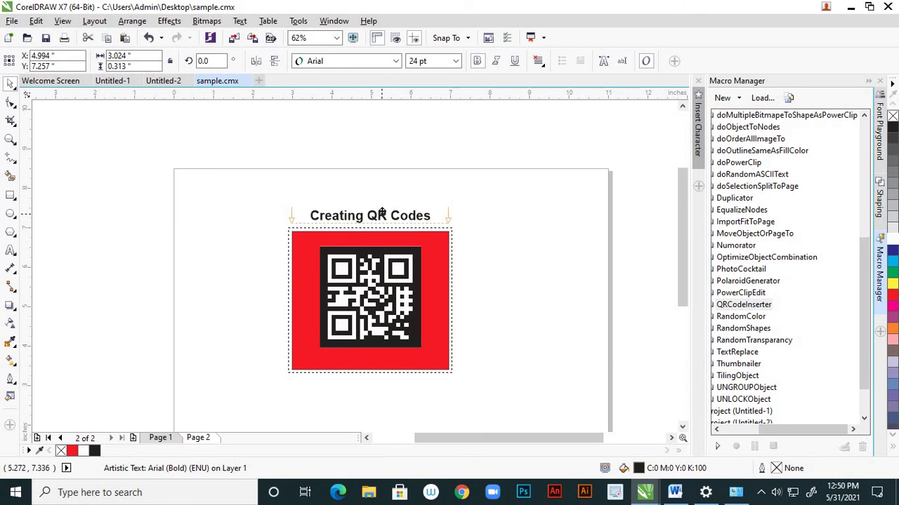
click(296, 157)
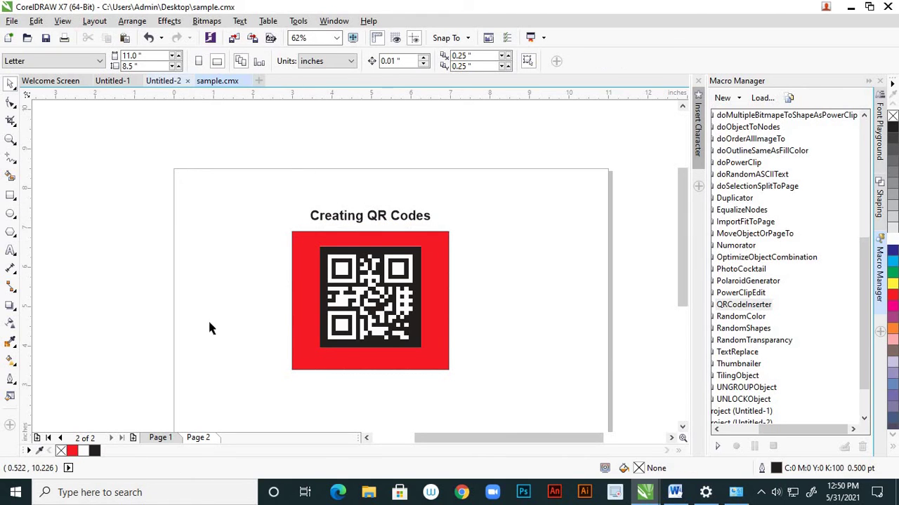
Step: Review the finished barcode layout on Page 1 against the QR code layout on Page 2, both as whole pages and up close
click(161, 438)
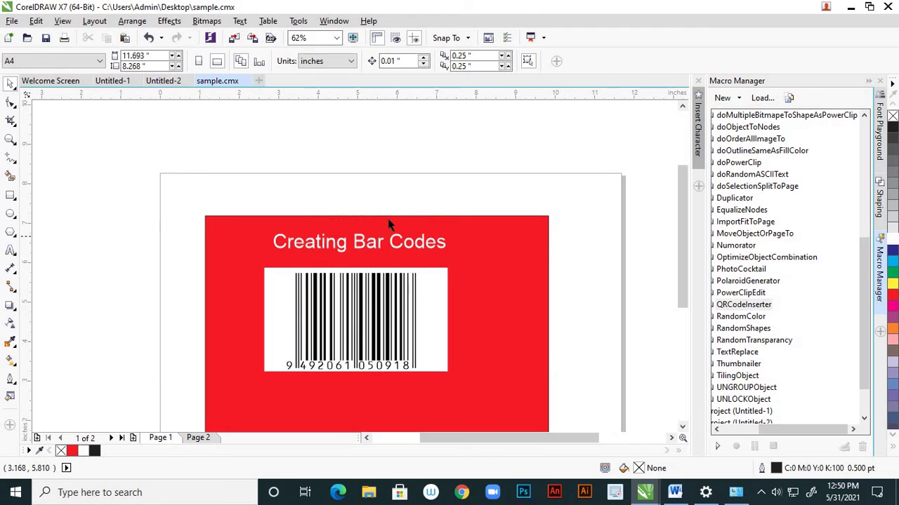
scroll(388, 220, down, 1)
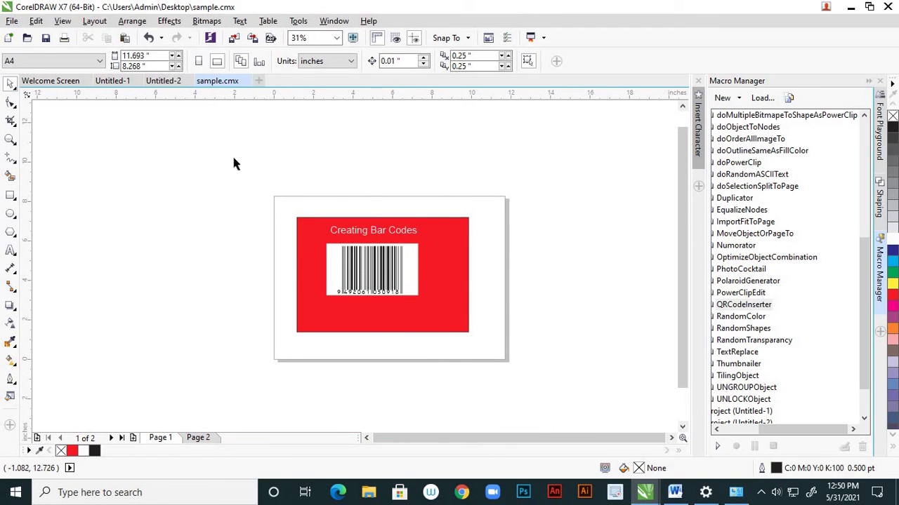
click(199, 438)
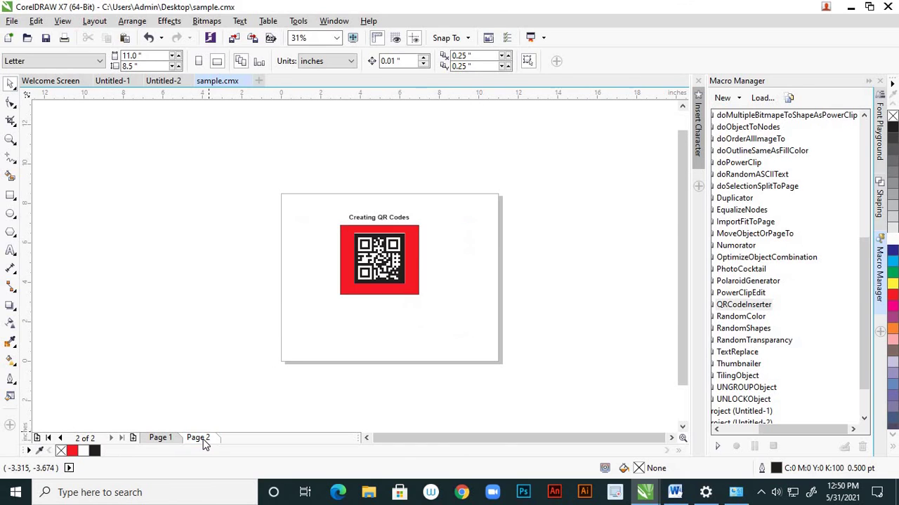
click(165, 439)
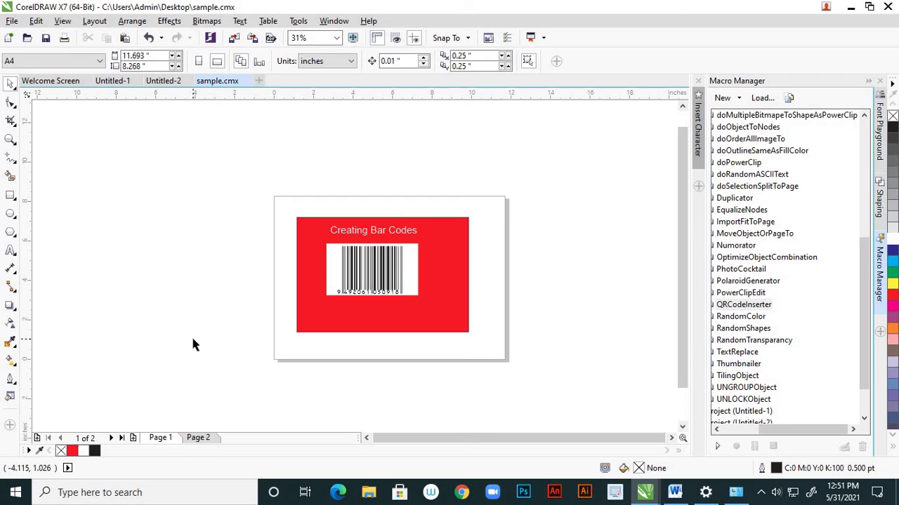
click(198, 440)
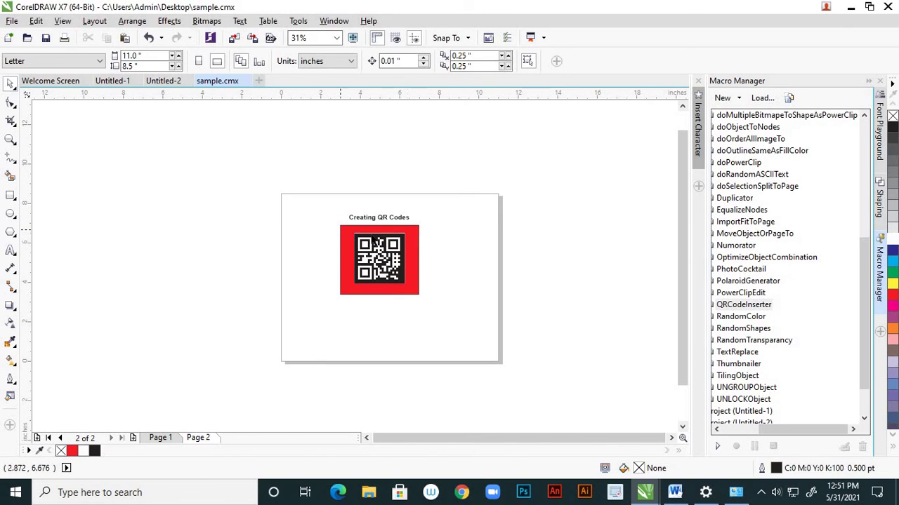
scroll(372, 238, up, 1)
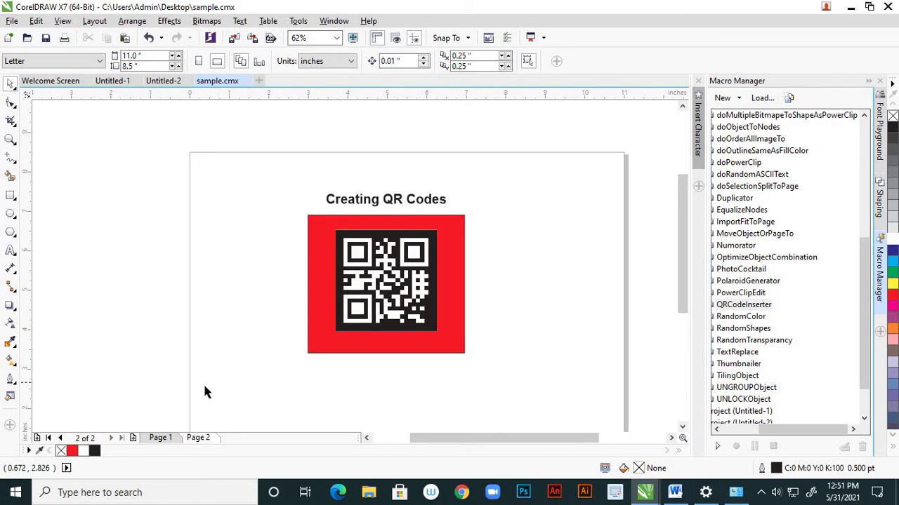
click(161, 439)
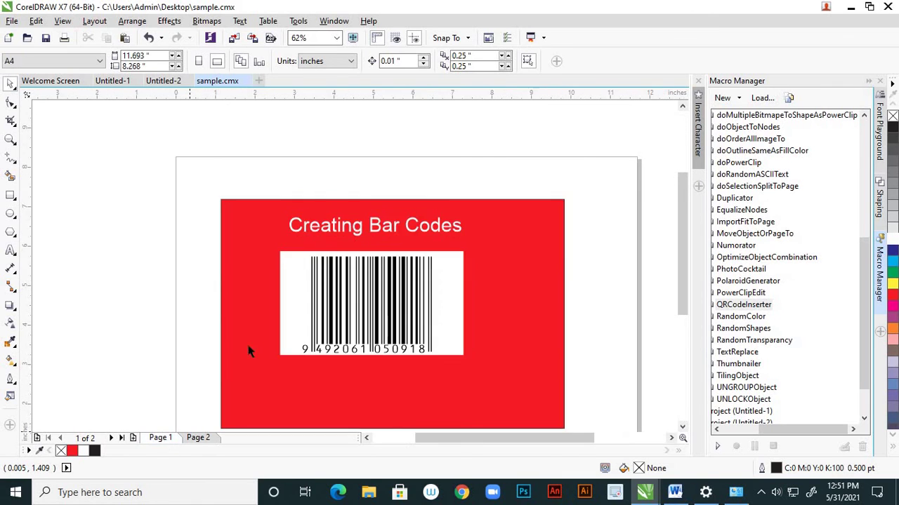
scroll(683, 268, down, 1)
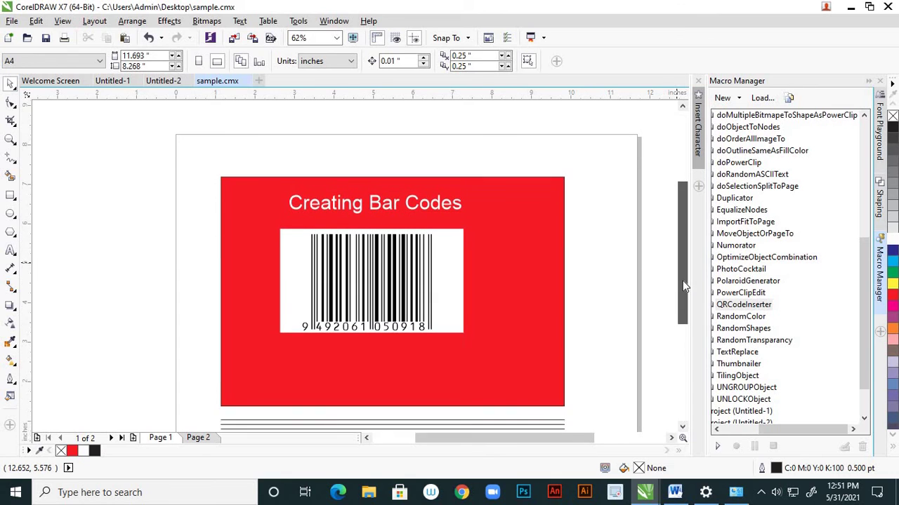